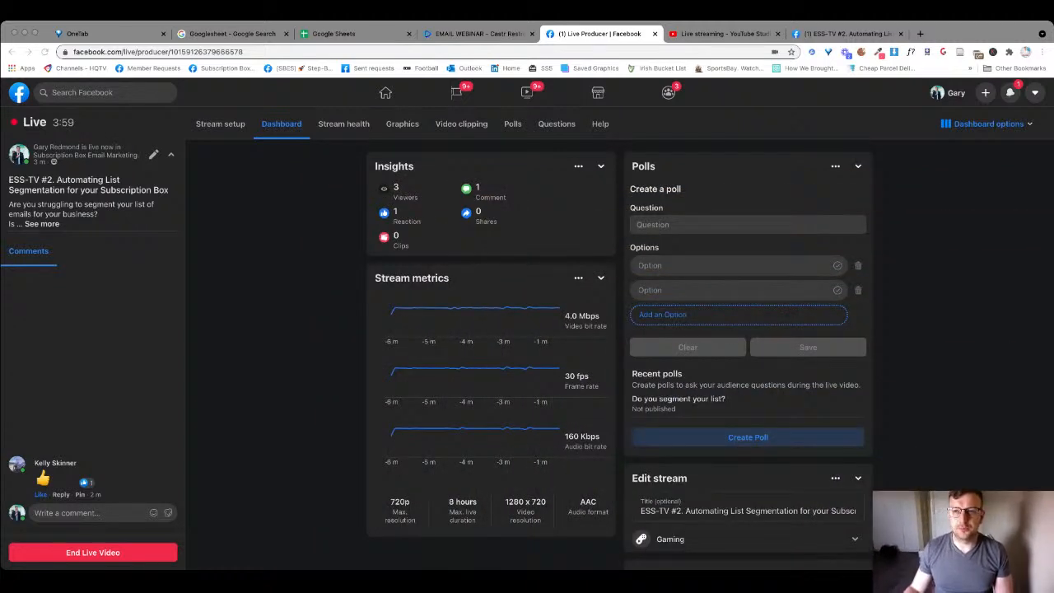
- Open a new blank browser tab beside the Live Producer dashboard
{"action": "key", "text": "super+t"}
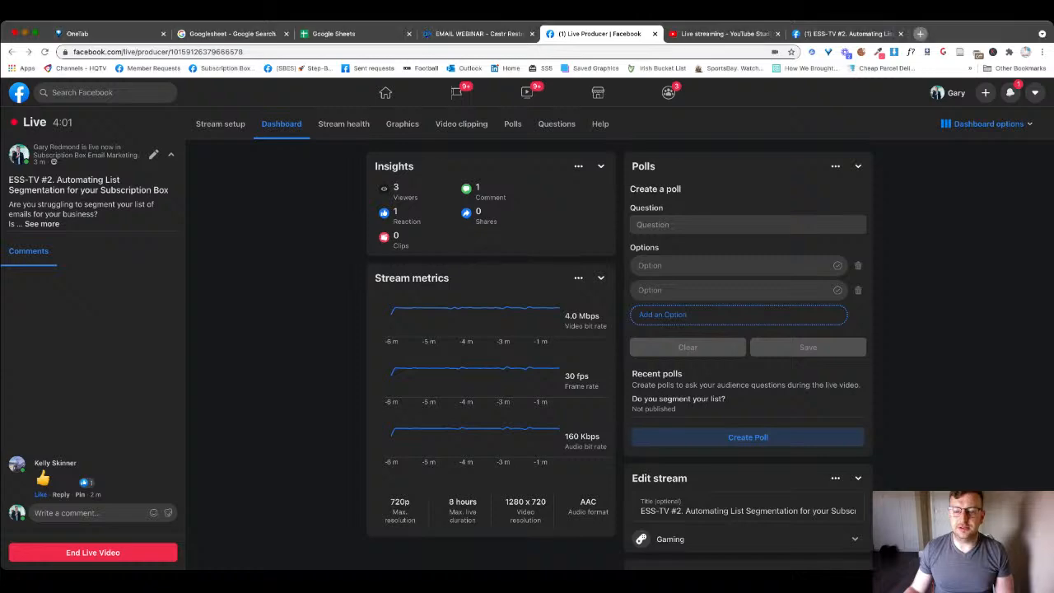
- Load busterbox.com and scroll the home page down to its Instagram grid of dog photos
{"action": "type", "text": "bust"}
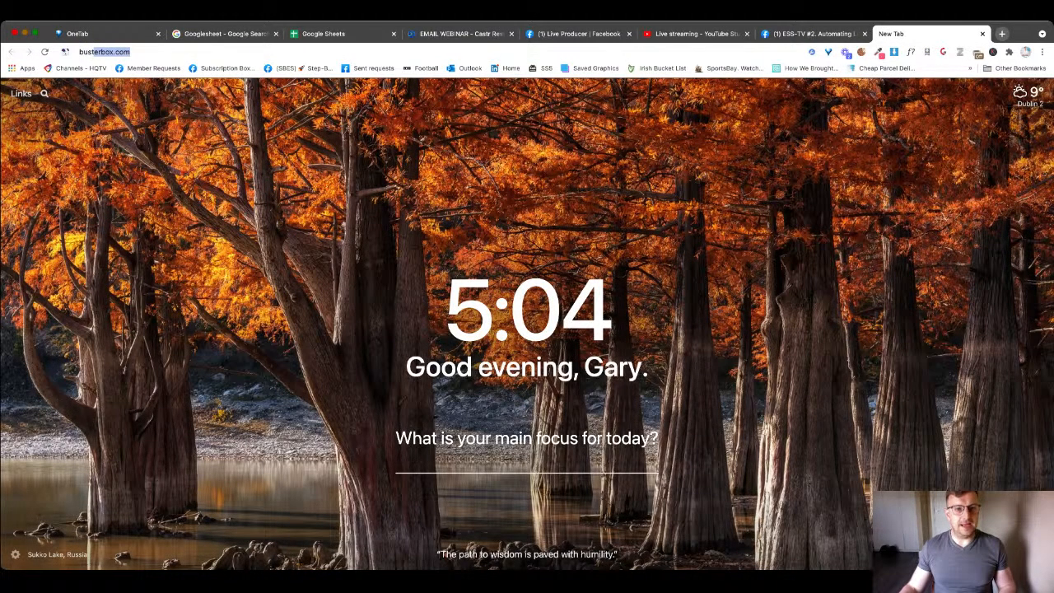
{"action": "key", "text": "Return"}
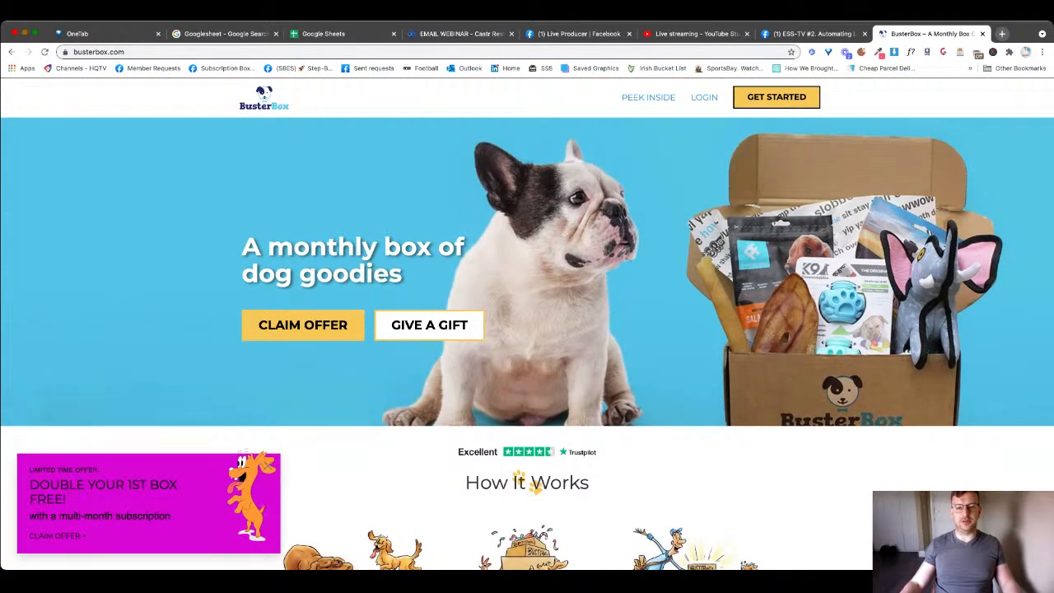
{"action": "scroll", "coordinate": [262, 510], "scroll_direction": "down", "scroll_amount": 5}
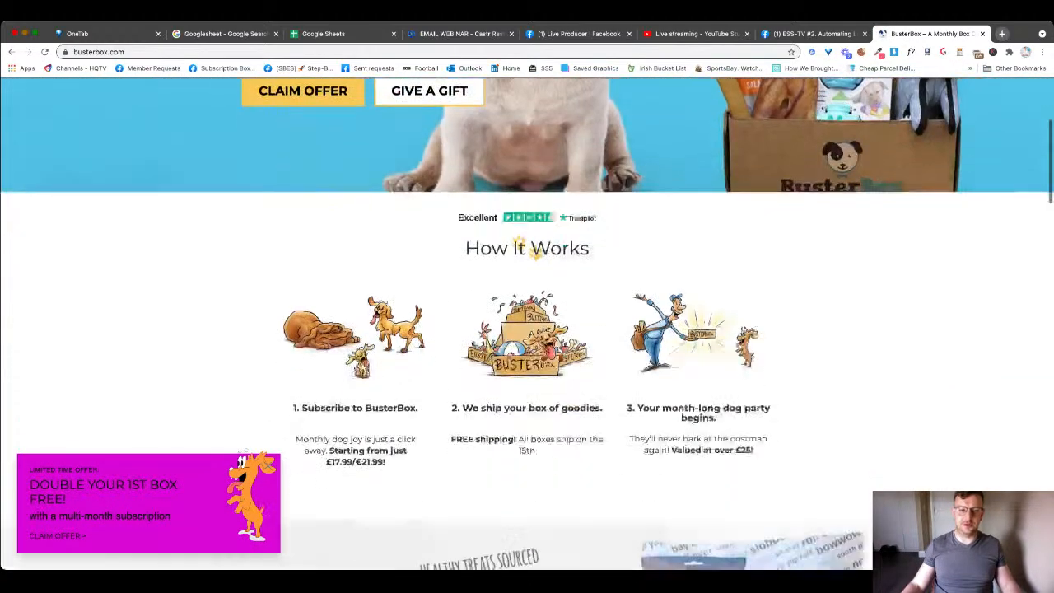
{"action": "scroll", "coordinate": [264, 511], "scroll_direction": "down", "scroll_amount": 5}
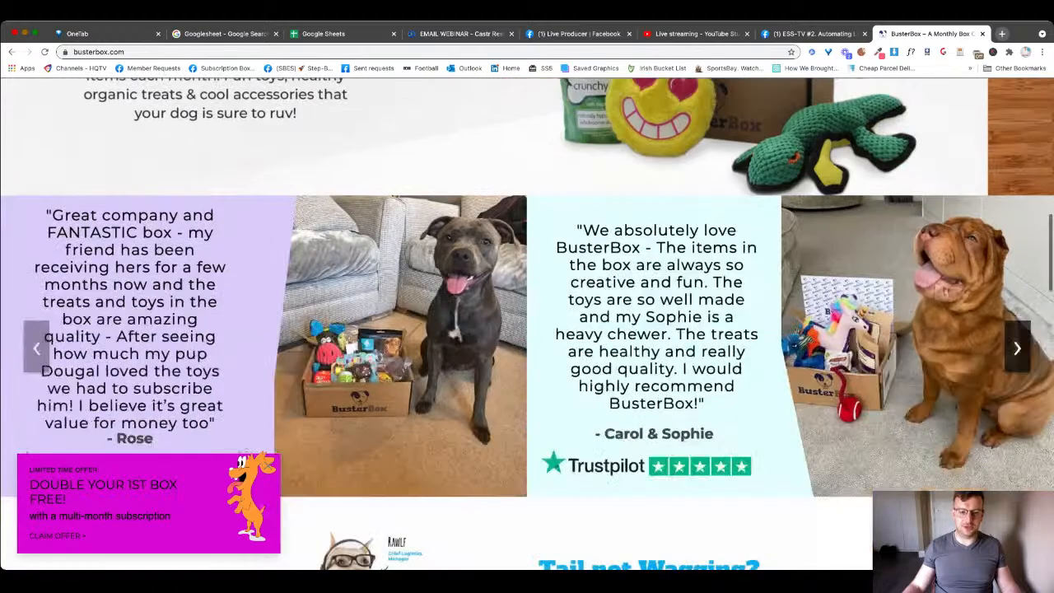
{"action": "scroll", "coordinate": [263, 511], "scroll_direction": "down", "scroll_amount": 3}
{"action": "scroll", "coordinate": [527, 324], "scroll_direction": "down", "scroll_amount": 7}
{"action": "scroll", "coordinate": [527, 324], "scroll_direction": "up", "scroll_amount": 2}
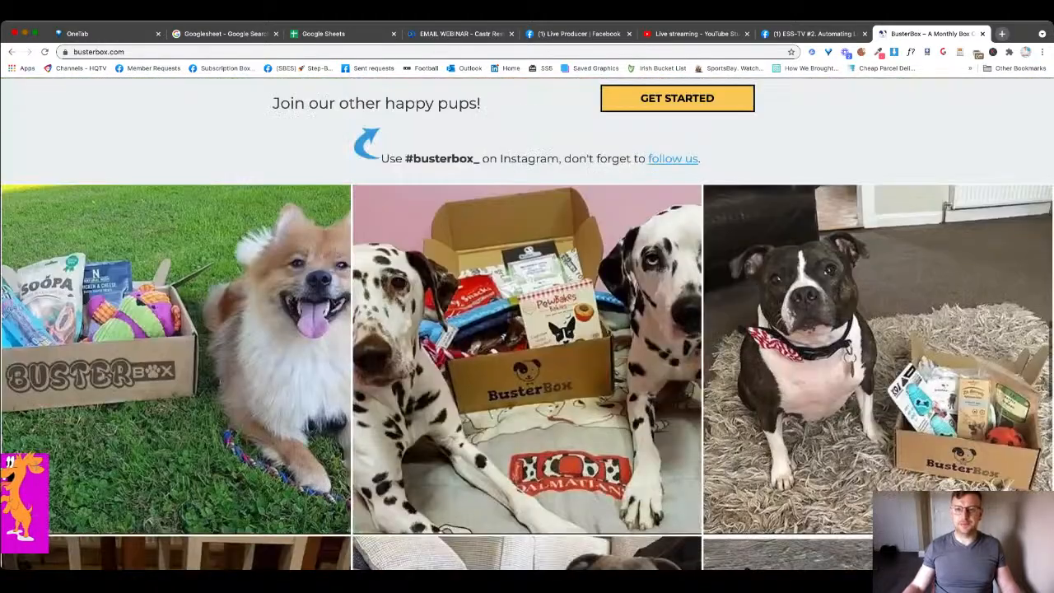
{"action": "scroll", "coordinate": [527, 324], "scroll_direction": "up", "scroll_amount": 10}
{"action": "scroll", "coordinate": [527, 324], "scroll_direction": "up", "scroll_amount": 10}
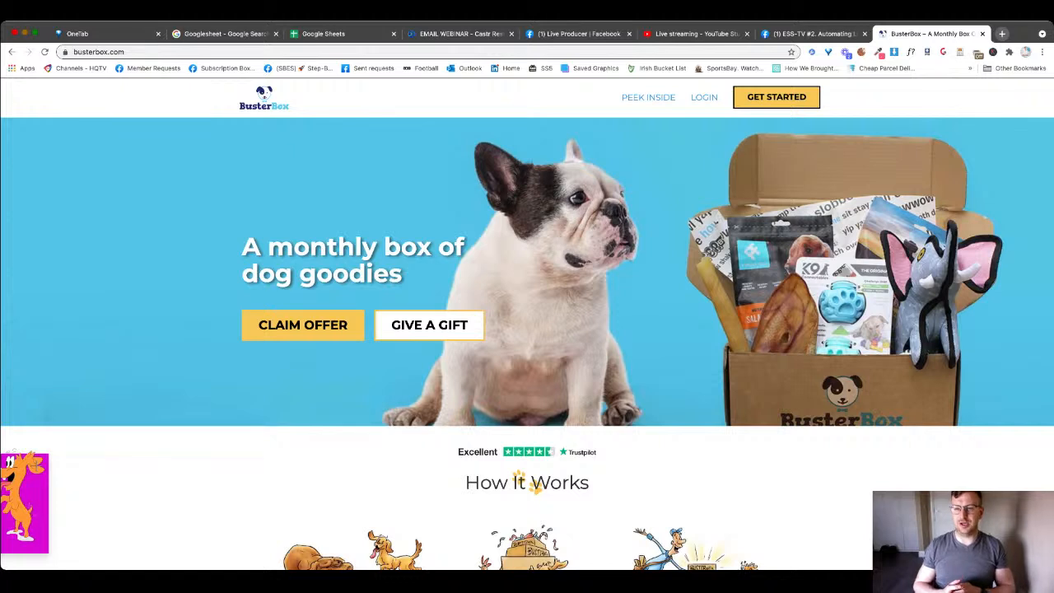
{"action": "scroll", "coordinate": [527, 330], "scroll_direction": "down", "scroll_amount": 1}
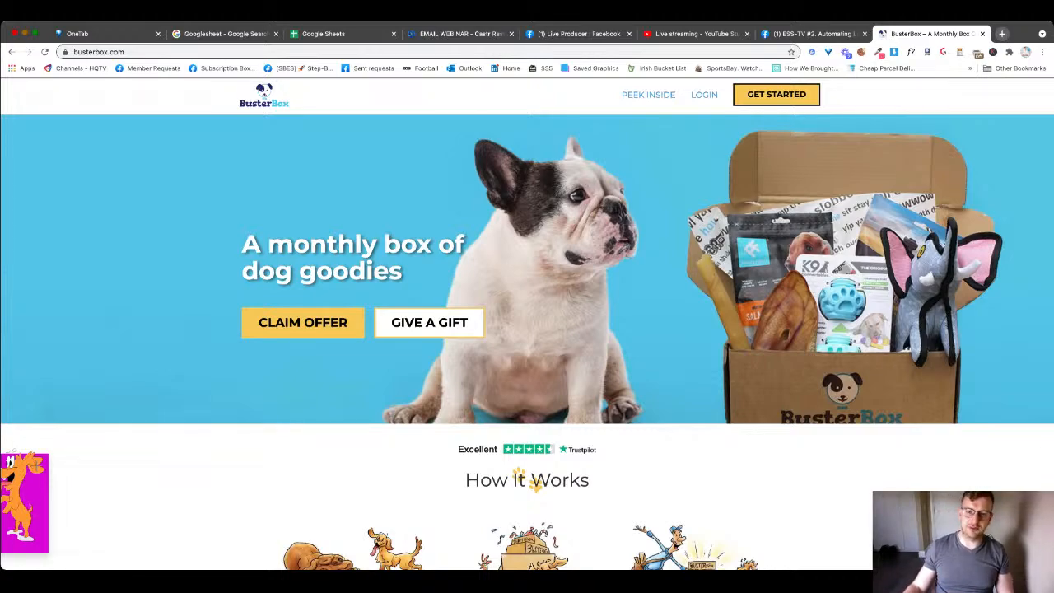
{"action": "scroll", "coordinate": [527, 323], "scroll_direction": "down", "scroll_amount": 20}
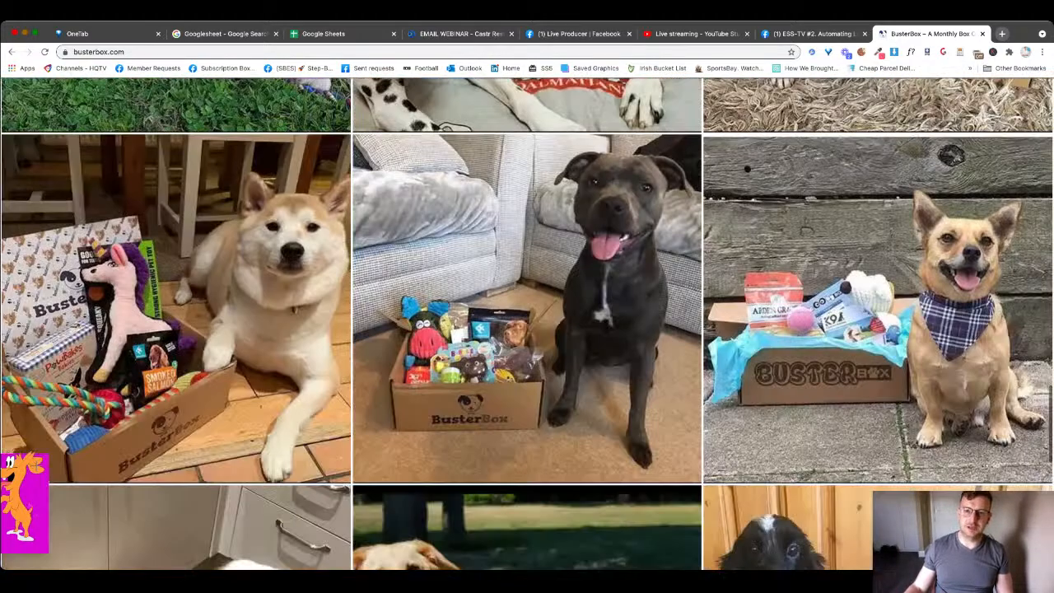
{"action": "scroll", "coordinate": [527, 323], "scroll_direction": "up", "scroll_amount": 5}
- Start the BusterBox sign-up, pick the country, name the dog liam and choose Just Right size
{"action": "left_click", "coordinate": [676, 114]}
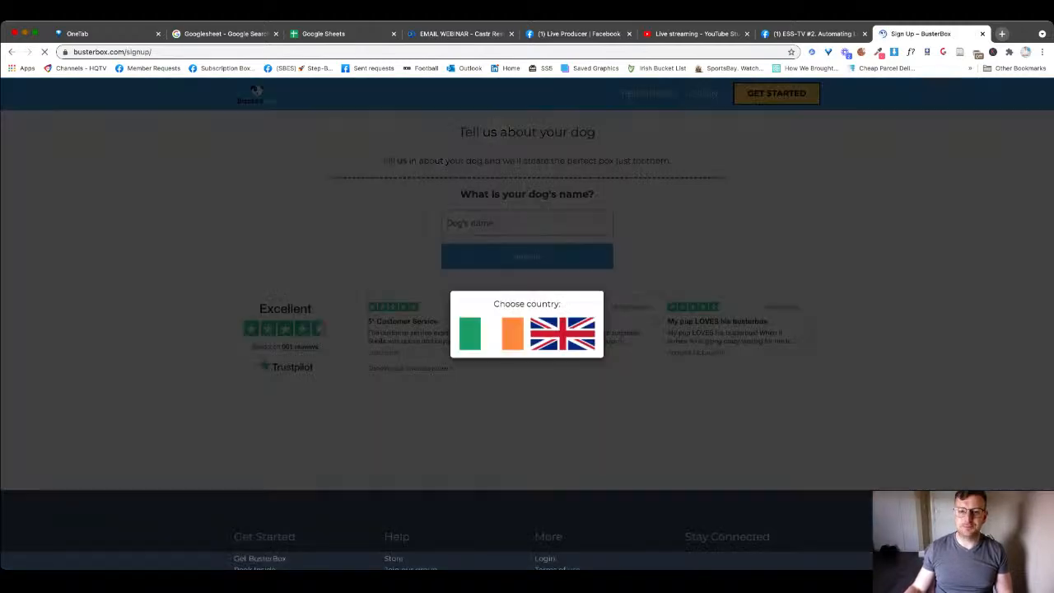
{"action": "left_click", "coordinate": [491, 334]}
{"action": "left_click", "coordinate": [527, 223]}
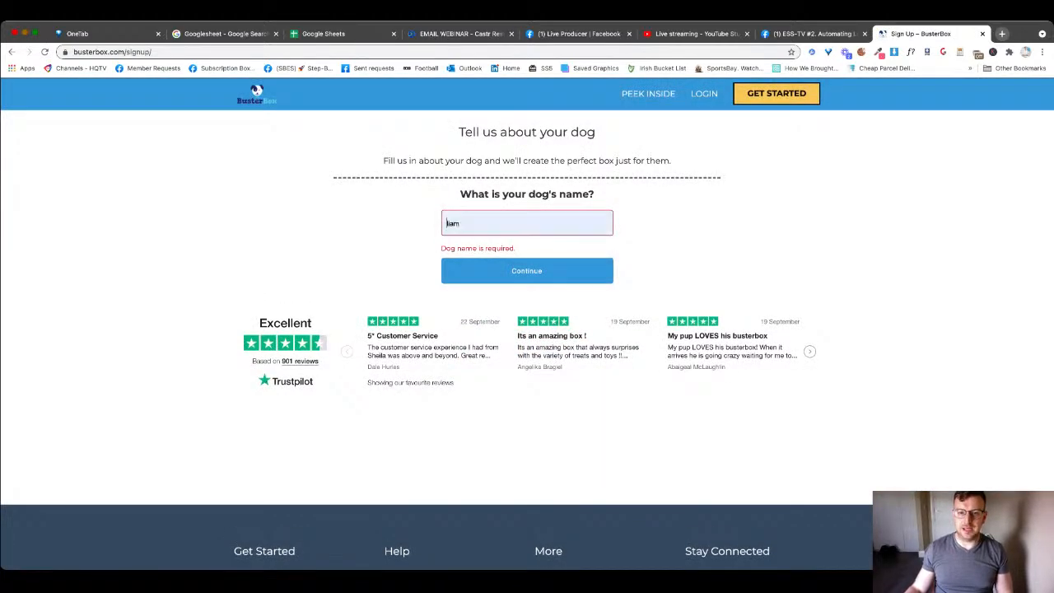
{"action": "left_click", "coordinate": [494, 247]}
{"action": "left_click", "coordinate": [527, 271]}
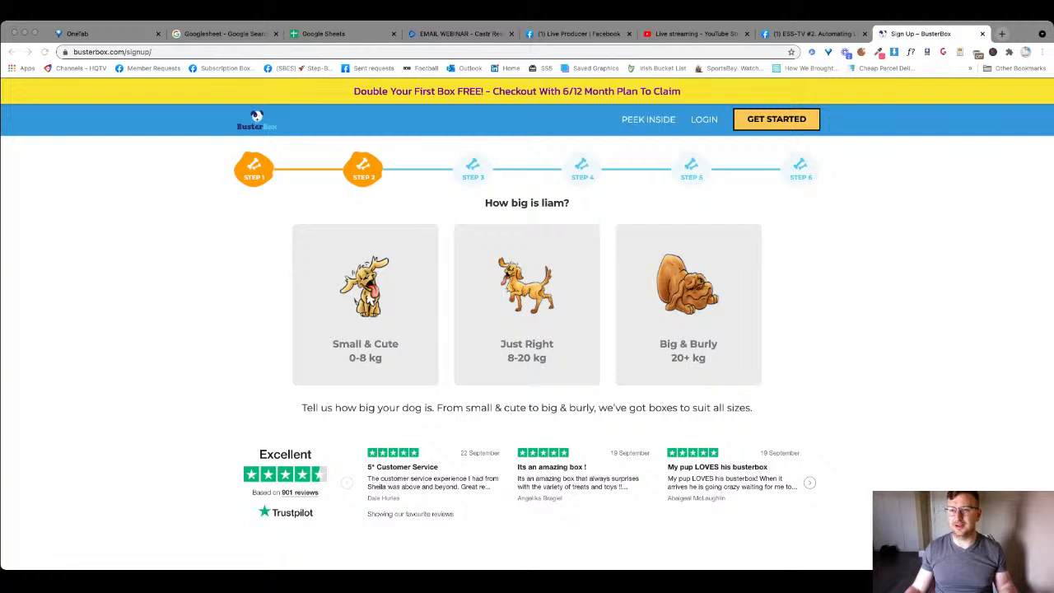
{"action": "left_click", "coordinate": [370, 300]}
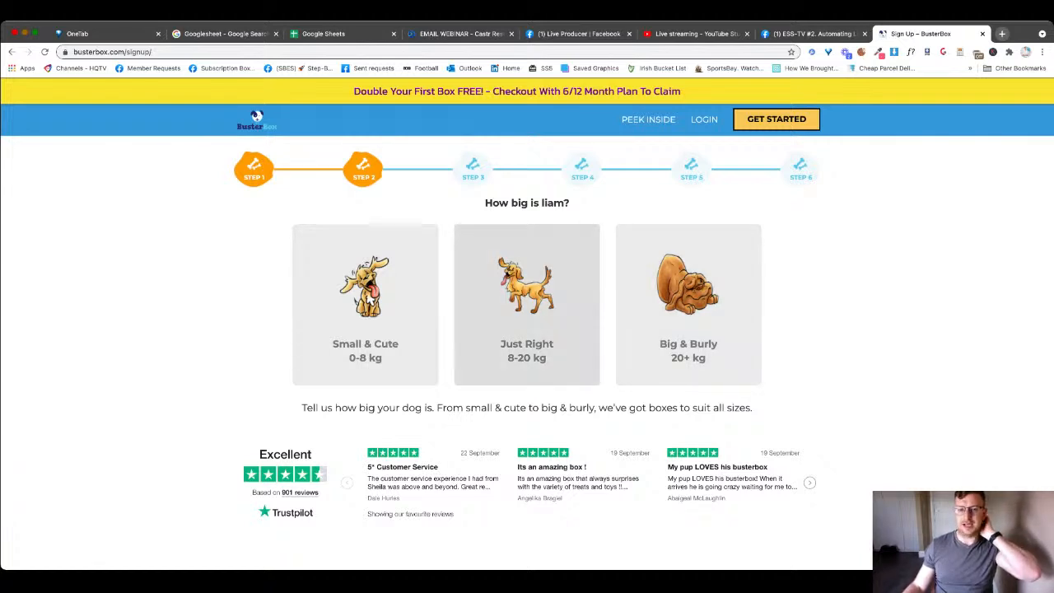
{"action": "left_click", "coordinate": [527, 304]}
- Skip the breed step, autofill the saved test email and continue to the plan choices
{"action": "left_click", "coordinate": [527, 318]}
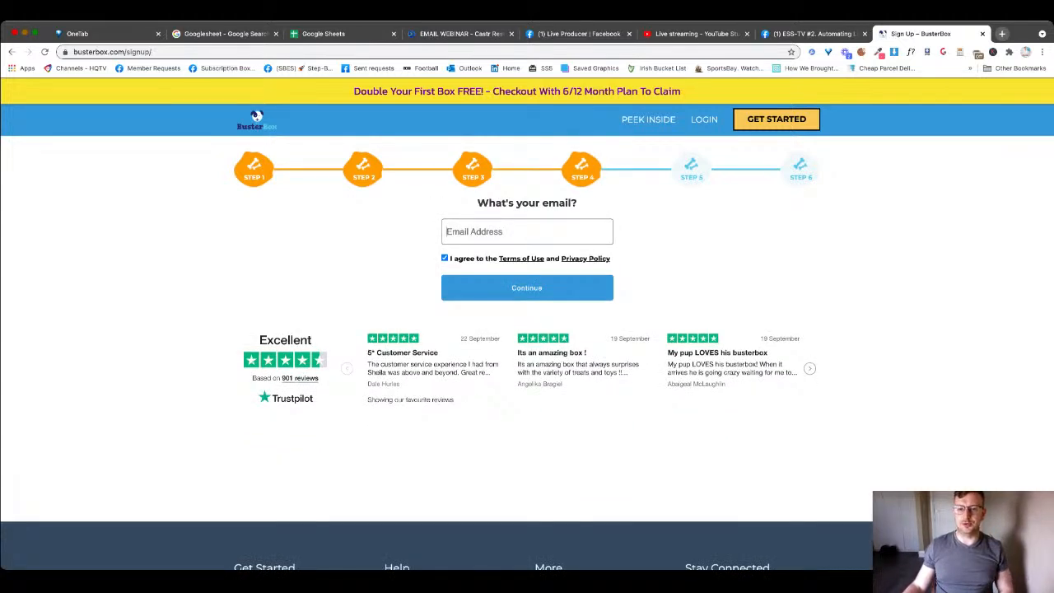
{"action": "key", "text": "Down"}
{"action": "key", "text": "Down"}
{"action": "key", "text": "Down"}
{"action": "key", "text": "Down"}
{"action": "key", "text": "Down"}
{"action": "key", "text": "Return"}
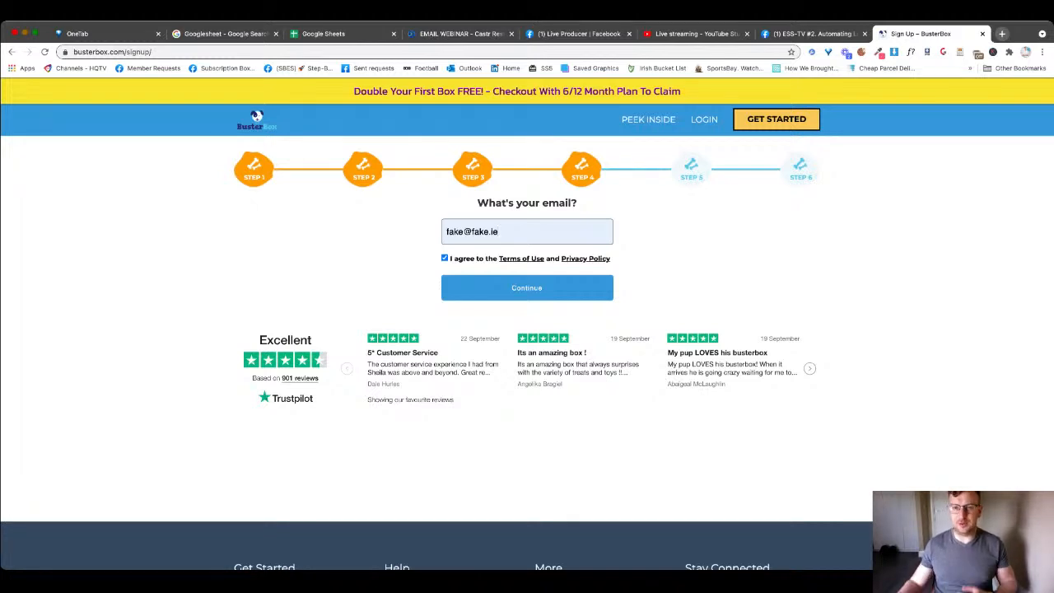
{"action": "key", "text": "super+l"}
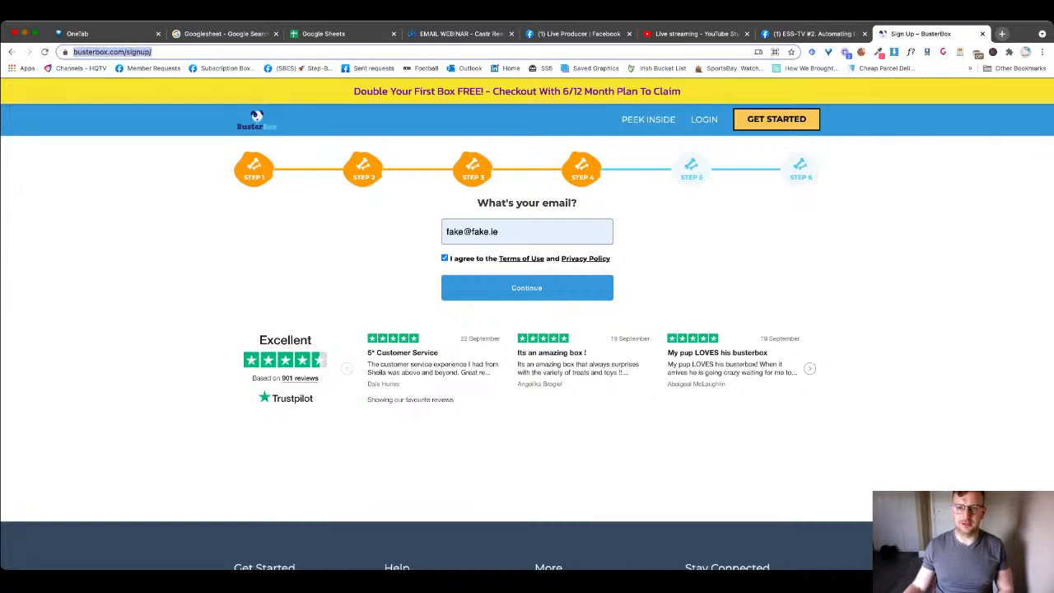
{"action": "key", "text": "Escape"}
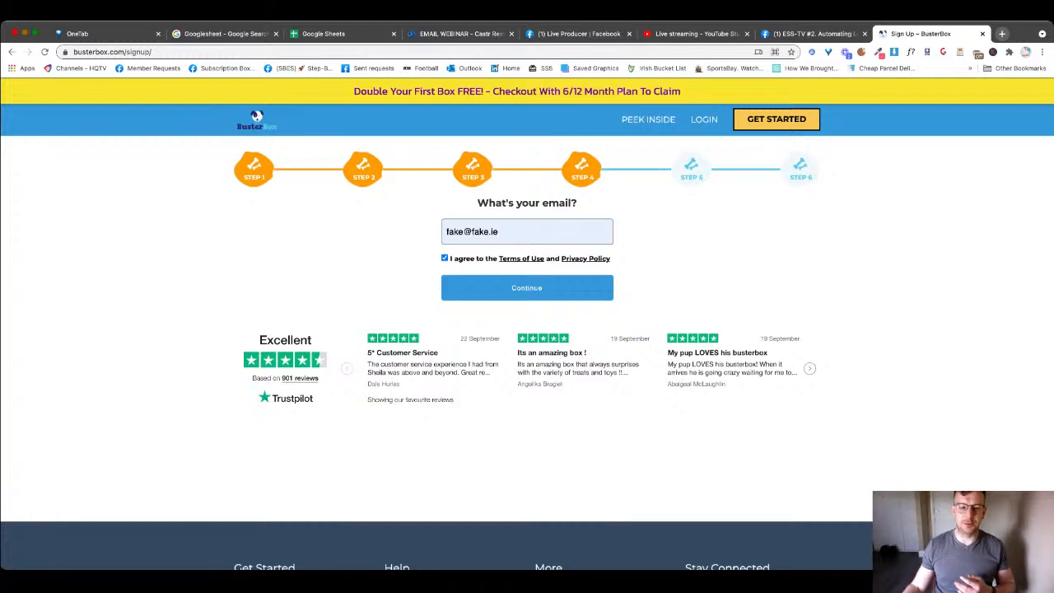
{"action": "scroll", "coordinate": [527, 329], "scroll_direction": "down", "scroll_amount": 3}
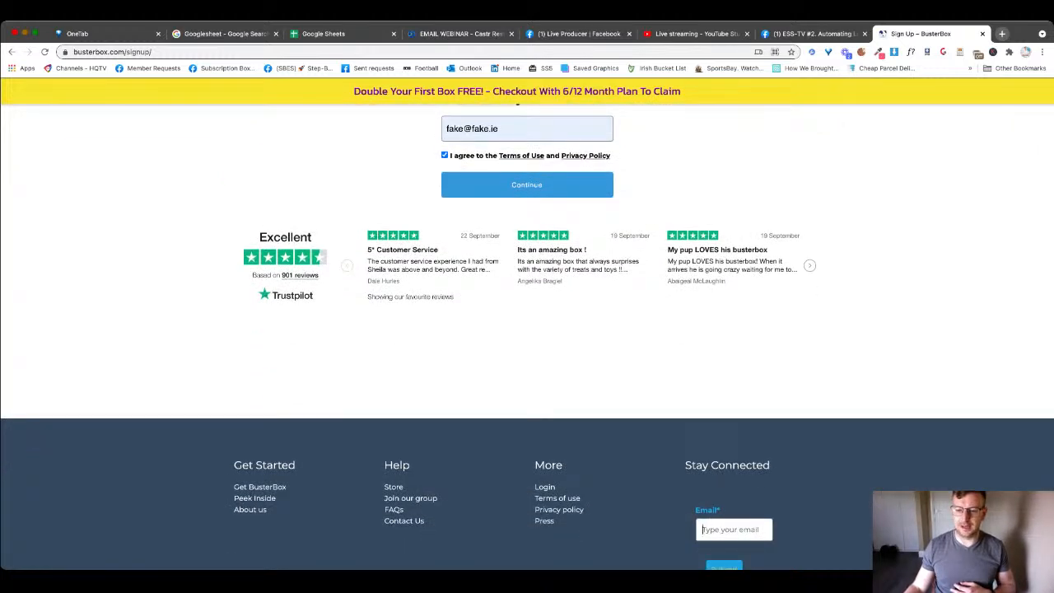
{"action": "scroll", "coordinate": [527, 329], "scroll_direction": "up", "scroll_amount": 3}
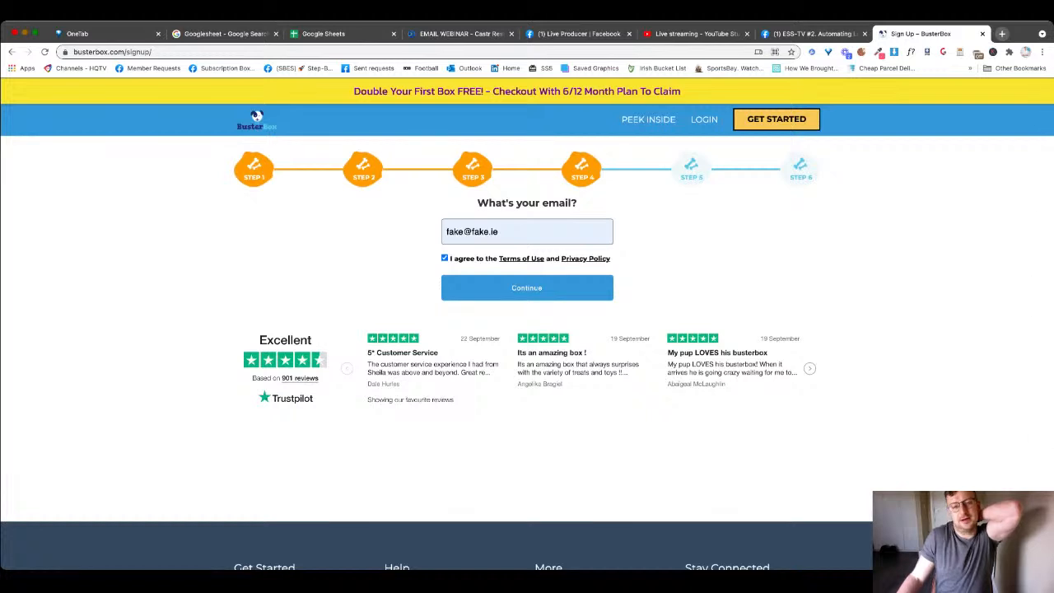
{"action": "scroll", "coordinate": [527, 329], "scroll_direction": "down", "scroll_amount": 2}
{"action": "scroll", "coordinate": [527, 329], "scroll_direction": "up", "scroll_amount": 2}
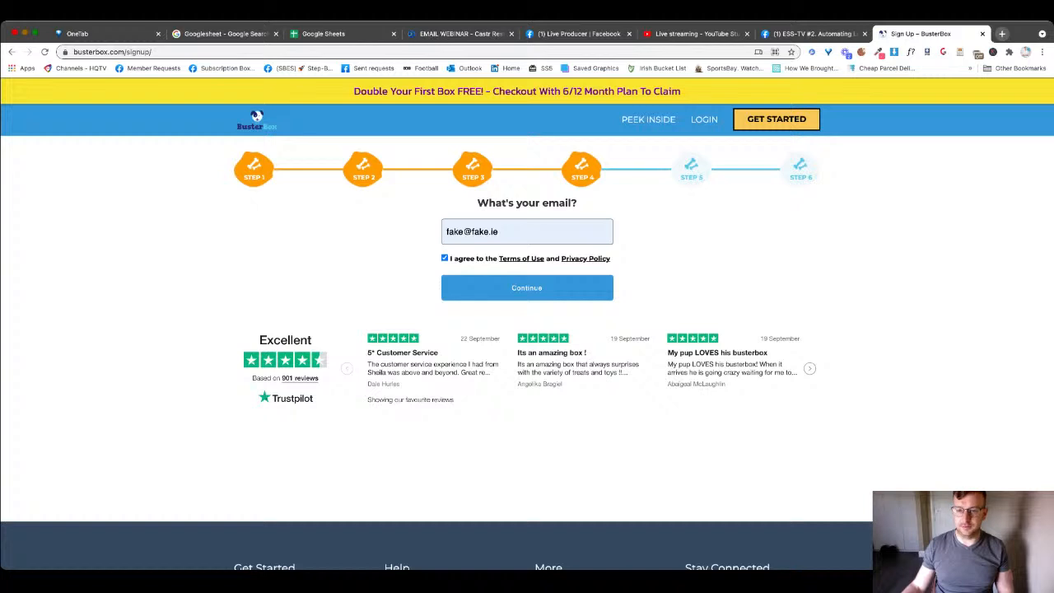
{"action": "double_click", "coordinate": [691, 169]}
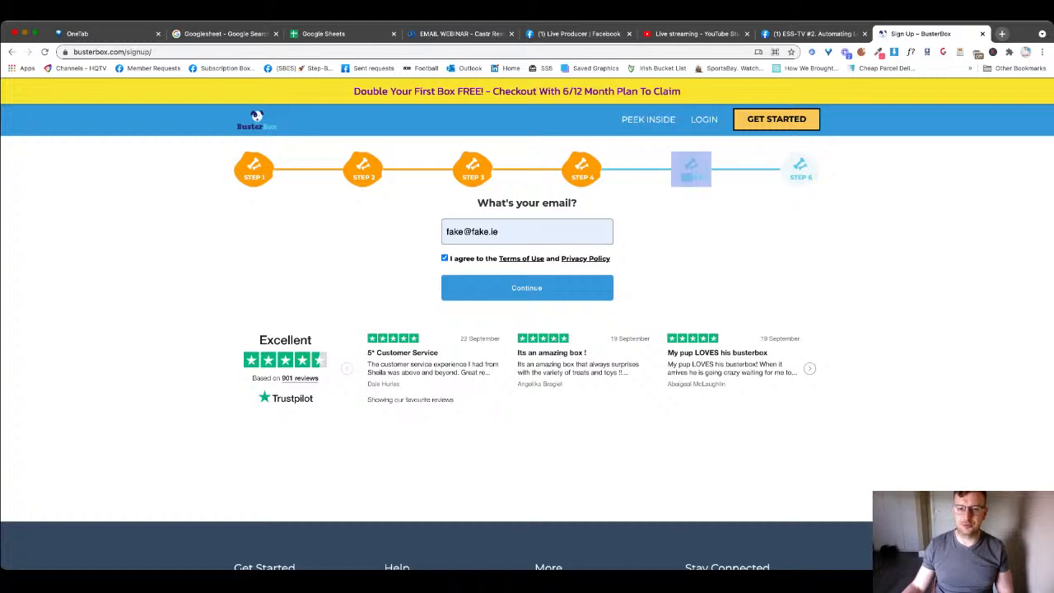
{"action": "left_click", "coordinate": [527, 288]}
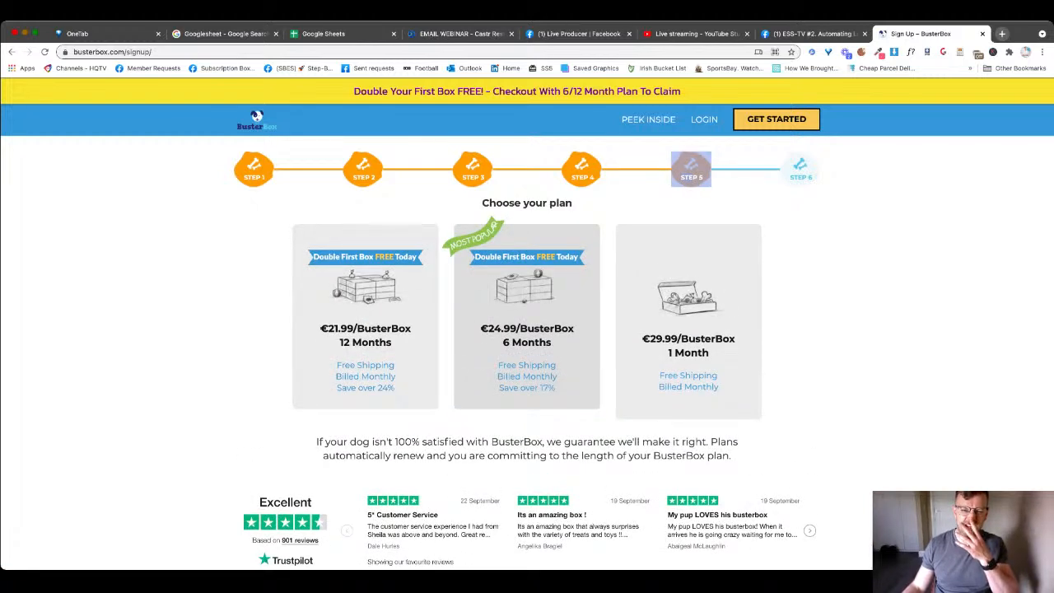
{"action": "left_click", "coordinate": [611, 204]}
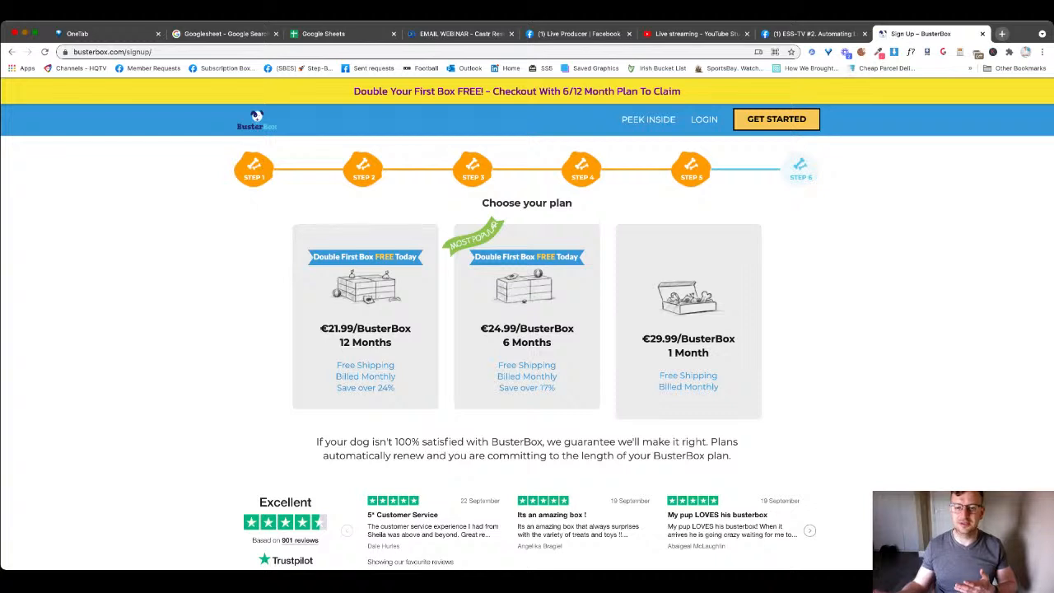
{"action": "key", "text": "super+Tab"}
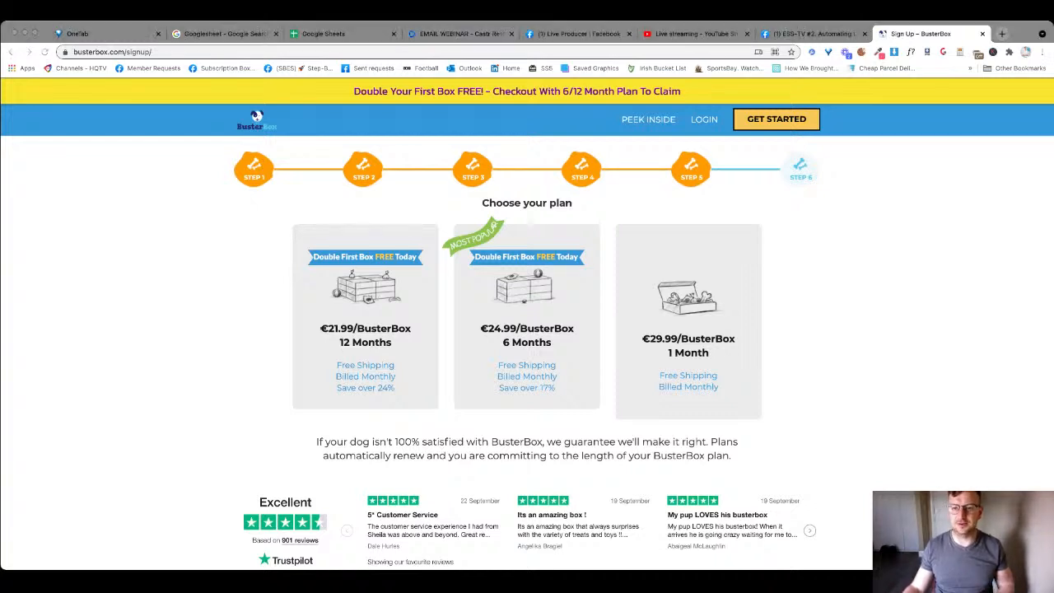
{"action": "key", "text": "super+Tab"}
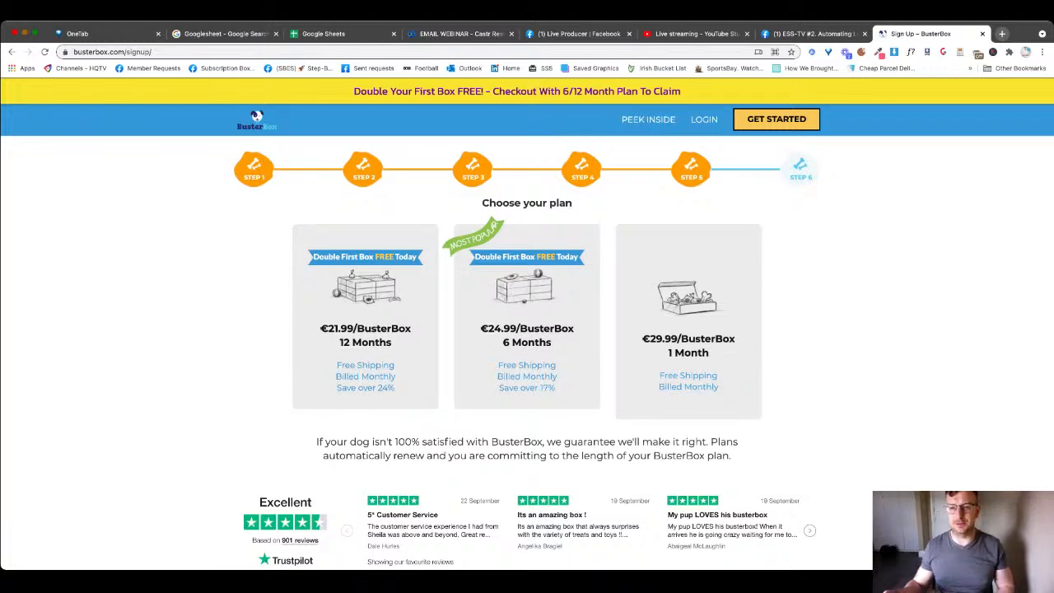
{"action": "scroll", "coordinate": [527, 329], "scroll_direction": "down", "scroll_amount": 5}
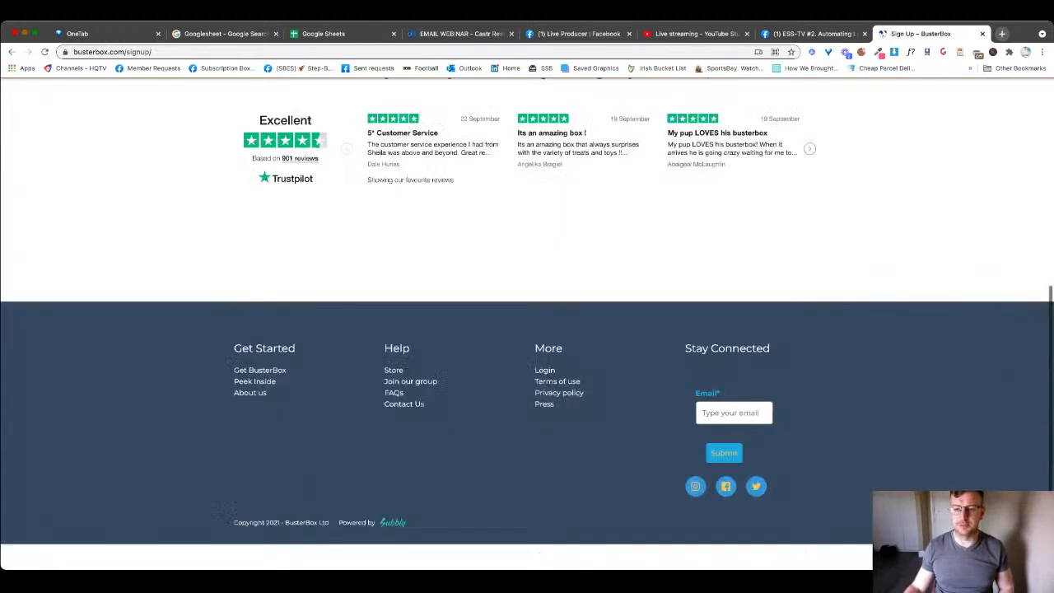
{"action": "scroll", "coordinate": [527, 321], "scroll_direction": "up", "scroll_amount": 5}
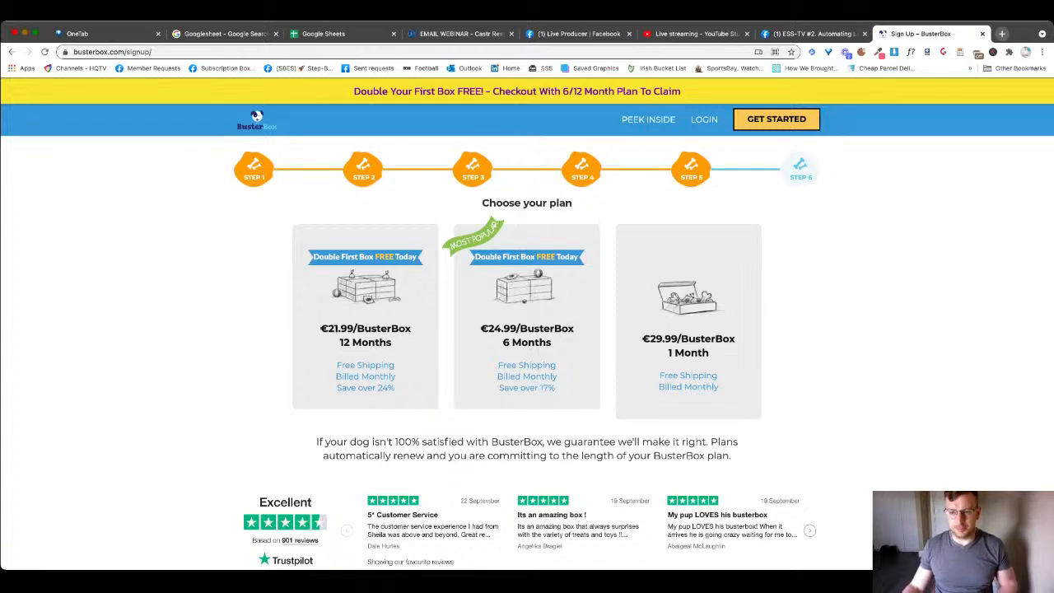
- Search for Wisepops, reach its dashboard and open New Exit Intent Mobile from campaigns page 2
{"action": "key", "text": "super+t"}
{"action": "type", "text": "wise"}
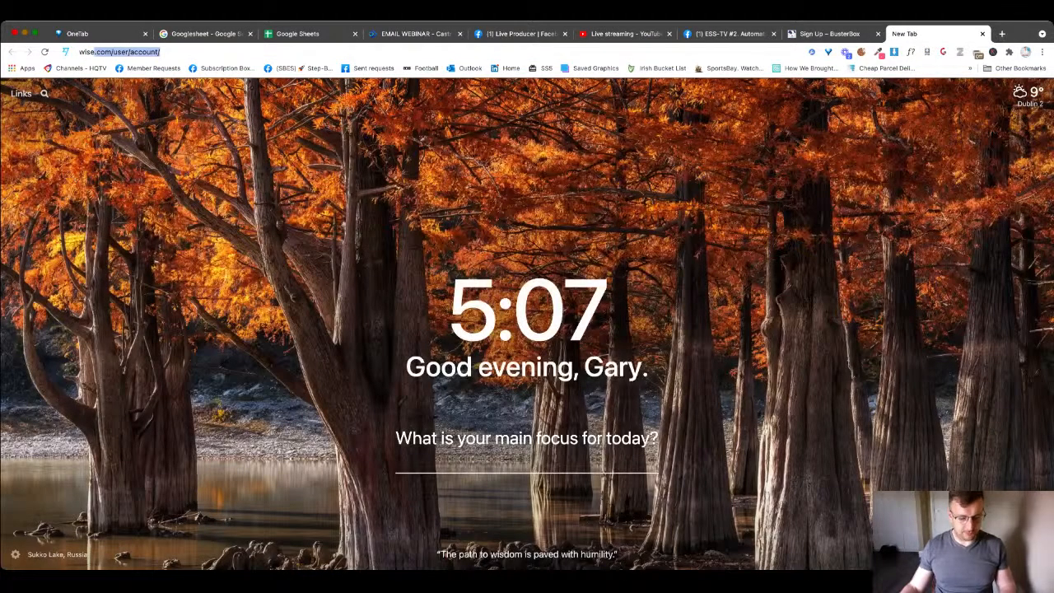
{"action": "type", "text": "pops"}
{"action": "key", "text": "Return"}
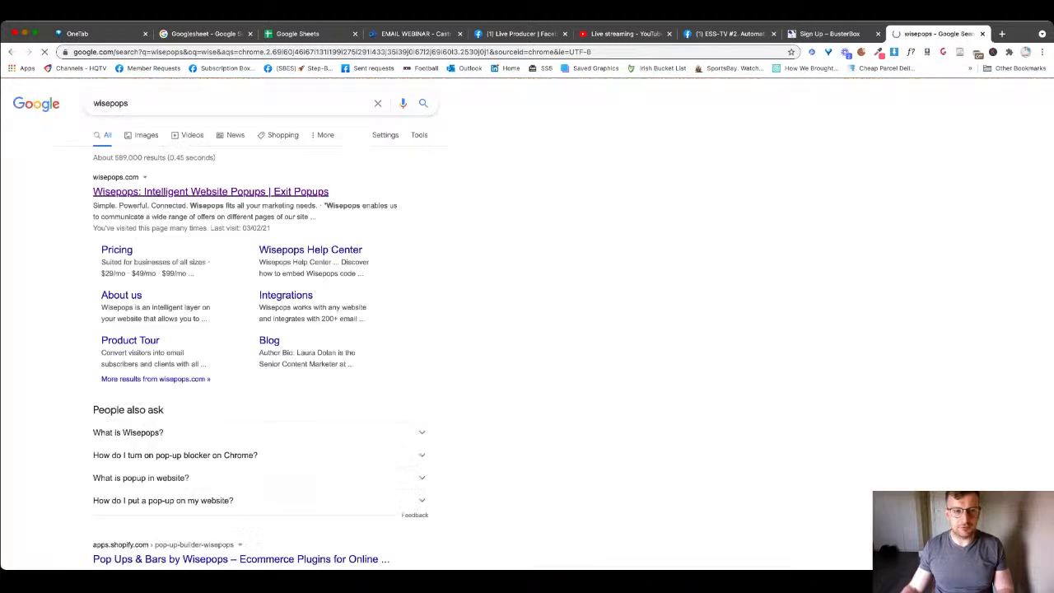
{"action": "left_click", "coordinate": [210, 192]}
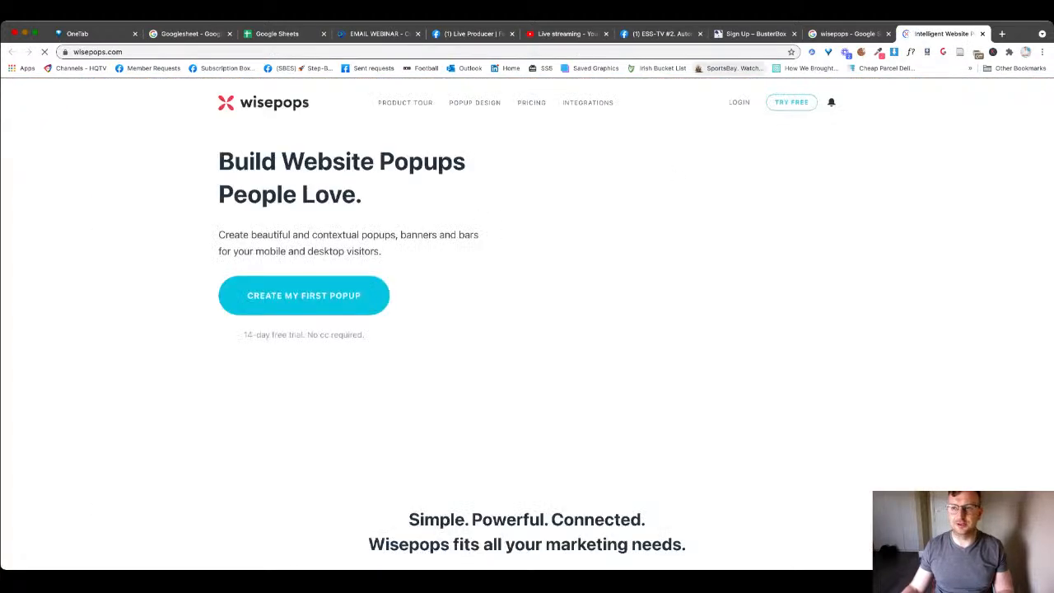
{"action": "left_click", "coordinate": [888, 34]}
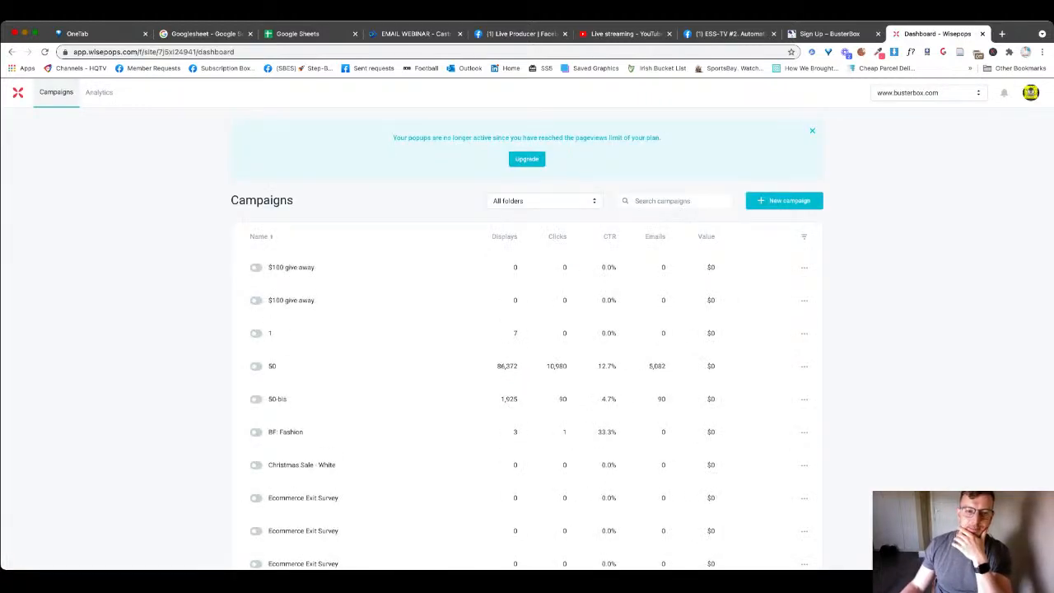
{"action": "scroll", "coordinate": [527, 395], "scroll_direction": "down", "scroll_amount": 5}
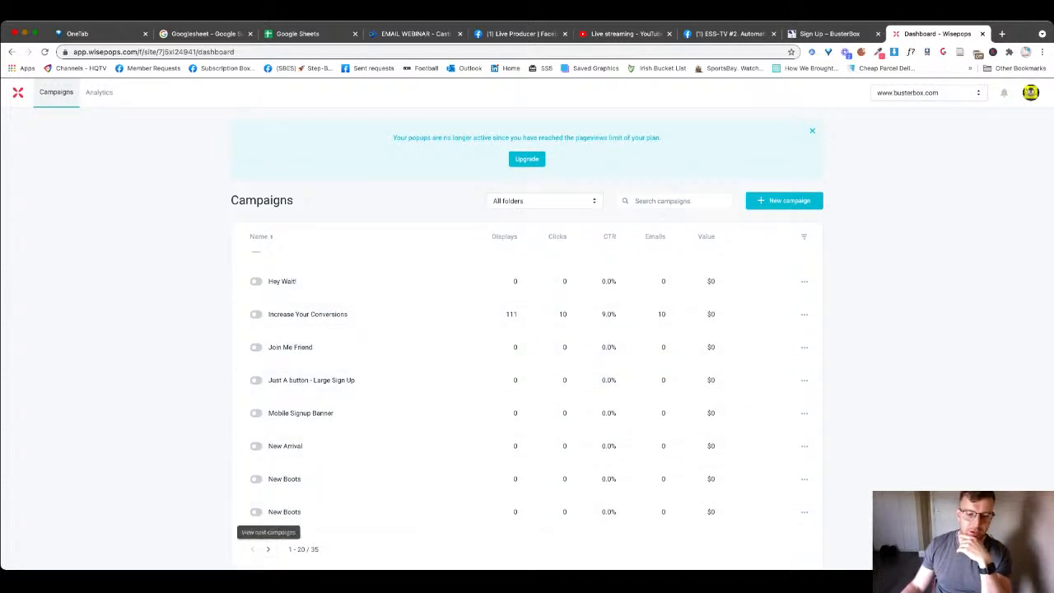
{"action": "left_click", "coordinate": [268, 548]}
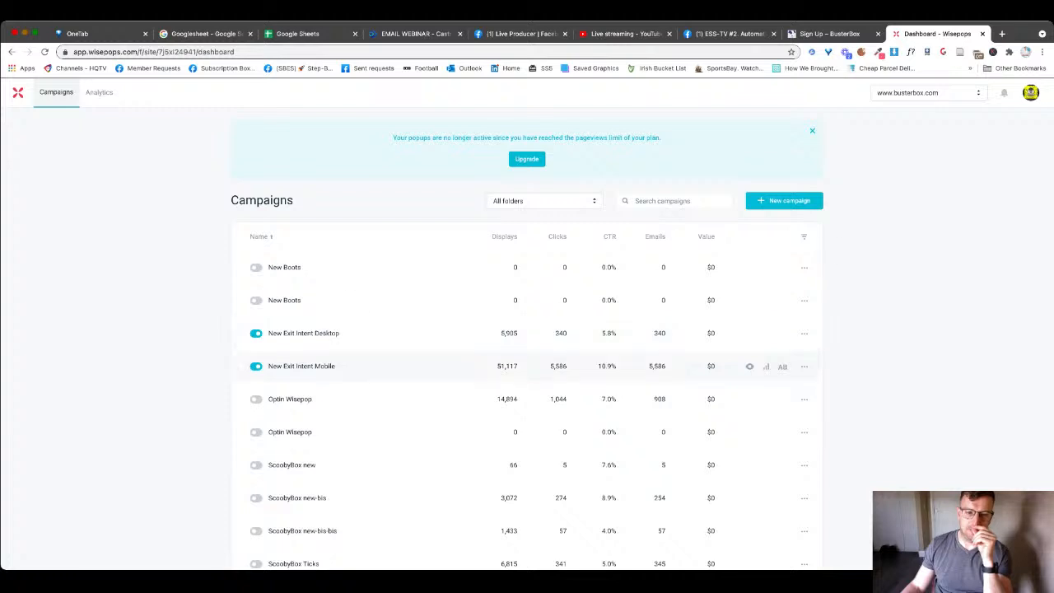
{"action": "left_click", "coordinate": [302, 365]}
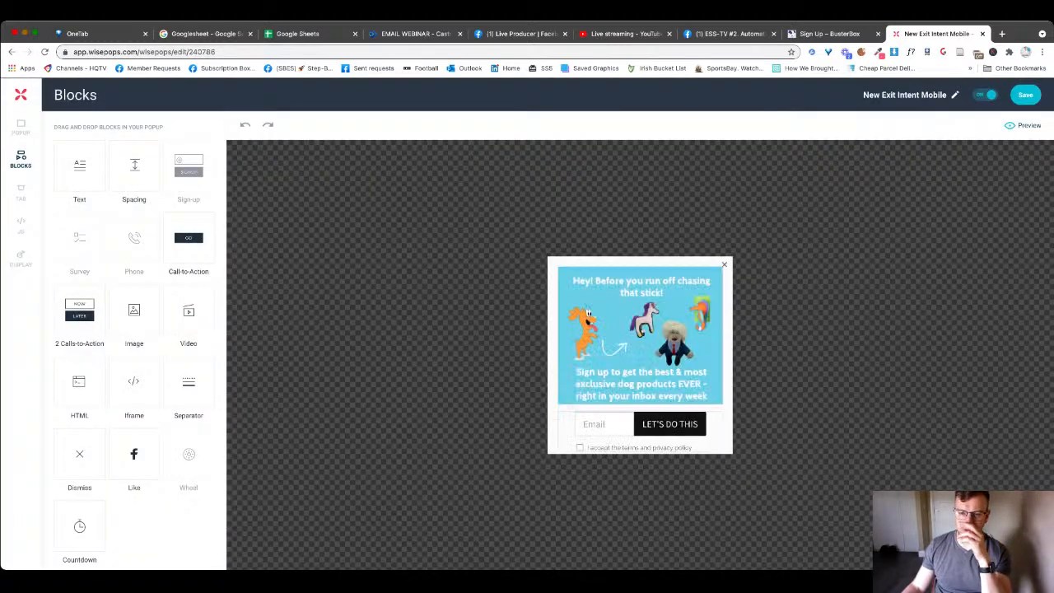
- Confirm the sign-up block syncs to ActiveCampaign's Exit Intent list, then return to the BusterBox tab
{"action": "scroll", "coordinate": [642, 345], "scroll_direction": "down", "scroll_amount": 1}
{"action": "left_click", "coordinate": [669, 416]}
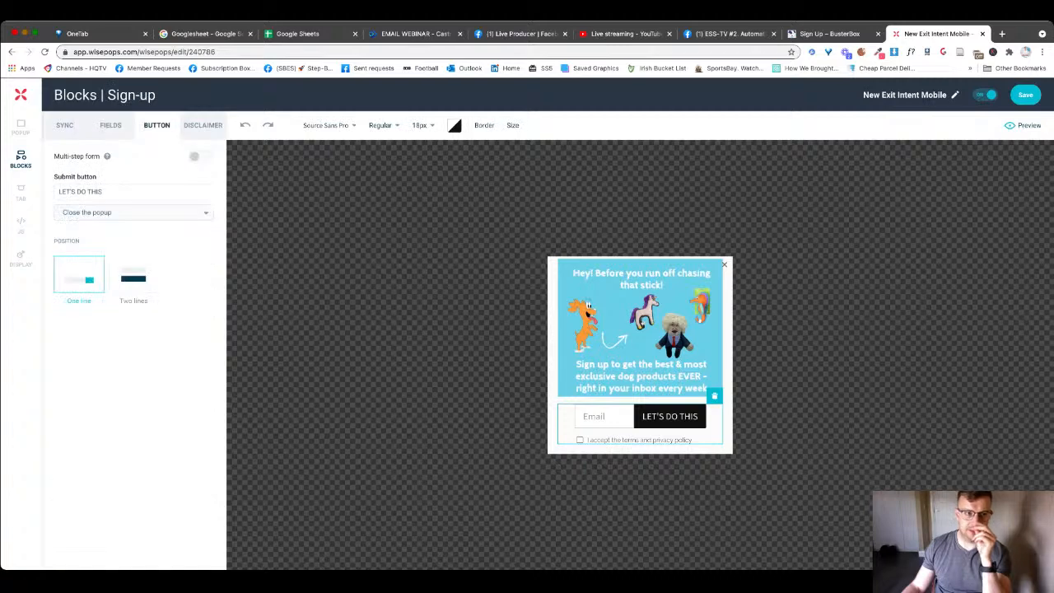
{"action": "left_click", "coordinate": [65, 125]}
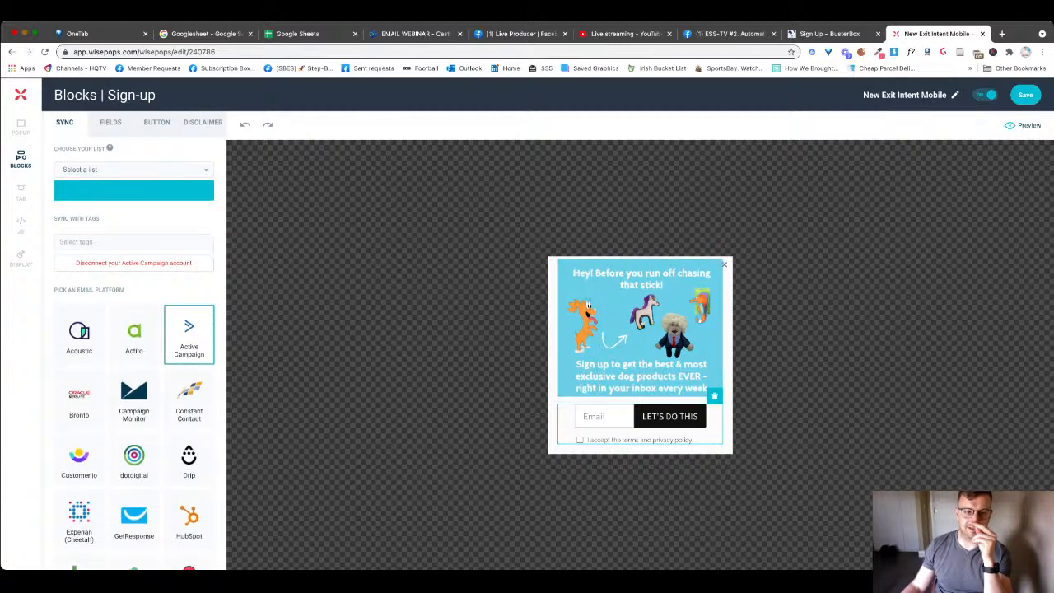
{"action": "scroll", "coordinate": [133, 330], "scroll_direction": "down", "scroll_amount": 1}
{"action": "scroll", "coordinate": [133, 330], "scroll_direction": "up", "scroll_amount": 1}
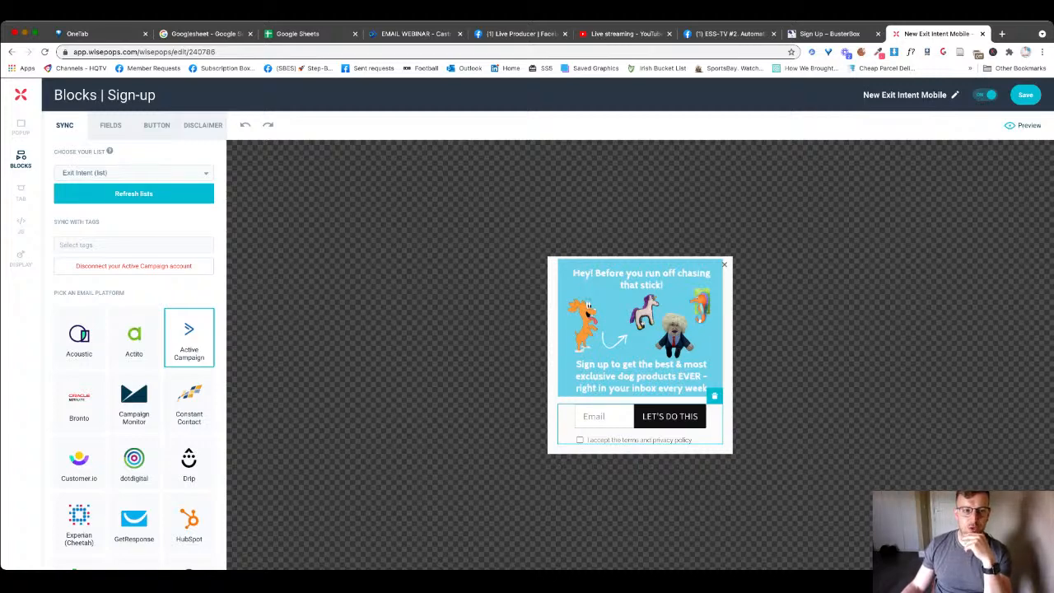
{"action": "left_click", "coordinate": [133, 173]}
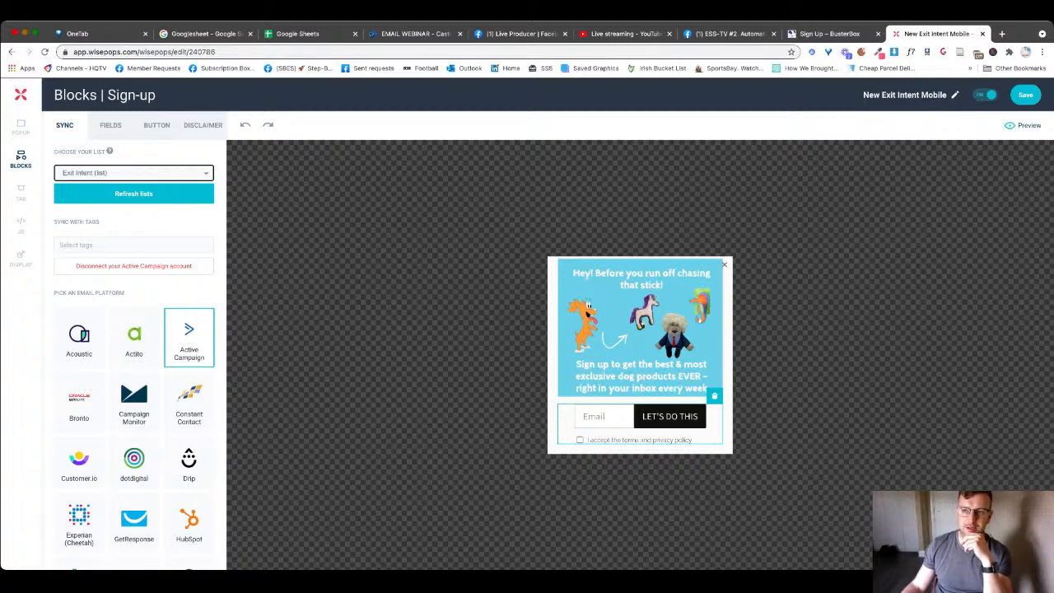
{"action": "key", "text": "ctrl+shift+Tab"}
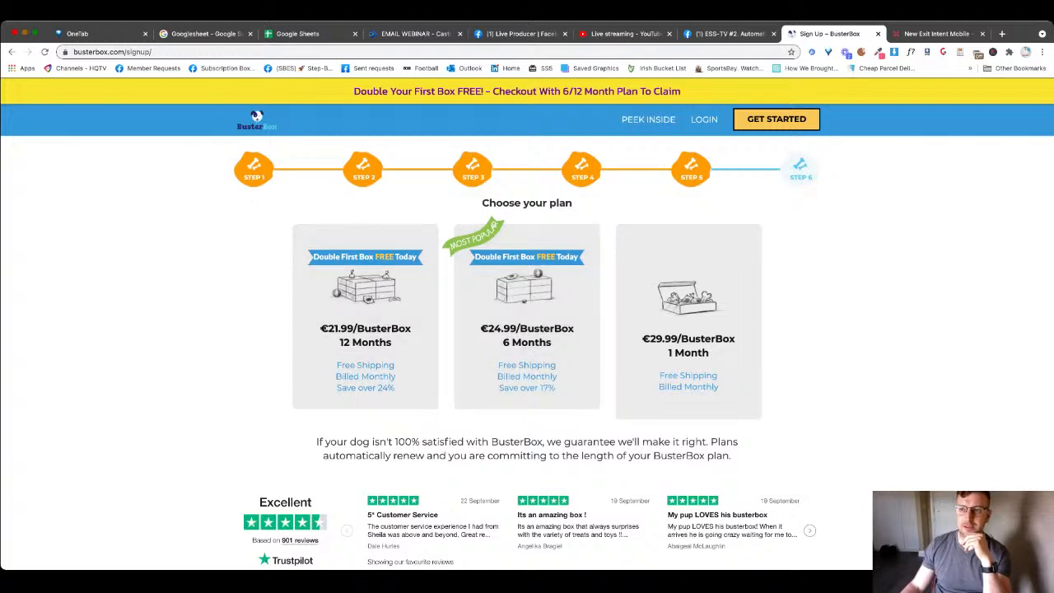
{"action": "key", "text": "ctrl+Tab"}
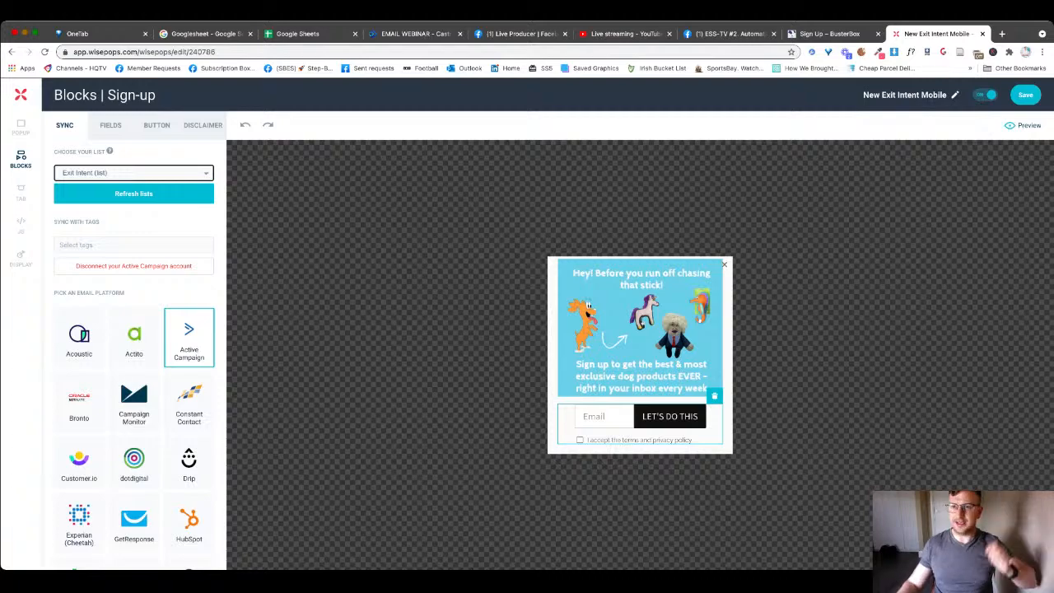
{"action": "key", "text": "ctrl+shift+Tab"}
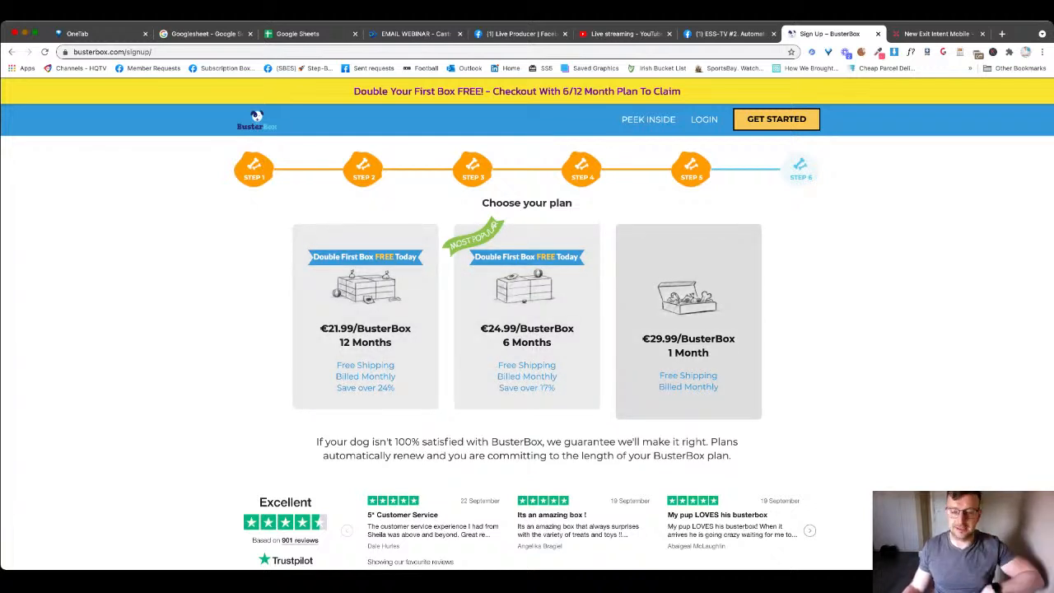
- Choose the €29.99 one-month plan for checkout, then open a new browser tab
{"action": "left_click", "coordinate": [689, 321]}
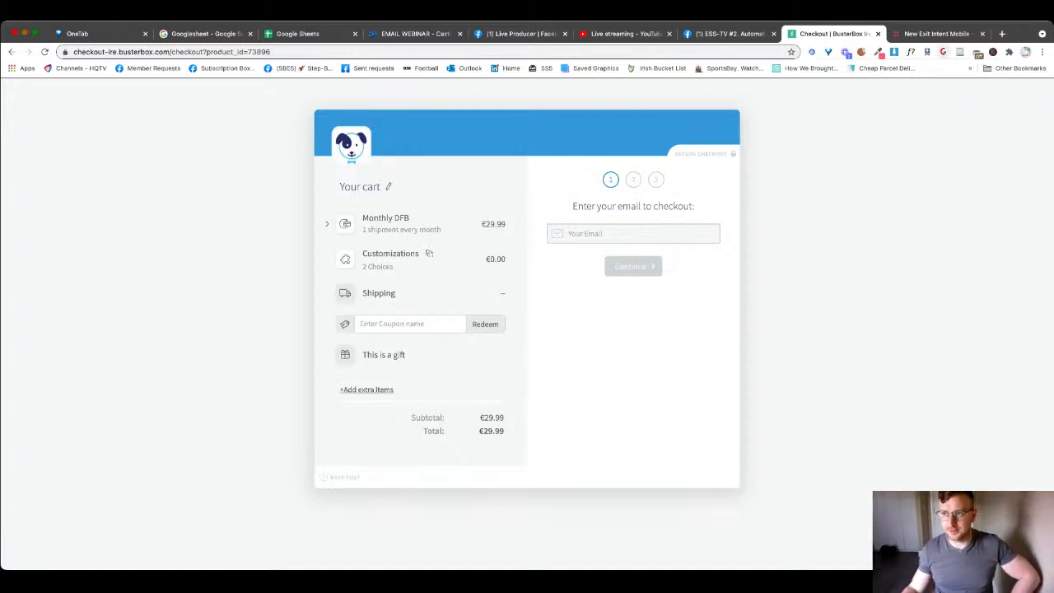
{"action": "left_click", "coordinate": [1002, 33]}
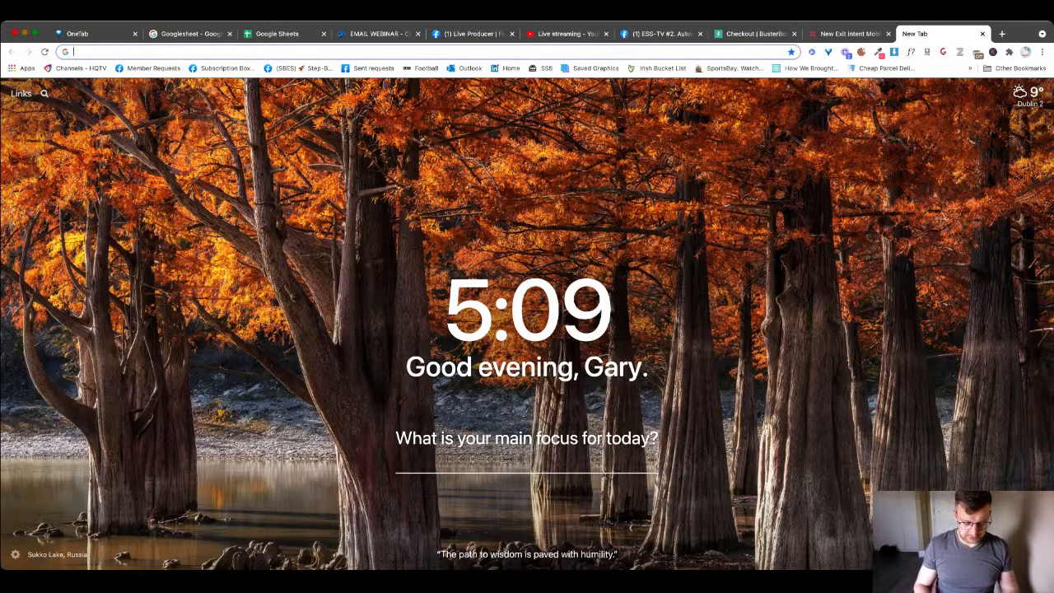
- Go to the Zapier dashboard, try an app search for 'subb', then open the Zaps list
{"action": "type", "text": "zap"}
{"action": "key", "text": "Return"}
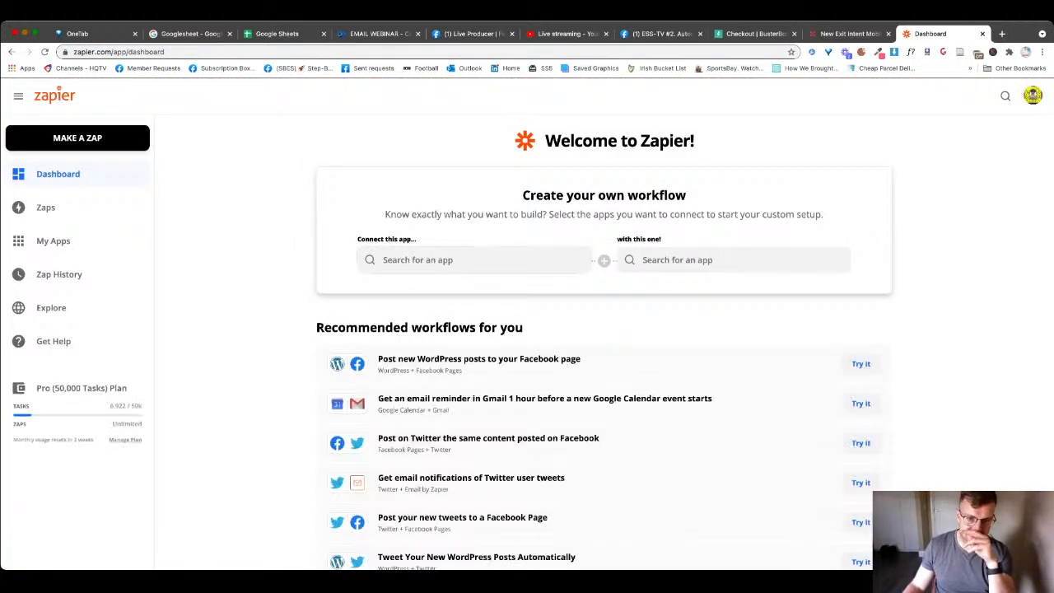
{"action": "left_click", "coordinate": [78, 139]}
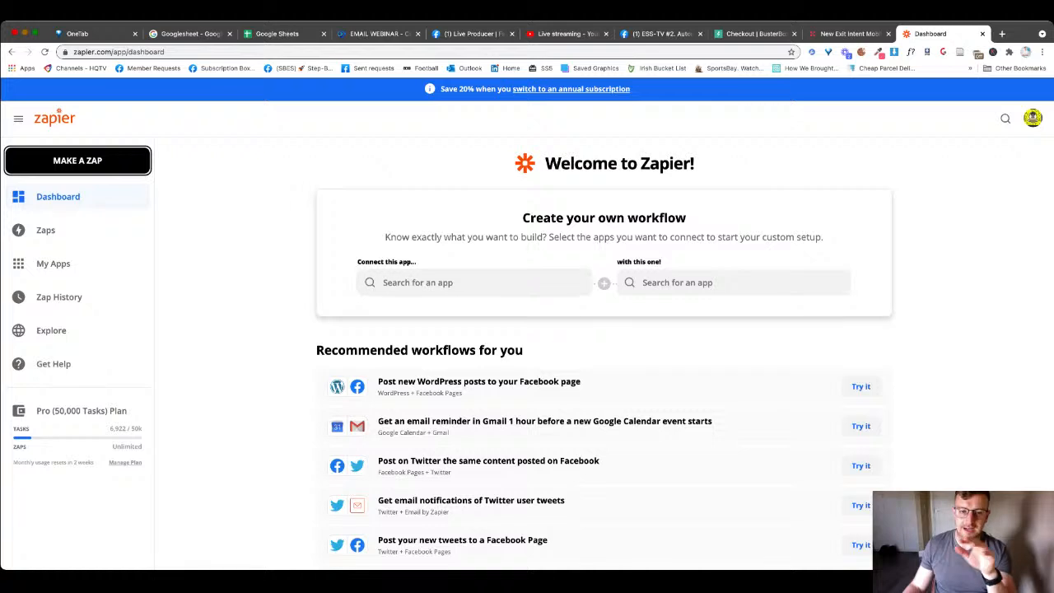
{"action": "left_click", "coordinate": [461, 282]}
{"action": "type", "text": "su"}
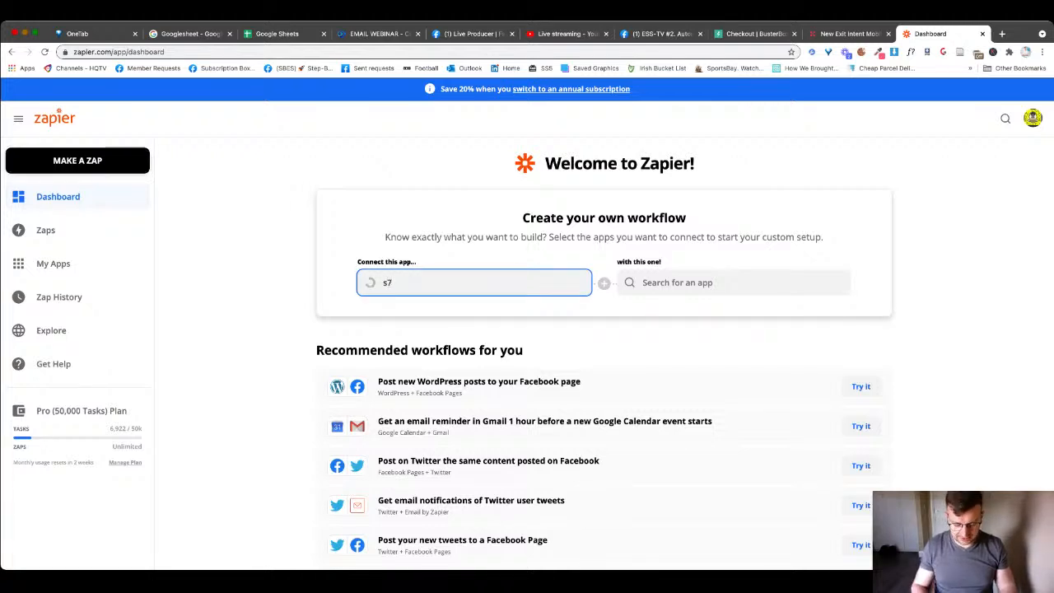
{"action": "type", "text": "bb"}
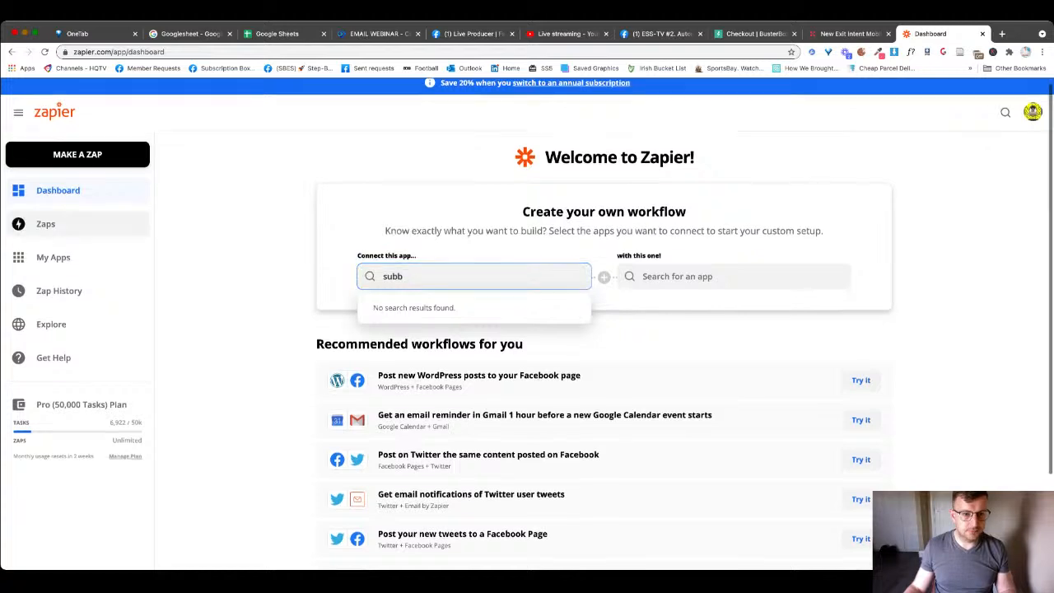
{"action": "left_click", "coordinate": [45, 225]}
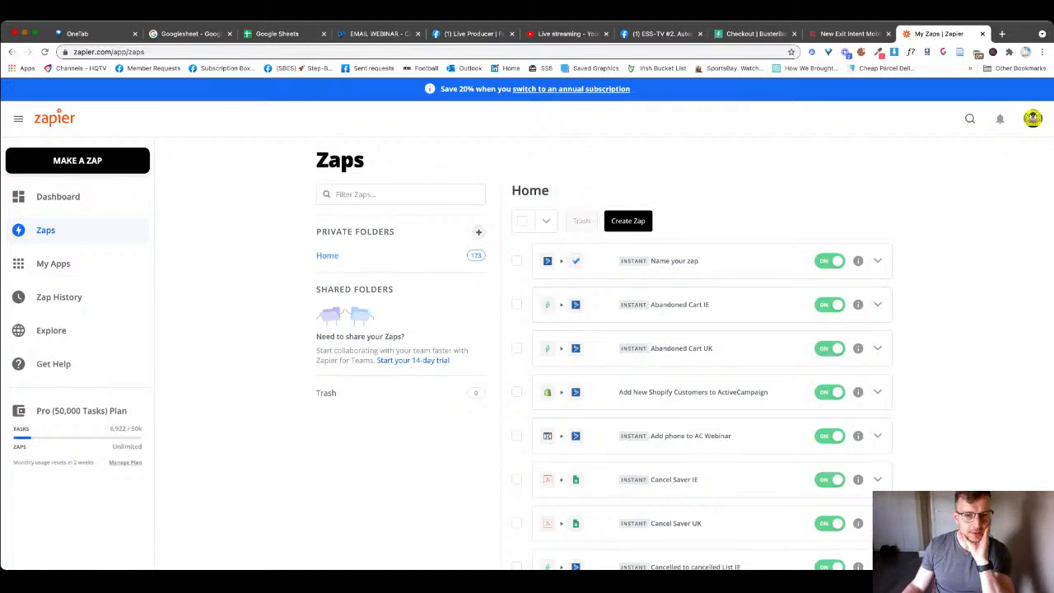
- Start a new Zap triggered by Subbly's New Subscription event
{"action": "left_click", "coordinate": [78, 160]}
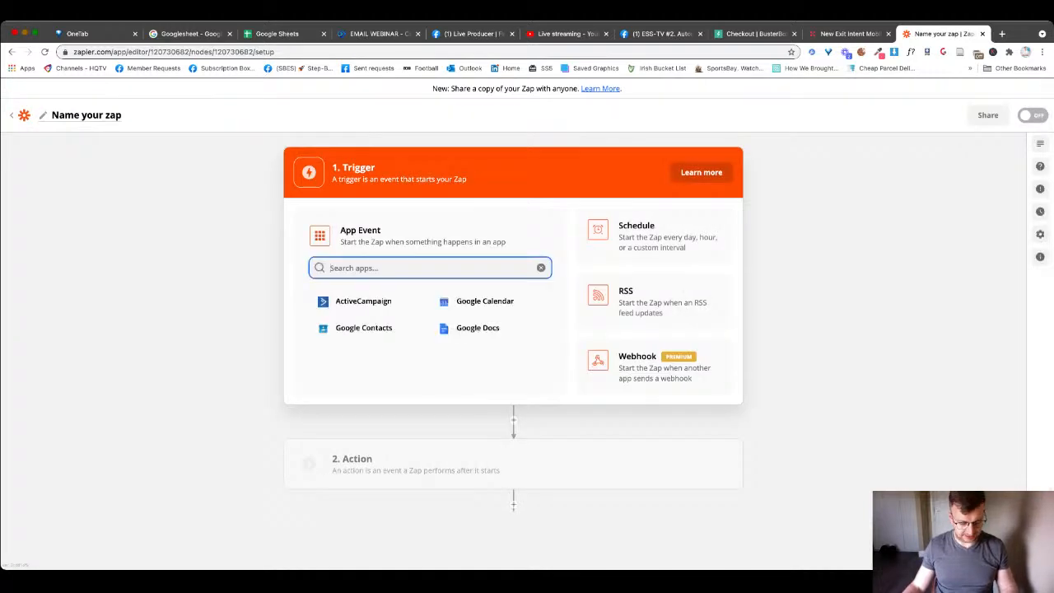
{"action": "type", "text": "subb"}
{"action": "key", "text": "Return"}
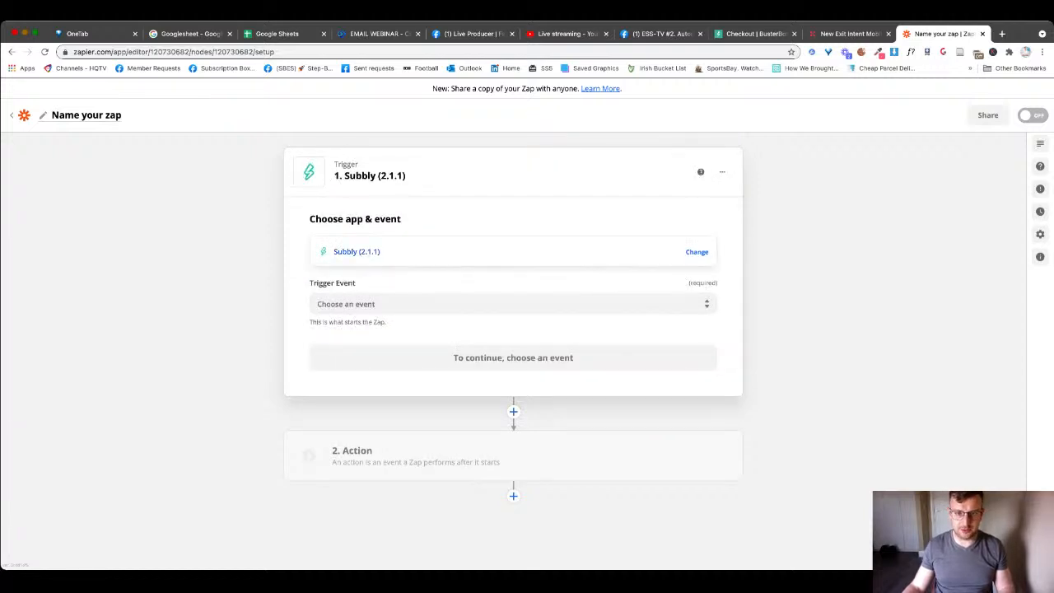
{"action": "left_click", "coordinate": [512, 304]}
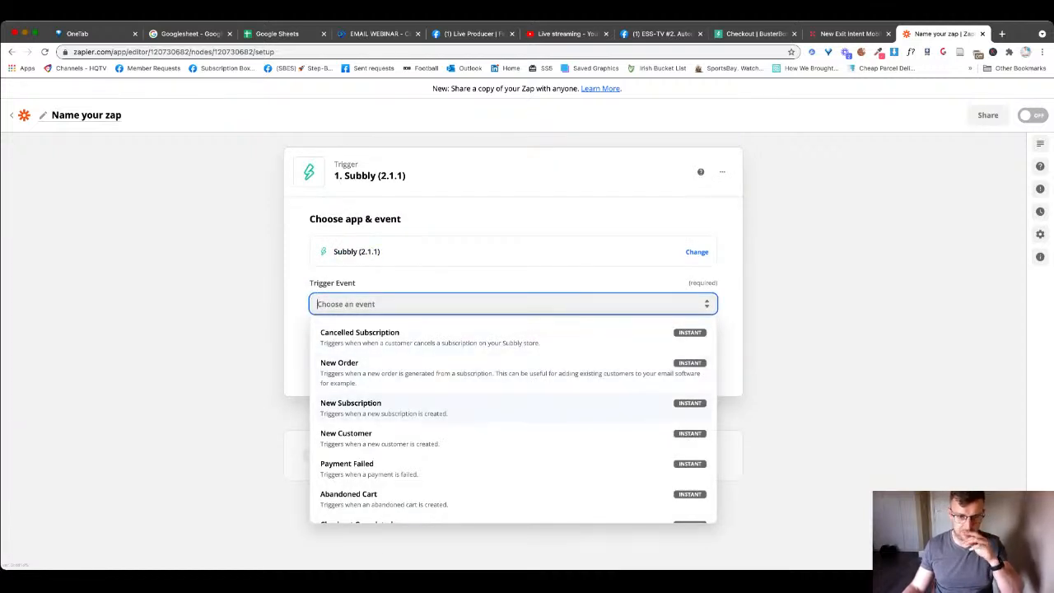
{"action": "left_click", "coordinate": [362, 406]}
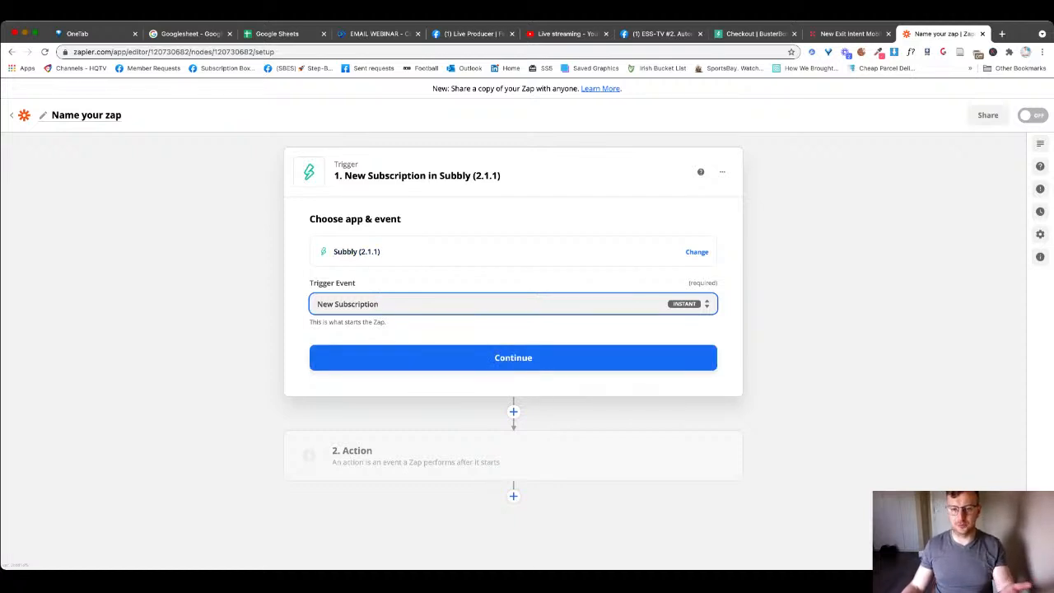
{"action": "left_click", "coordinate": [513, 357]}
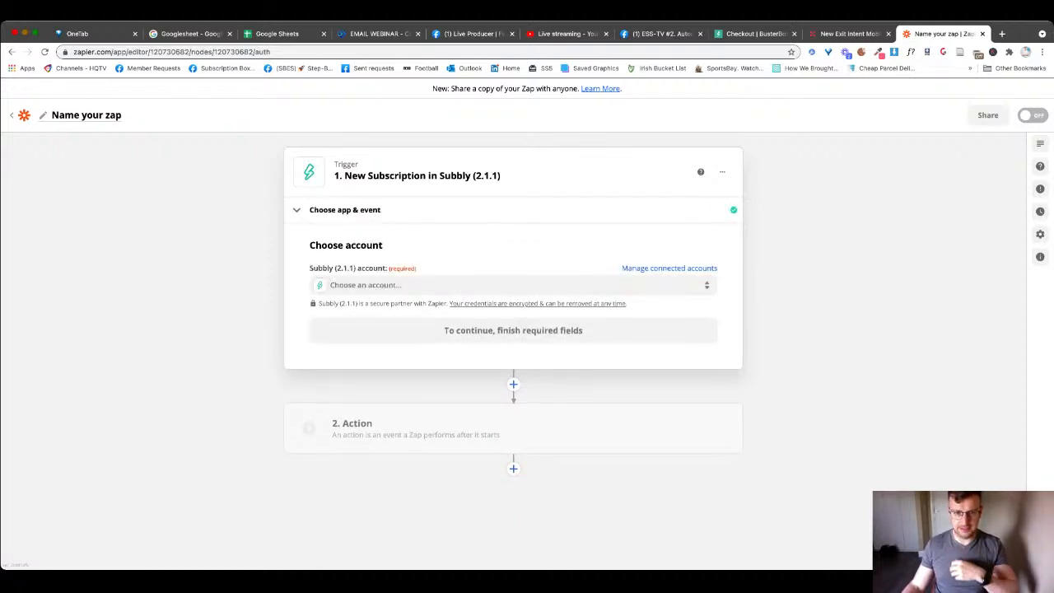
- Connect the BusterBox UK Subbly account, test the trigger for a sample subscription, and continue
{"action": "left_click", "coordinate": [513, 284]}
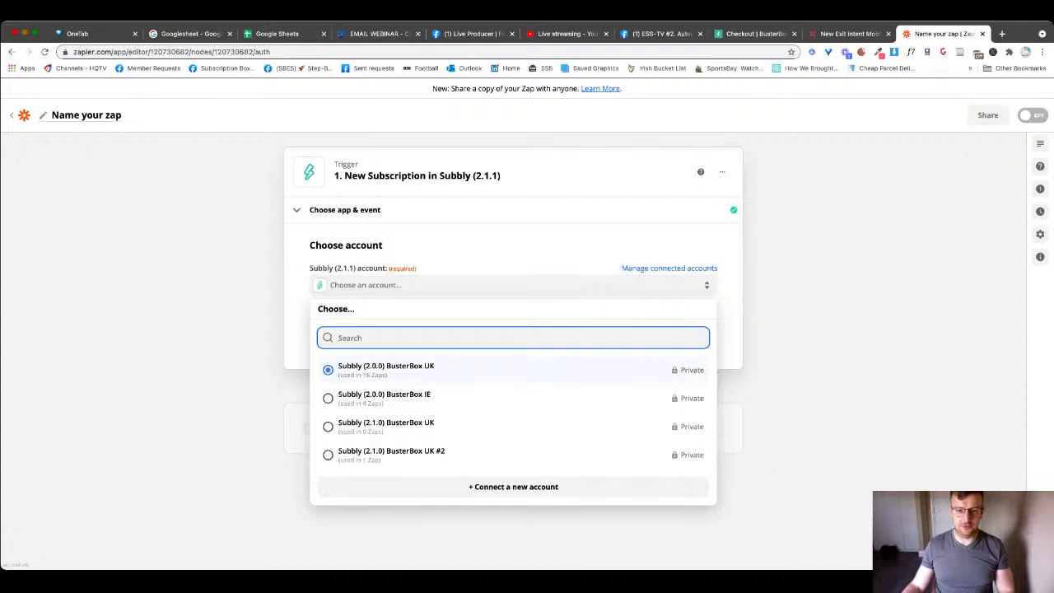
{"action": "left_click", "coordinate": [387, 369]}
{"action": "left_click", "coordinate": [513, 285]}
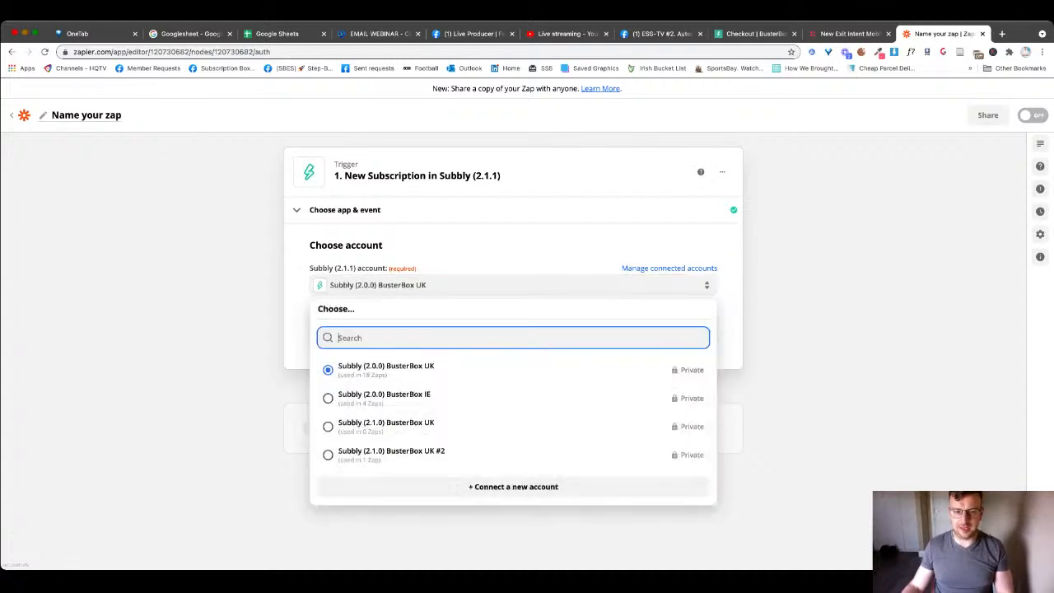
{"action": "left_click", "coordinate": [513, 330]}
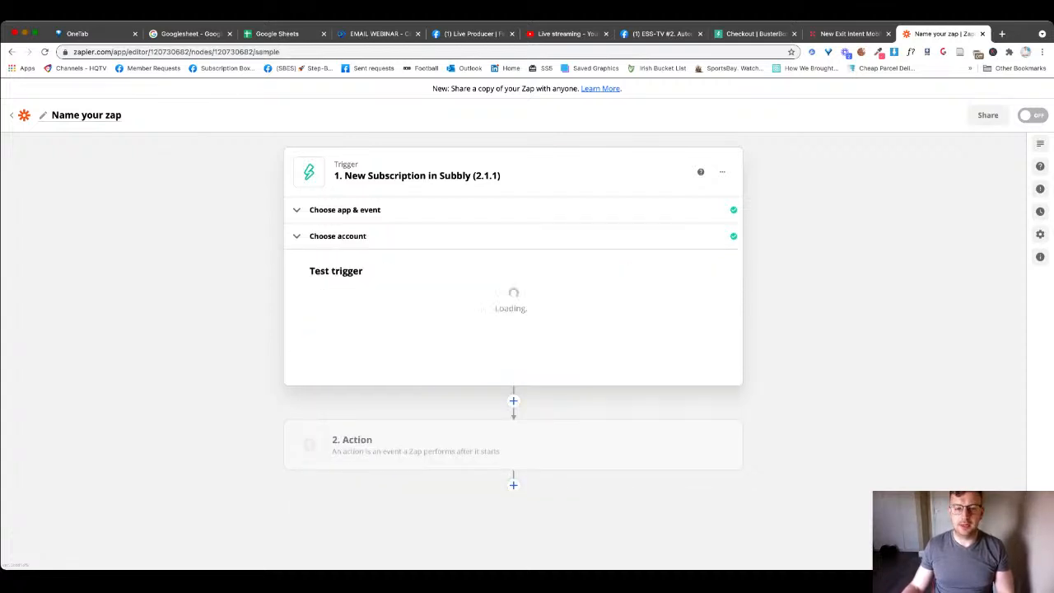
{"action": "left_click", "coordinate": [513, 424]}
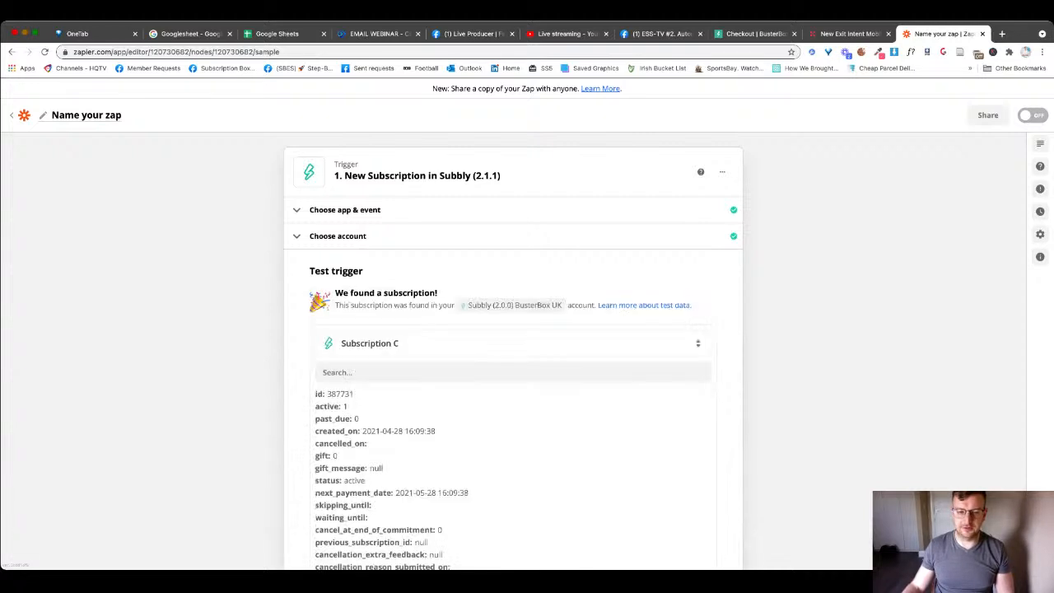
{"action": "scroll", "coordinate": [512, 470], "scroll_direction": "down", "scroll_amount": 5}
{"action": "scroll", "coordinate": [513, 469], "scroll_direction": "down", "scroll_amount": 10}
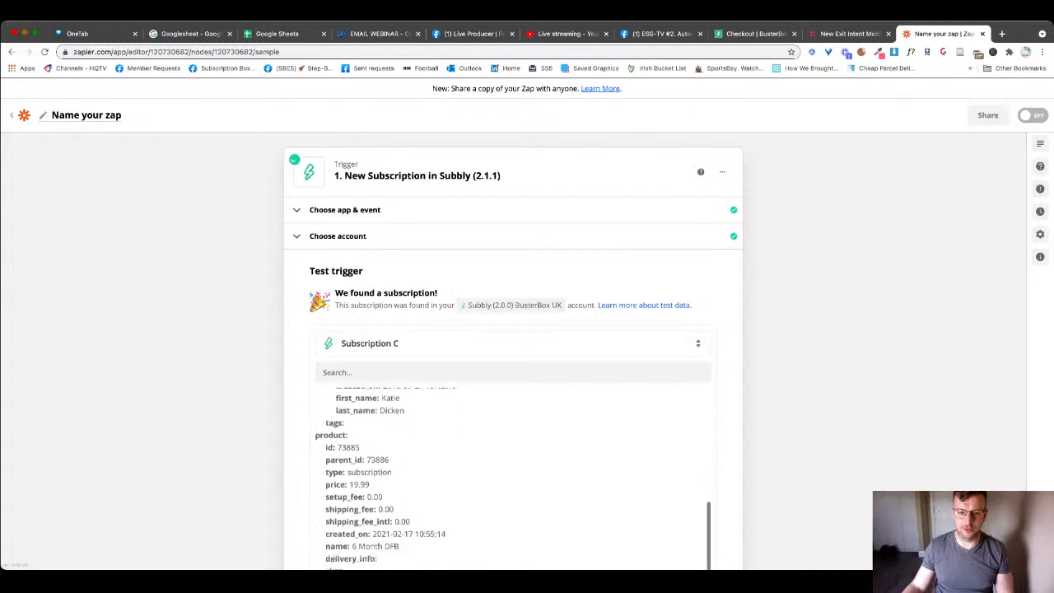
{"action": "left_click", "coordinate": [513, 414]}
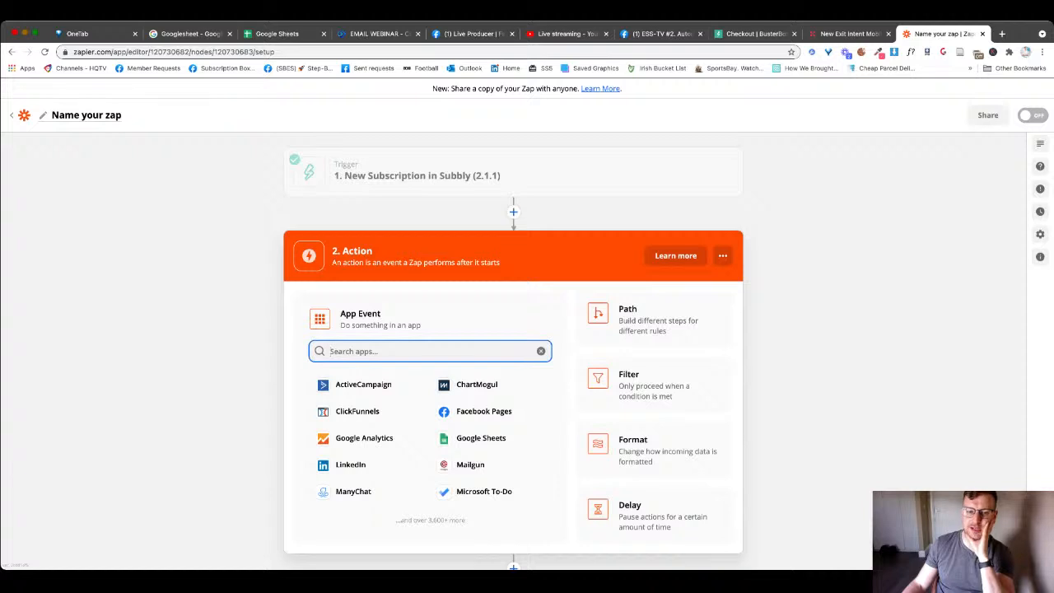
- Make the action ActiveCampaign Create/Update Contact using the connected ActiveCampaign account
{"action": "left_click", "coordinate": [363, 384]}
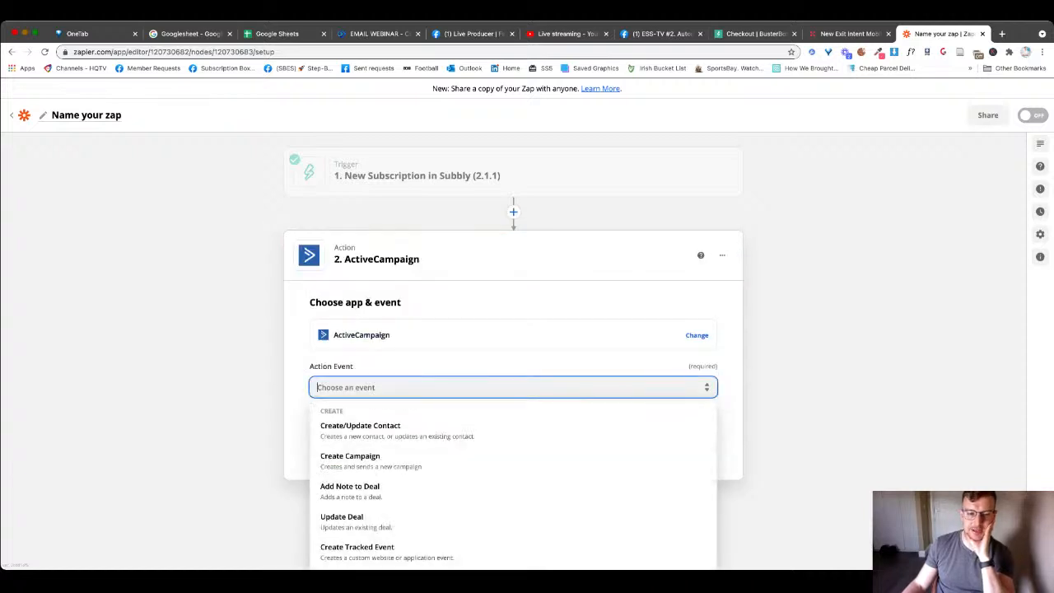
{"action": "left_click", "coordinate": [369, 431]}
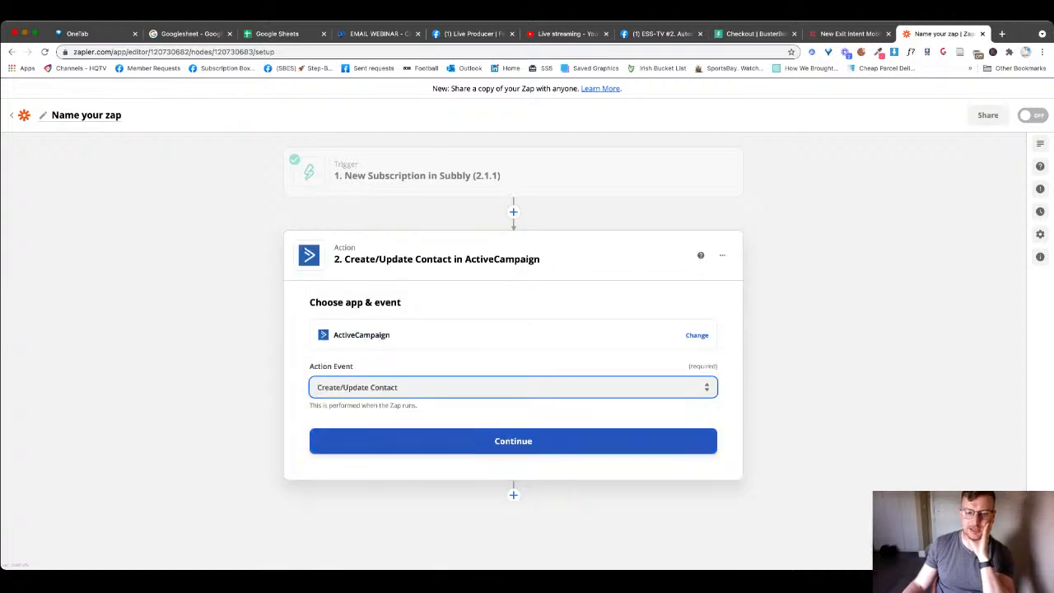
{"action": "left_click", "coordinate": [513, 441]}
{"action": "left_click", "coordinate": [512, 369]}
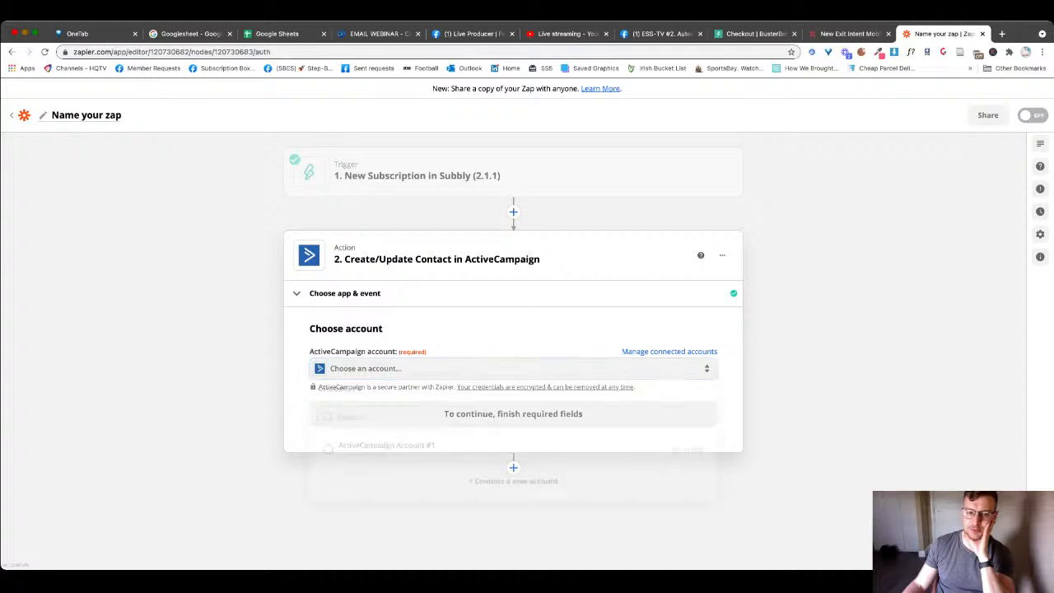
{"action": "left_click", "coordinate": [386, 453]}
{"action": "left_click", "coordinate": [513, 413]}
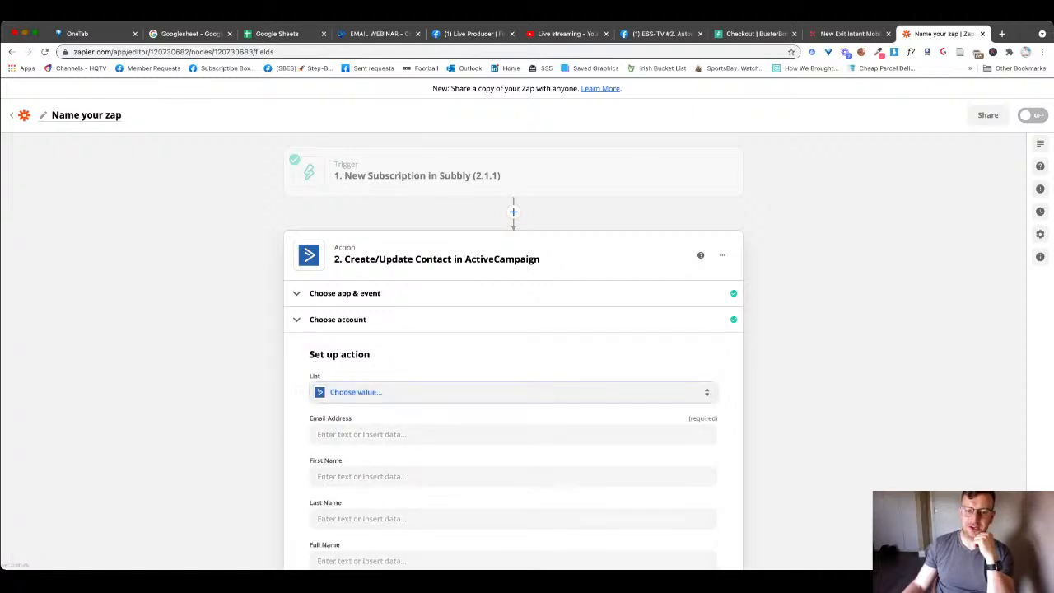
- Set the contact's list to Customers, then go back to the BusterBox sign-up page
{"action": "left_click", "coordinate": [513, 392]}
{"action": "type", "text": "cus"}
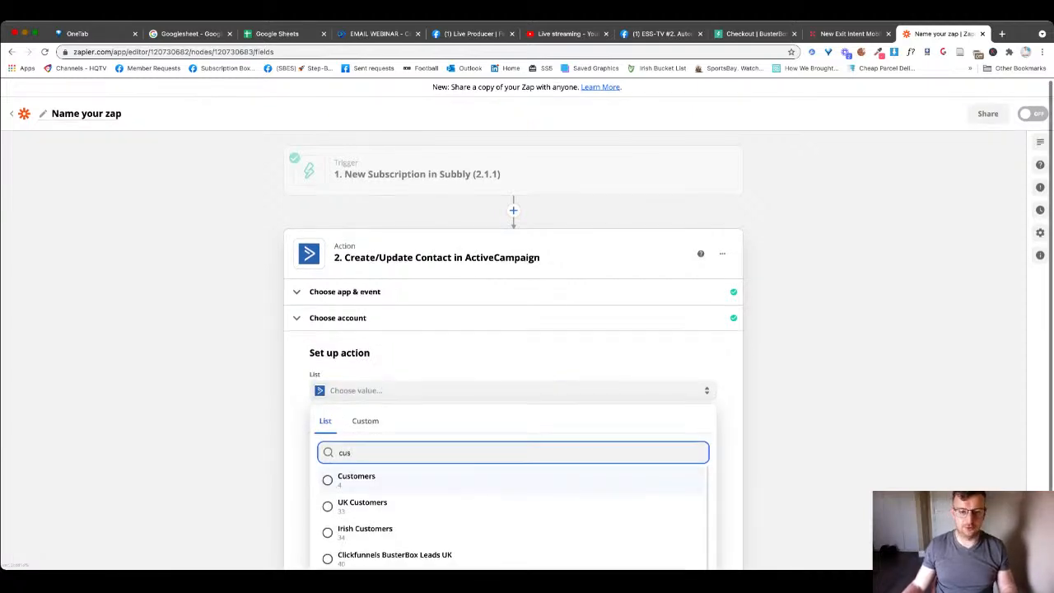
{"action": "key", "text": "Return"}
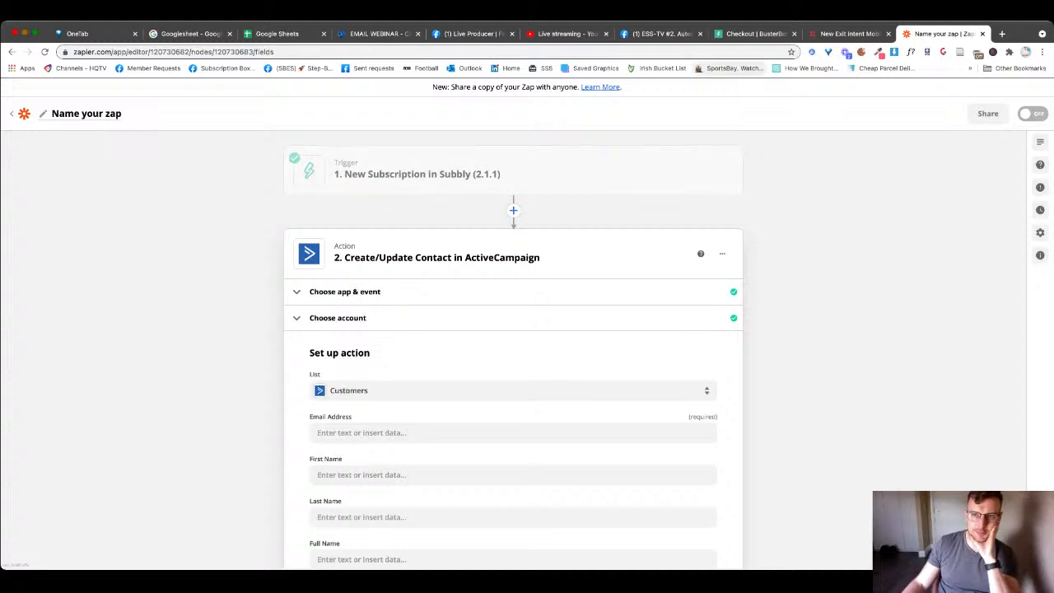
{"action": "left_click", "coordinate": [752, 34]}
{"action": "left_click", "coordinate": [11, 52]}
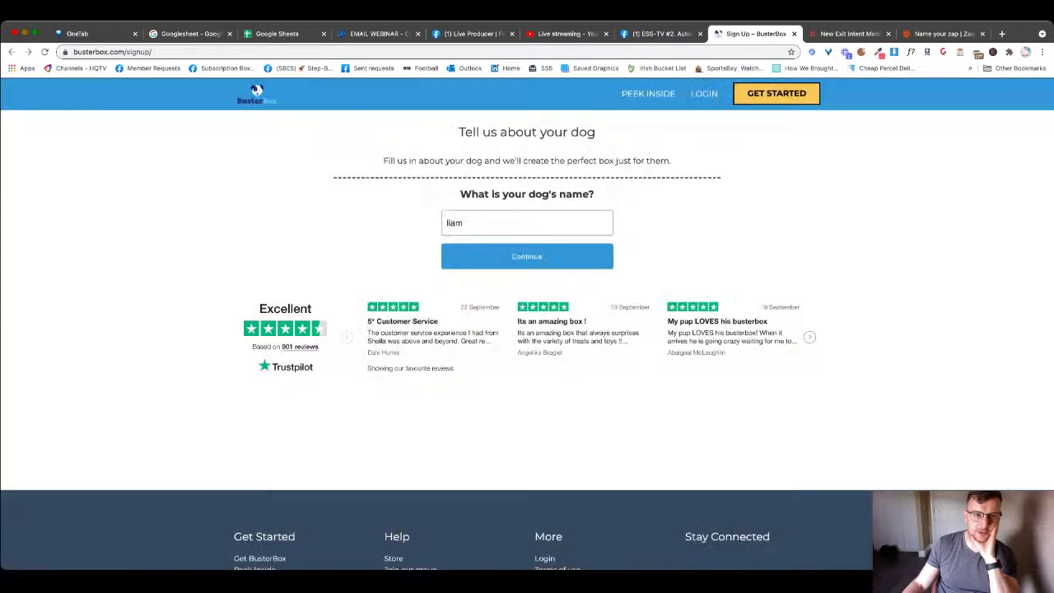
- Map the Subbly customer's email, first name and last name into the contact fields
{"action": "left_click", "coordinate": [12, 52]}
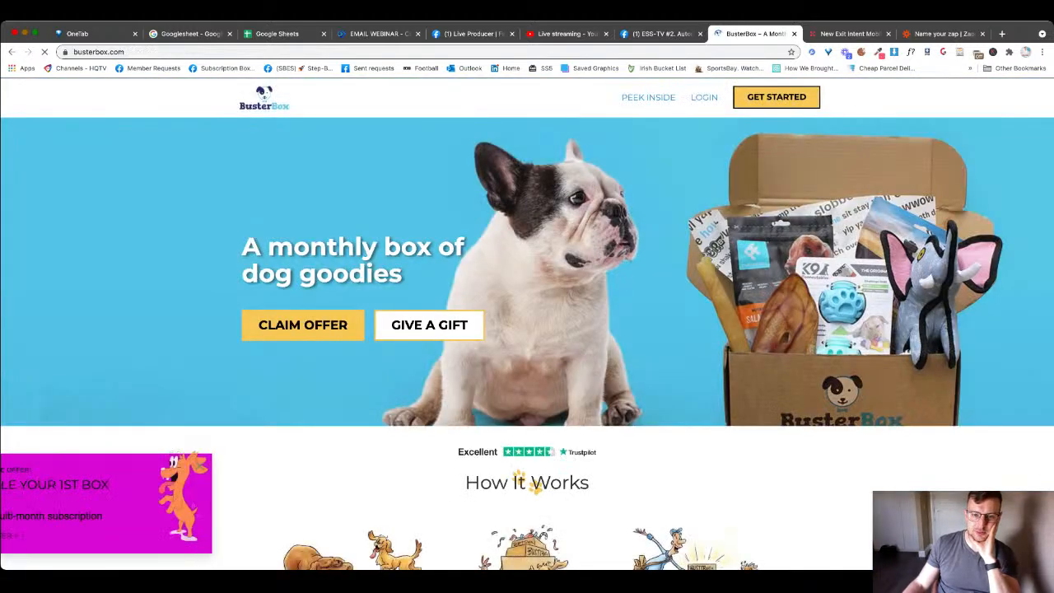
{"action": "left_click", "coordinate": [943, 33]}
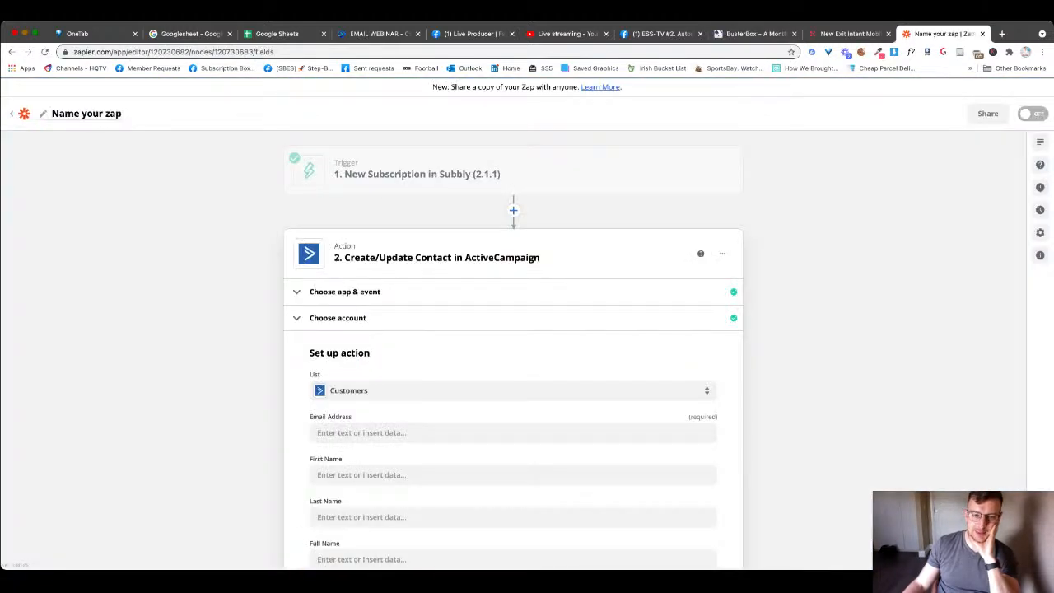
{"action": "scroll", "coordinate": [513, 349], "scroll_direction": "down", "scroll_amount": 1}
{"action": "scroll", "coordinate": [513, 349], "scroll_direction": "up", "scroll_amount": 1}
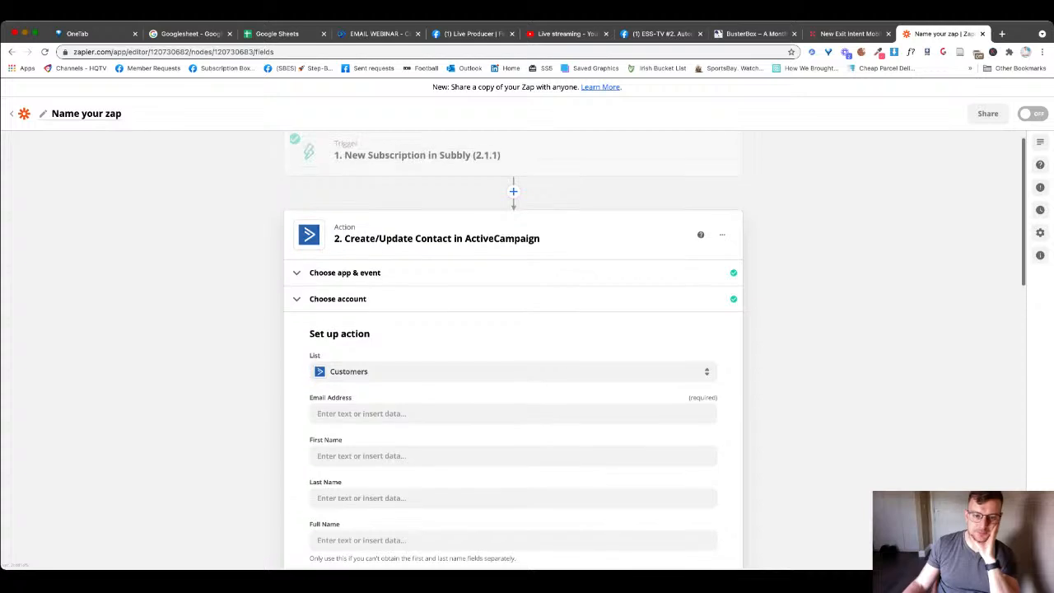
{"action": "scroll", "coordinate": [512, 349], "scroll_direction": "down", "scroll_amount": 1}
{"action": "scroll", "coordinate": [513, 349], "scroll_direction": "up", "scroll_amount": 1}
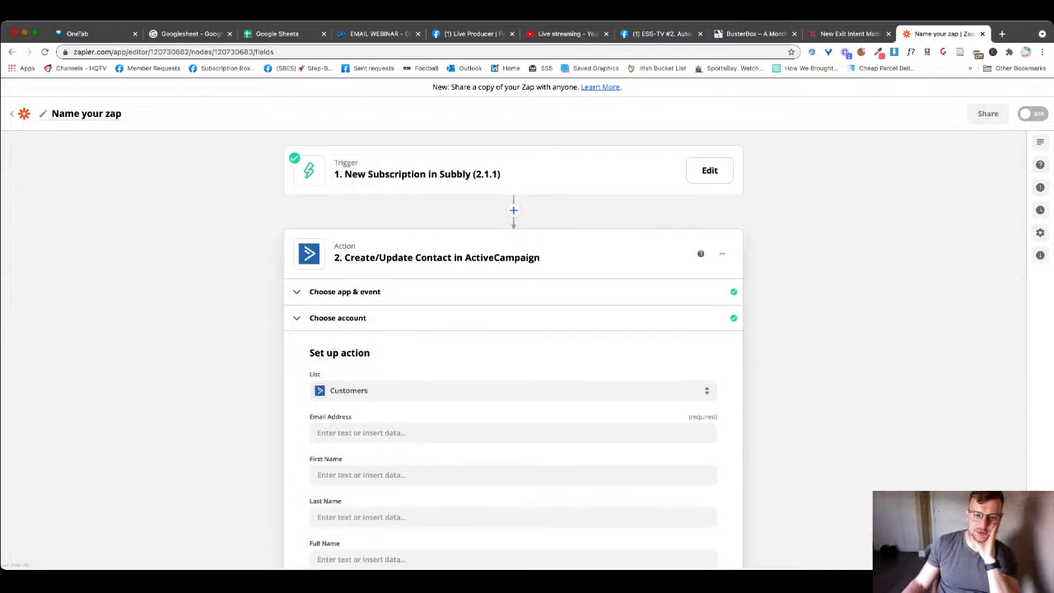
{"action": "scroll", "coordinate": [512, 349], "scroll_direction": "down", "scroll_amount": 1}
{"action": "left_click", "coordinate": [513, 400]}
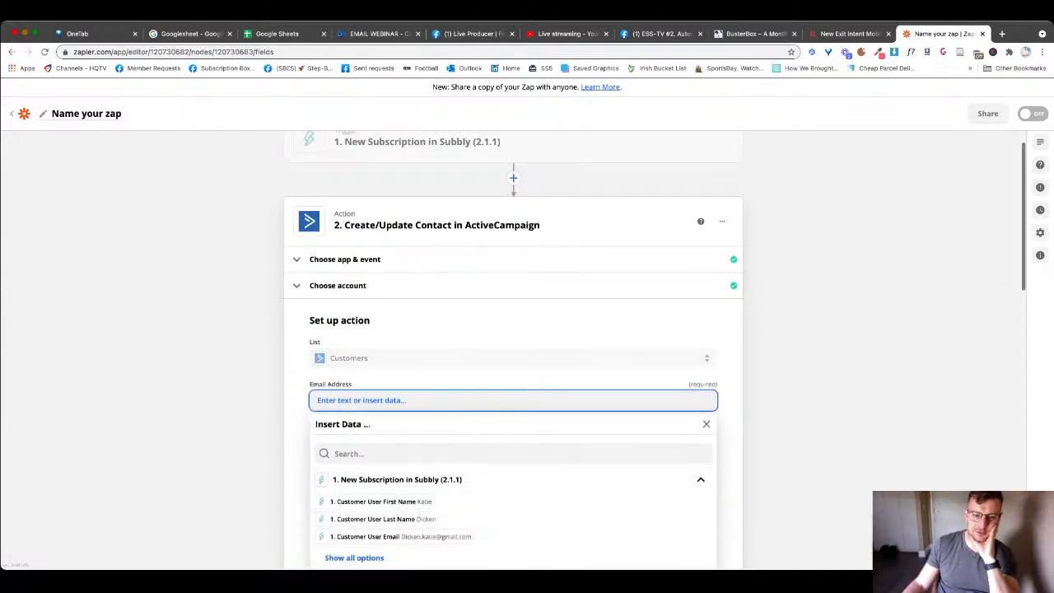
{"action": "left_click", "coordinate": [364, 536]}
{"action": "scroll", "coordinate": [364, 536], "scroll_direction": "down", "scroll_amount": 1}
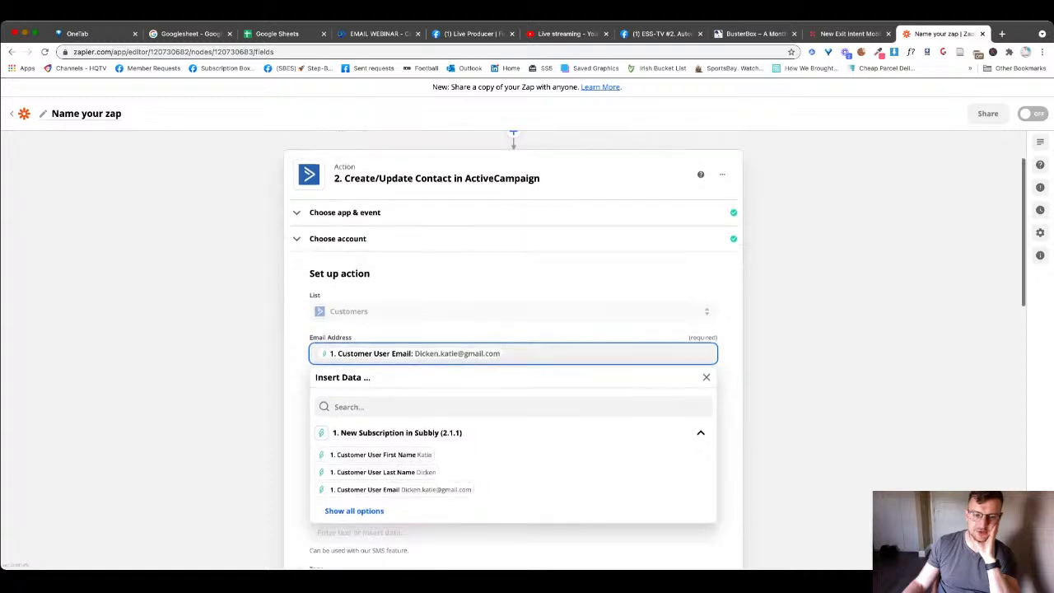
{"action": "left_click", "coordinate": [371, 395]}
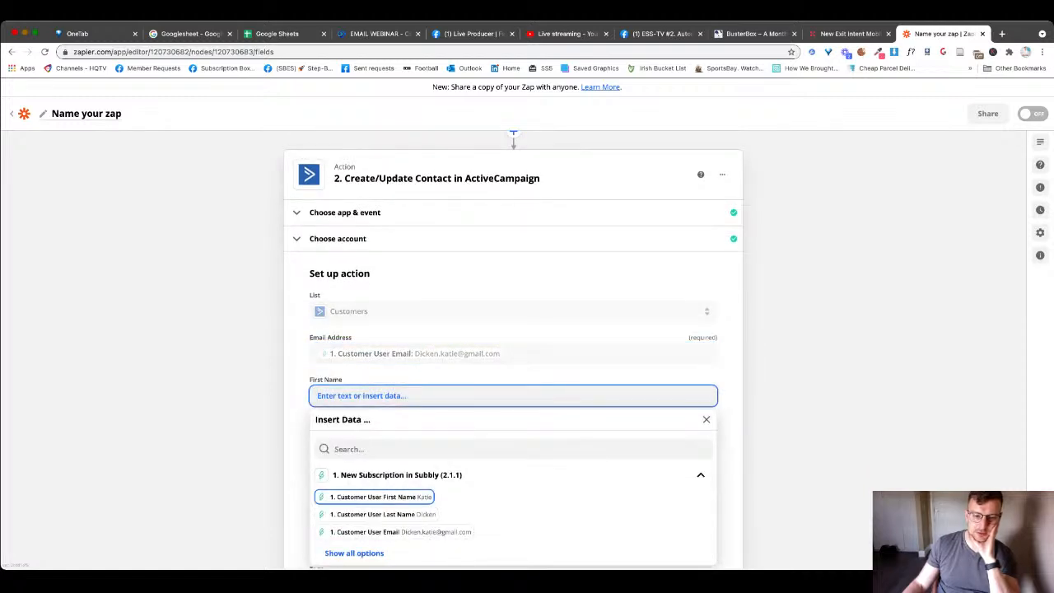
{"action": "left_click", "coordinate": [379, 497]}
{"action": "left_click", "coordinate": [370, 438]}
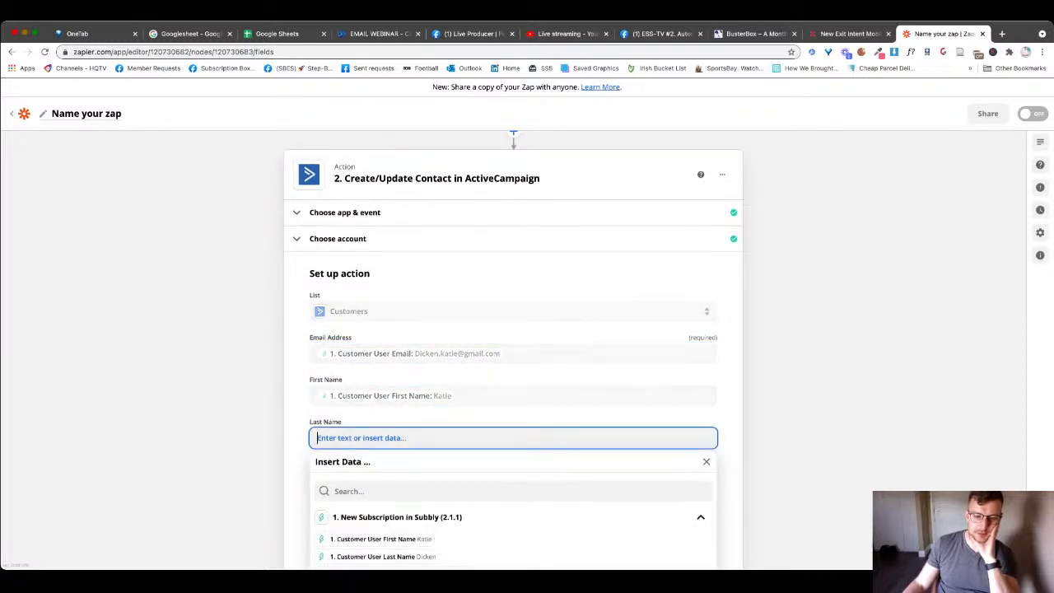
{"action": "left_click", "coordinate": [375, 556]}
- Save the mapping and send a test contact to ActiveCampaign
{"action": "scroll", "coordinate": [375, 535], "scroll_direction": "down", "scroll_amount": 4}
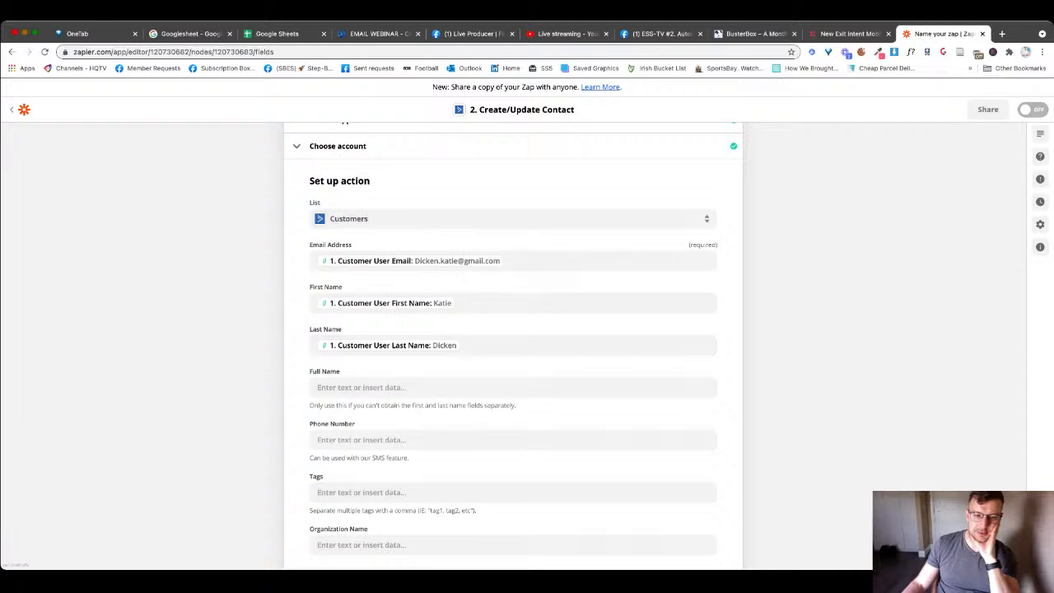
{"action": "scroll", "coordinate": [513, 345], "scroll_direction": "down", "scroll_amount": 10}
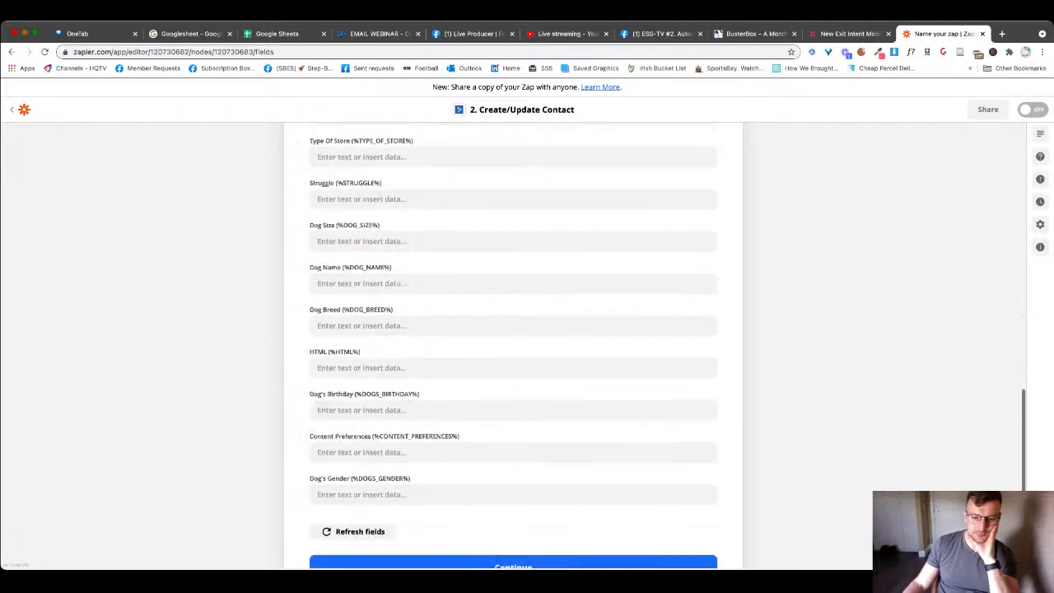
{"action": "left_click", "coordinate": [353, 461]}
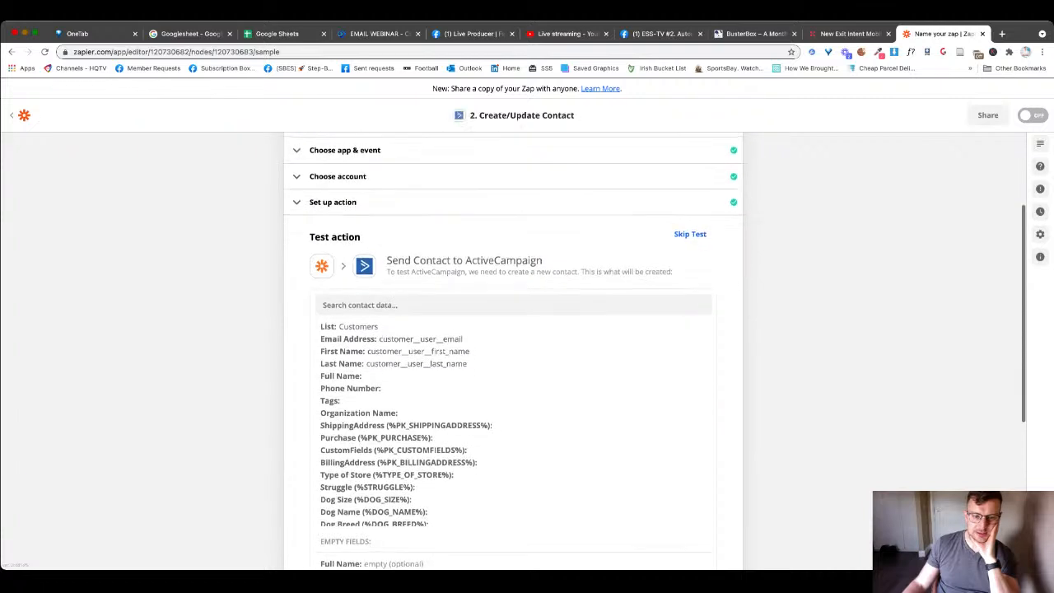
{"action": "scroll", "coordinate": [513, 428], "scroll_direction": "down", "scroll_amount": 5}
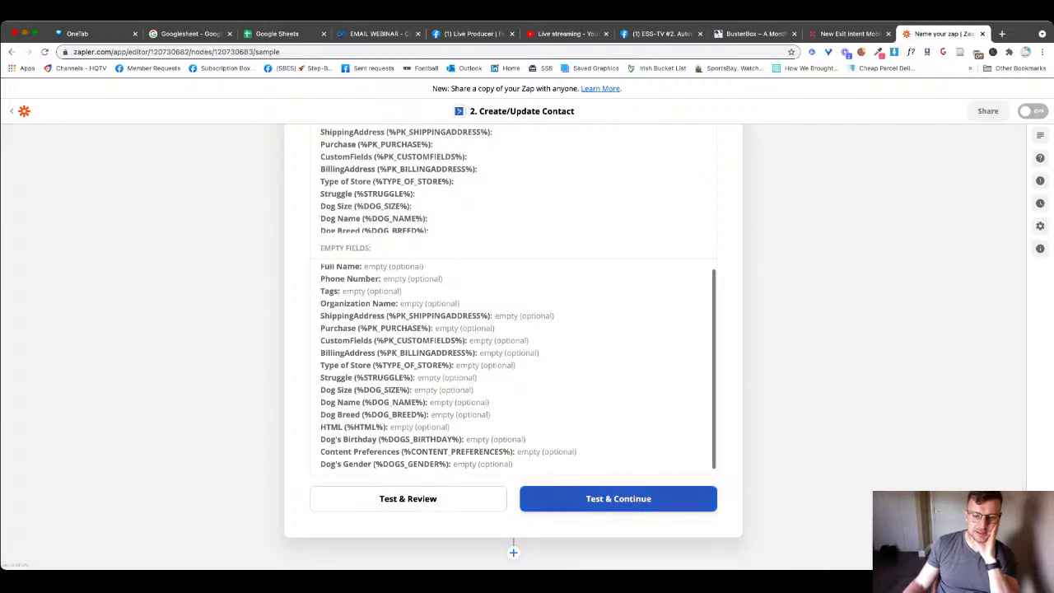
{"action": "left_click", "coordinate": [617, 498]}
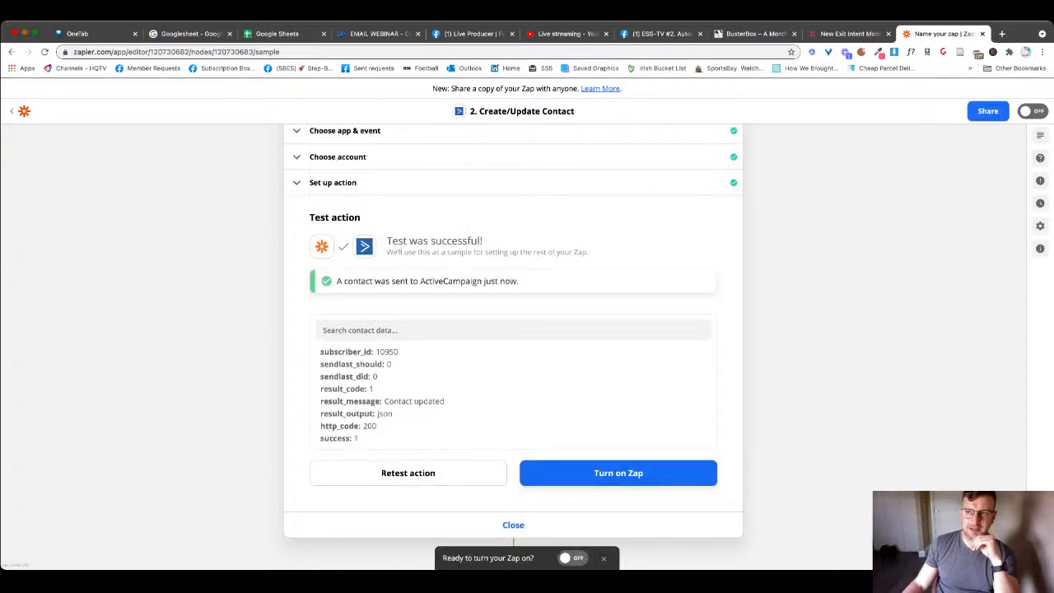
- Sign in to the BusterBox ActiveCampaign account at activecampaign.com in a new tab
{"action": "key", "text": "ctrl+t"}
{"action": "type", "text": "activecampaign.com"}
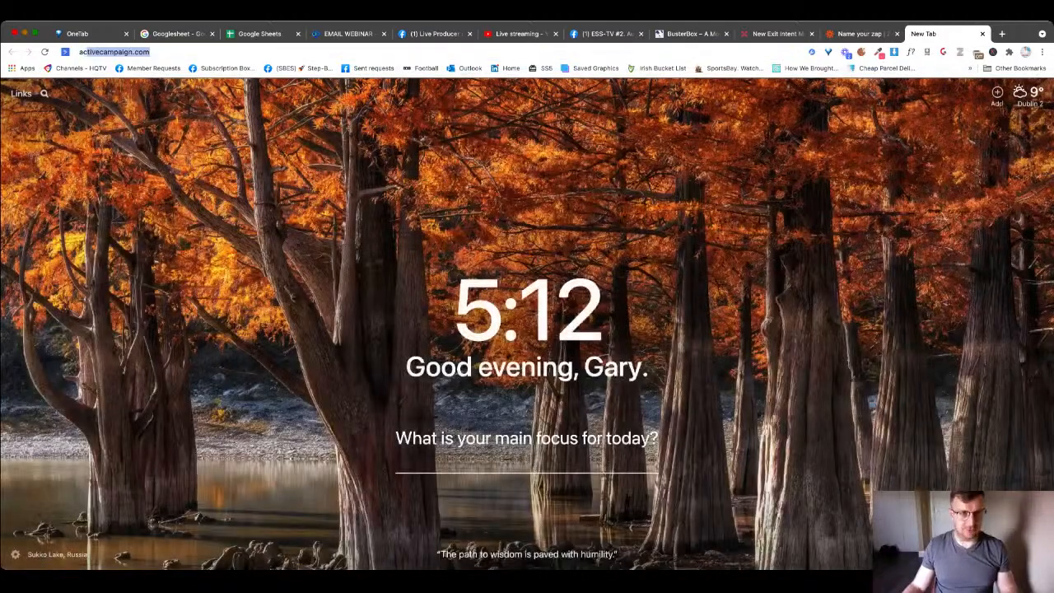
{"action": "key", "text": "Return"}
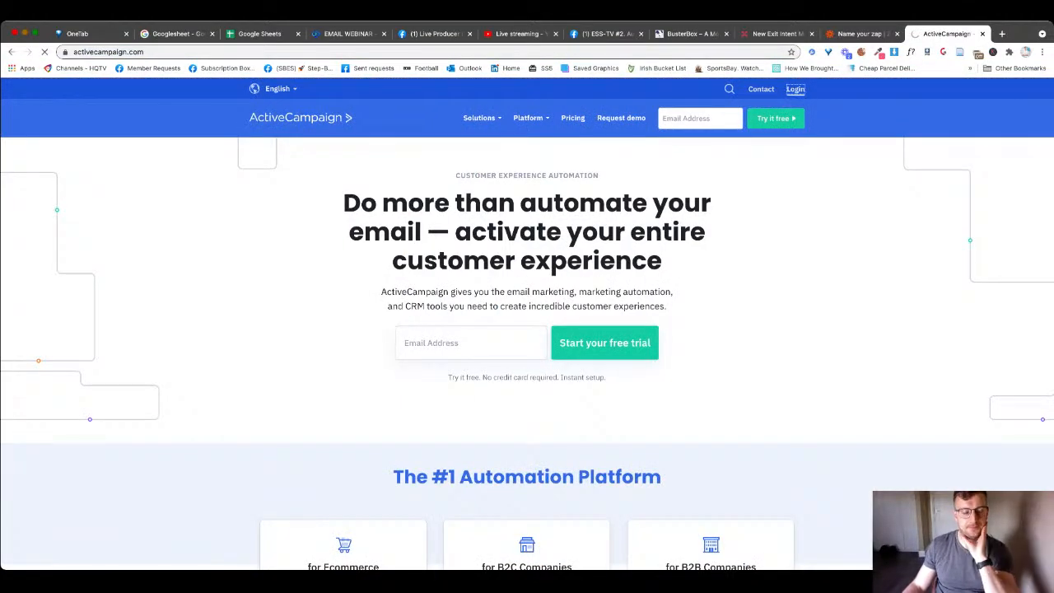
{"action": "left_click", "coordinate": [795, 89]}
{"action": "left_click", "coordinate": [403, 299]}
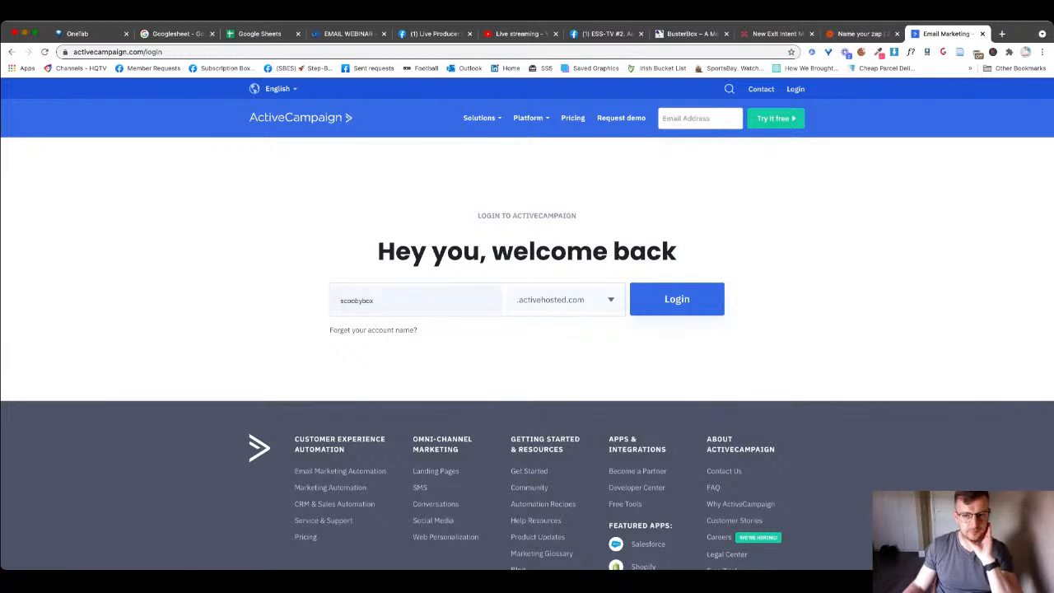
{"action": "left_click", "coordinate": [387, 331]}
{"action": "left_click", "coordinate": [676, 299]}
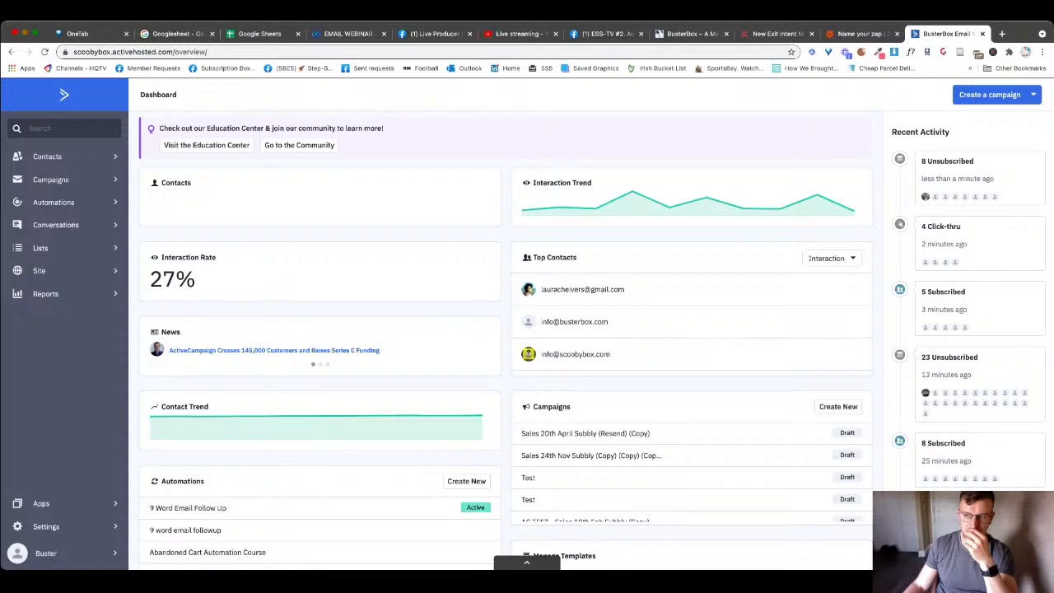
- Open the test contact's record from Top Contacts, then return to the Zapier tab
{"action": "left_click", "coordinate": [582, 290]}
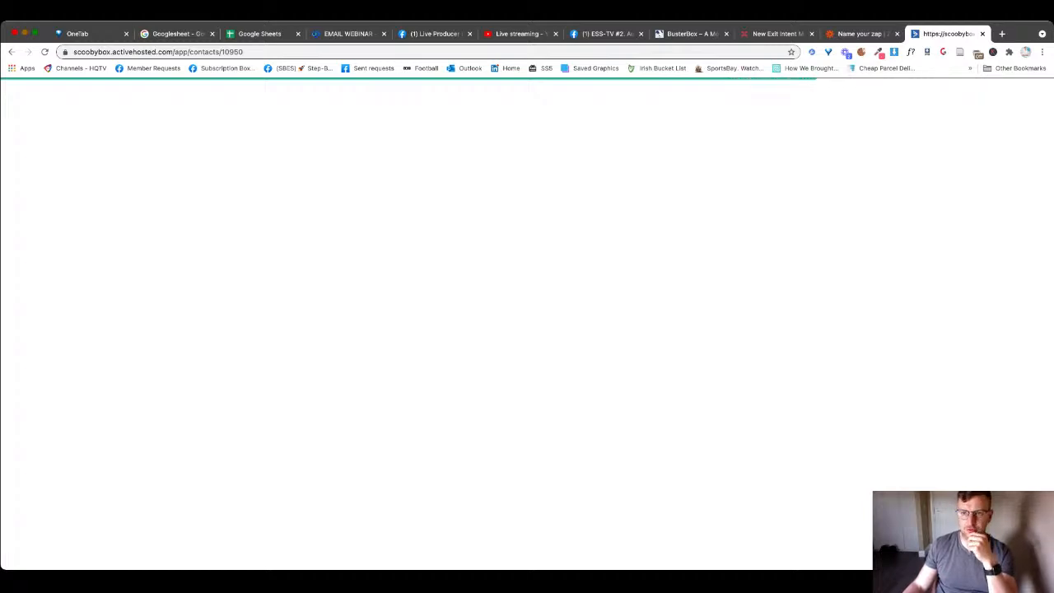
{"action": "key", "text": "ctrl+shift+Tab"}
{"action": "key", "text": "ctrl+shift+Tab"}
{"action": "key", "text": "ctrl+Tab"}
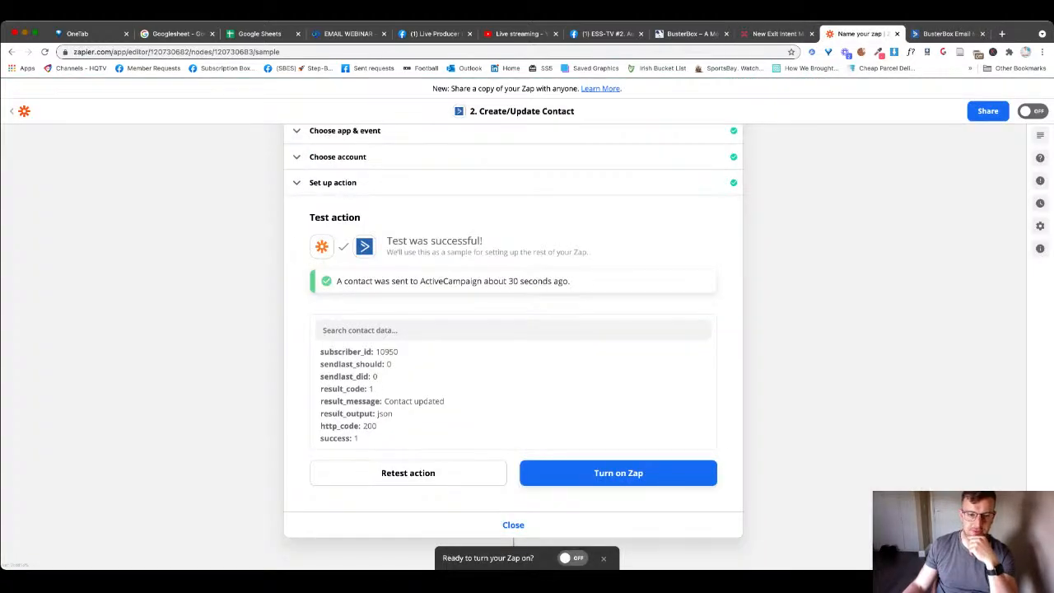
- Copy the customer email from the Subbly trigger's sample data and go back to ActiveCampaign
{"action": "scroll", "coordinate": [513, 330], "scroll_direction": "down", "scroll_amount": 1}
{"action": "scroll", "coordinate": [513, 330], "scroll_direction": "up", "scroll_amount": 4}
{"action": "left_click", "coordinate": [444, 166]}
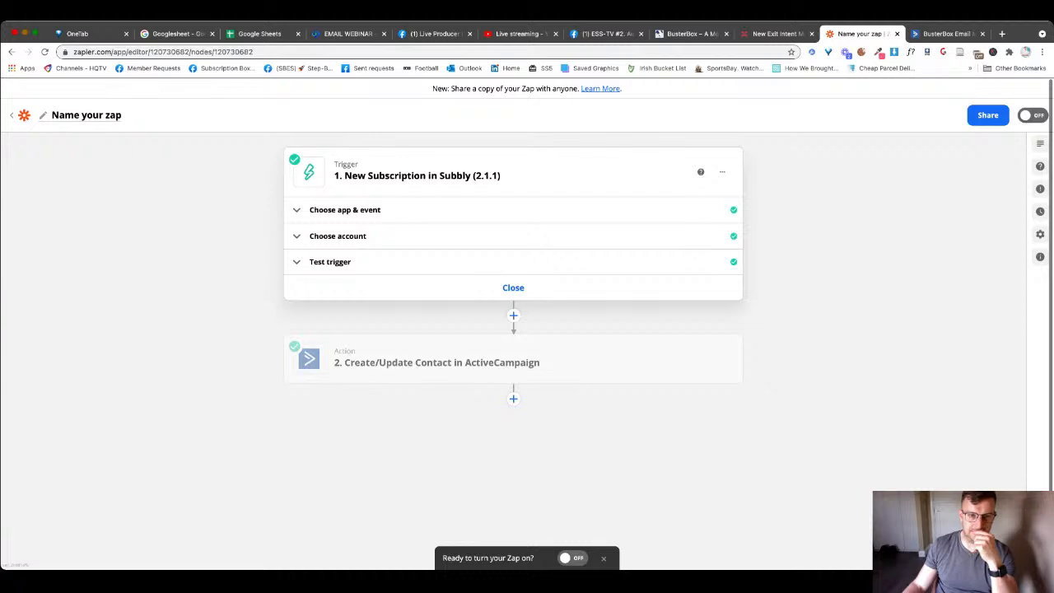
{"action": "left_click", "coordinate": [331, 261]}
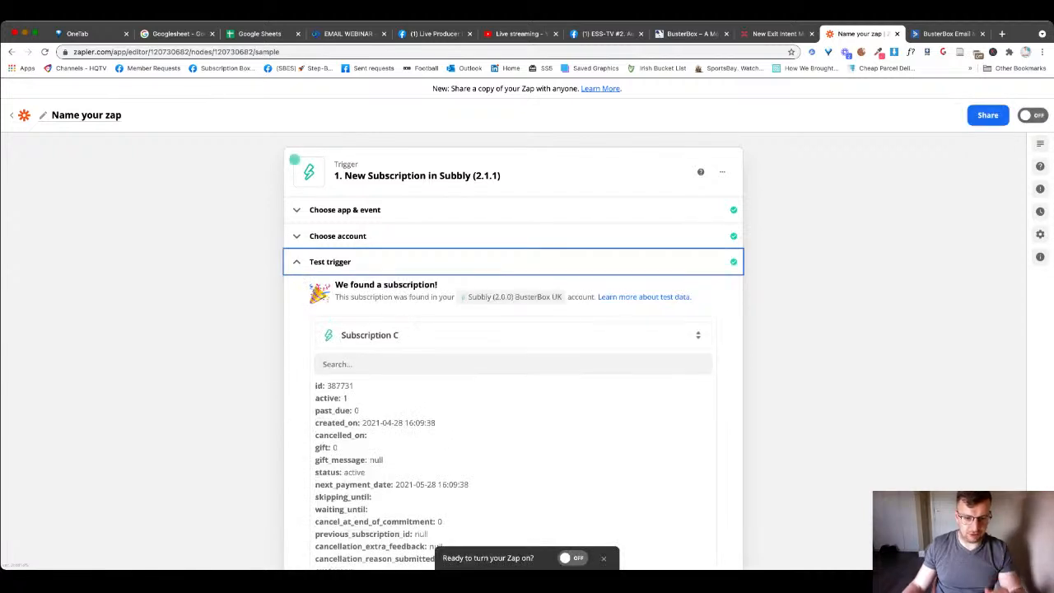
{"action": "scroll", "coordinate": [511, 461], "scroll_direction": "down", "scroll_amount": 5}
{"action": "left_click_drag", "start_coordinate": [450, 486], "coordinate": [362, 485]}
{"action": "key", "text": "super+c"}
{"action": "key", "text": "ctrl+Tab"}
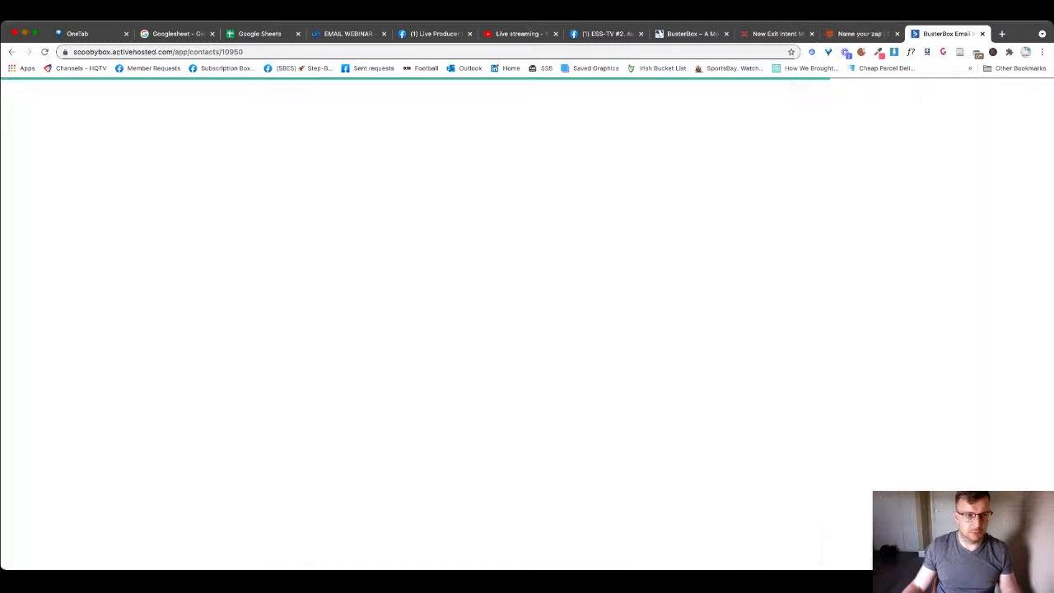
- Paste the email into contact search, then check Recent Activities for the Customers-list unsubscribe
{"action": "left_click", "coordinate": [30, 128]}
{"action": "key", "text": "super+v"}
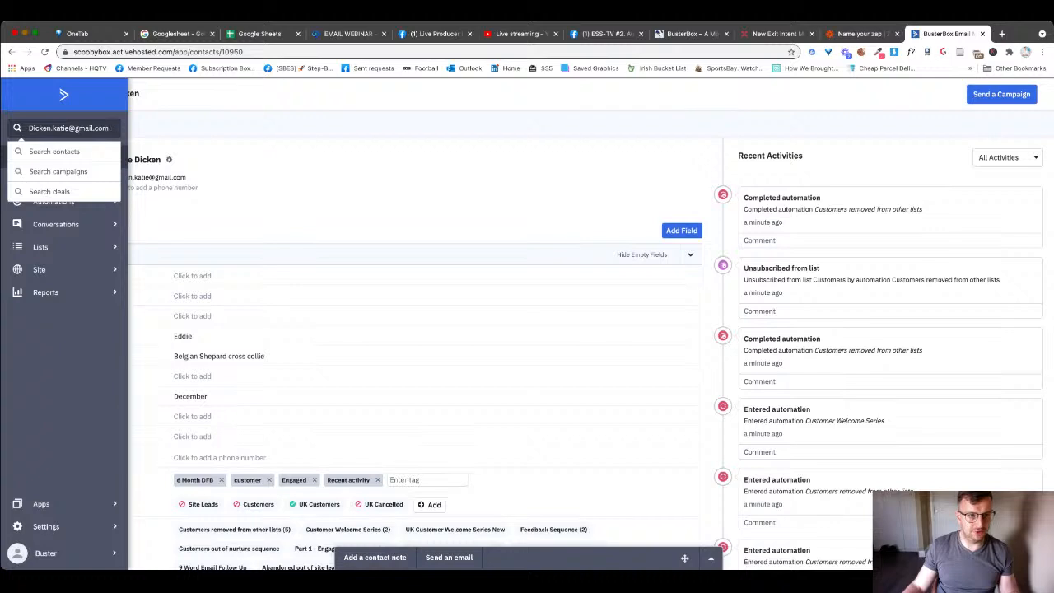
{"action": "double_click", "coordinate": [103, 128]}
{"action": "left_click", "coordinate": [113, 129]}
{"action": "scroll", "coordinate": [254, 453], "scroll_direction": "down", "scroll_amount": 1}
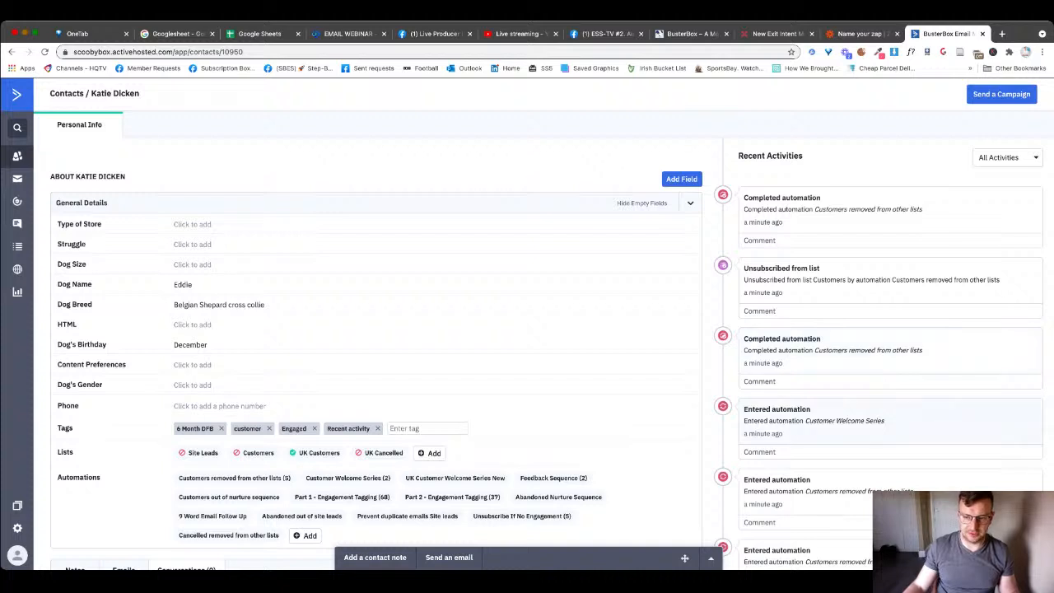
{"action": "scroll", "coordinate": [878, 370], "scroll_direction": "down", "scroll_amount": 5}
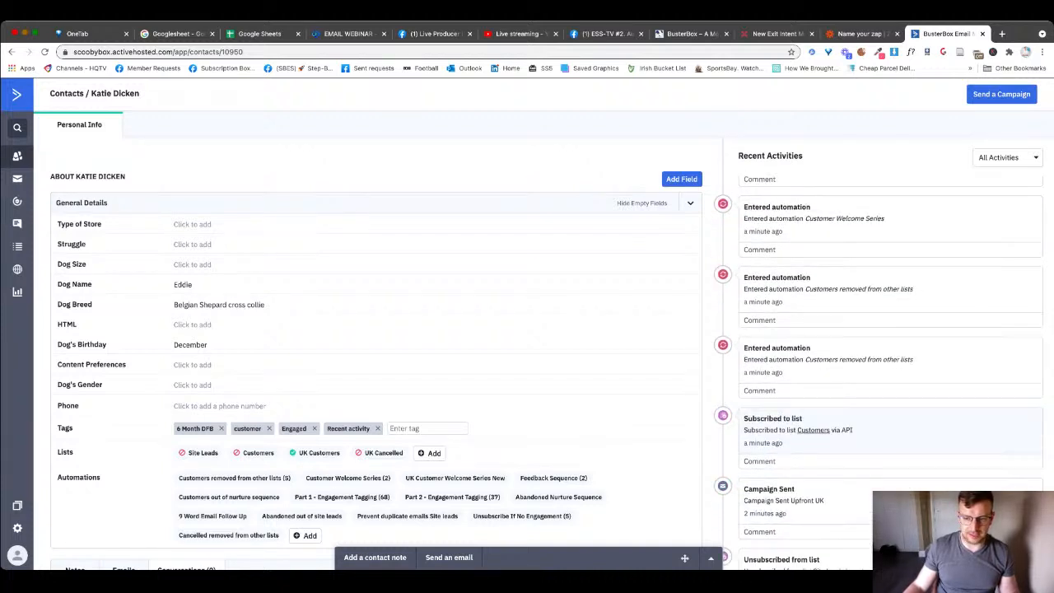
{"action": "scroll", "coordinate": [878, 370], "scroll_direction": "up", "scroll_amount": 5}
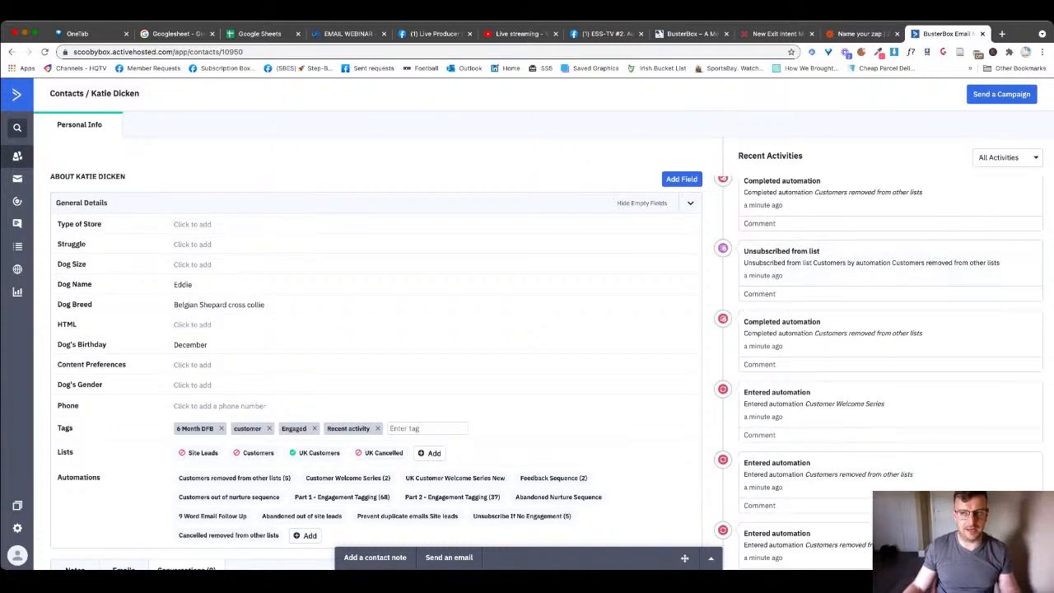
{"action": "scroll", "coordinate": [376, 354], "scroll_direction": "up", "scroll_amount": 2}
{"action": "scroll", "coordinate": [878, 354], "scroll_direction": "up", "scroll_amount": 1}
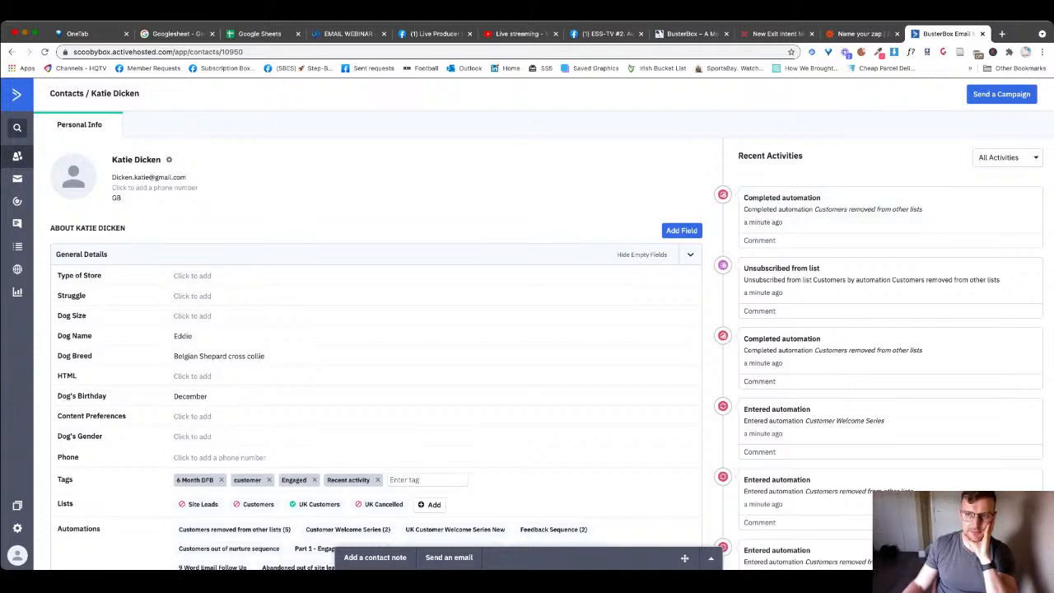
- Switch between the open browser tabs, ending on the BusterBox homepage
{"action": "left_click", "coordinate": [691, 34]}
{"action": "left_click", "coordinate": [862, 34]}
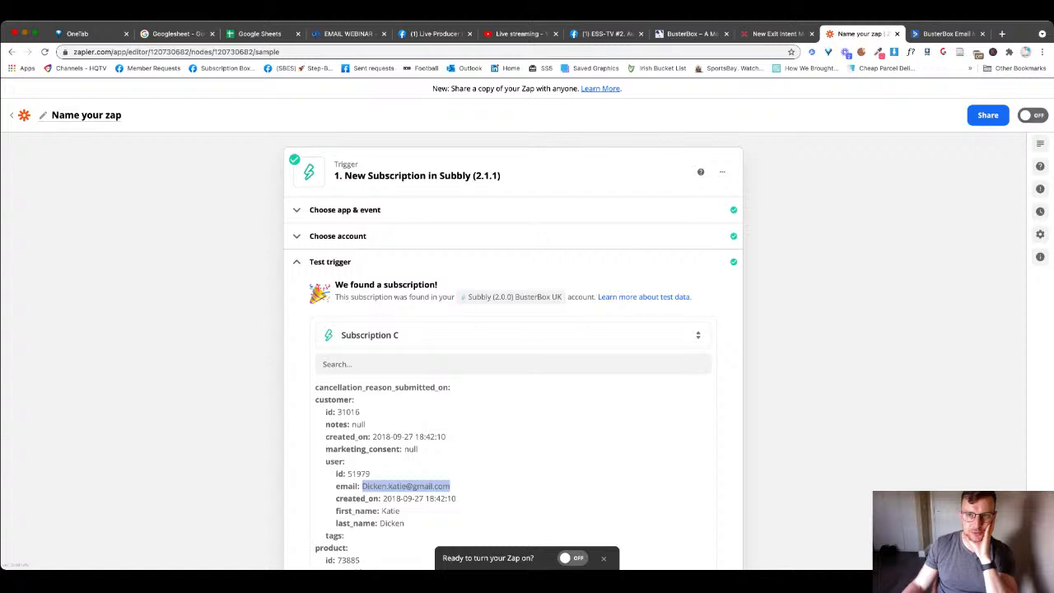
{"action": "left_click", "coordinate": [691, 33]}
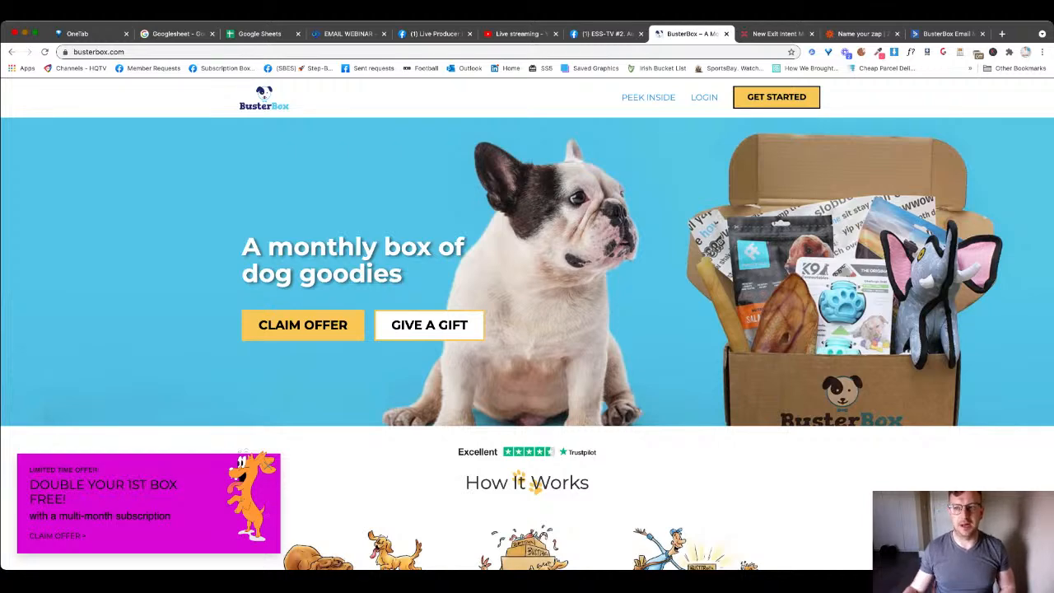
{"action": "left_click", "coordinate": [947, 34]}
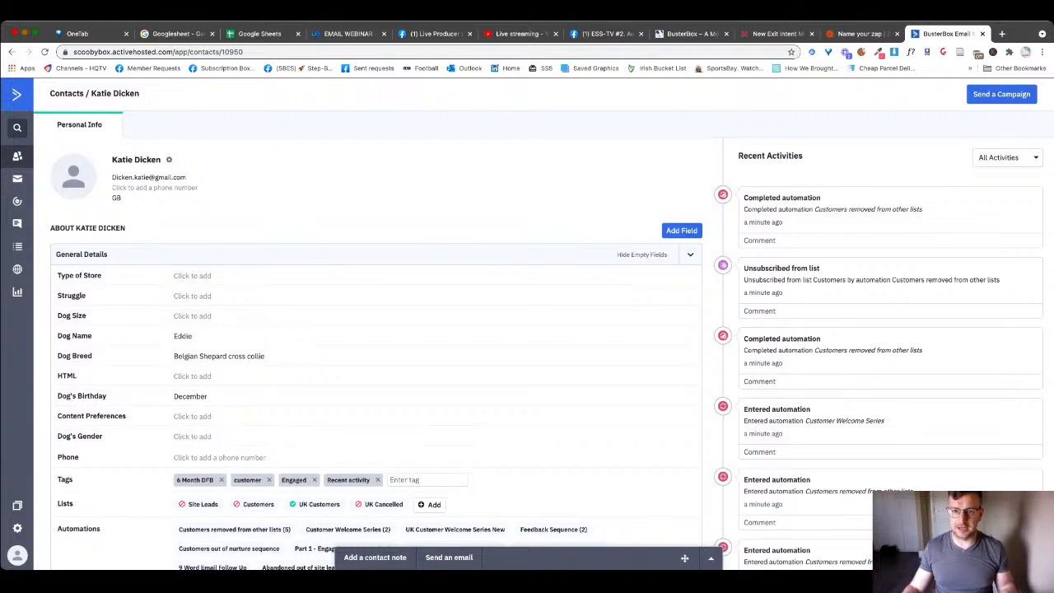
{"action": "left_click", "coordinate": [690, 34]}
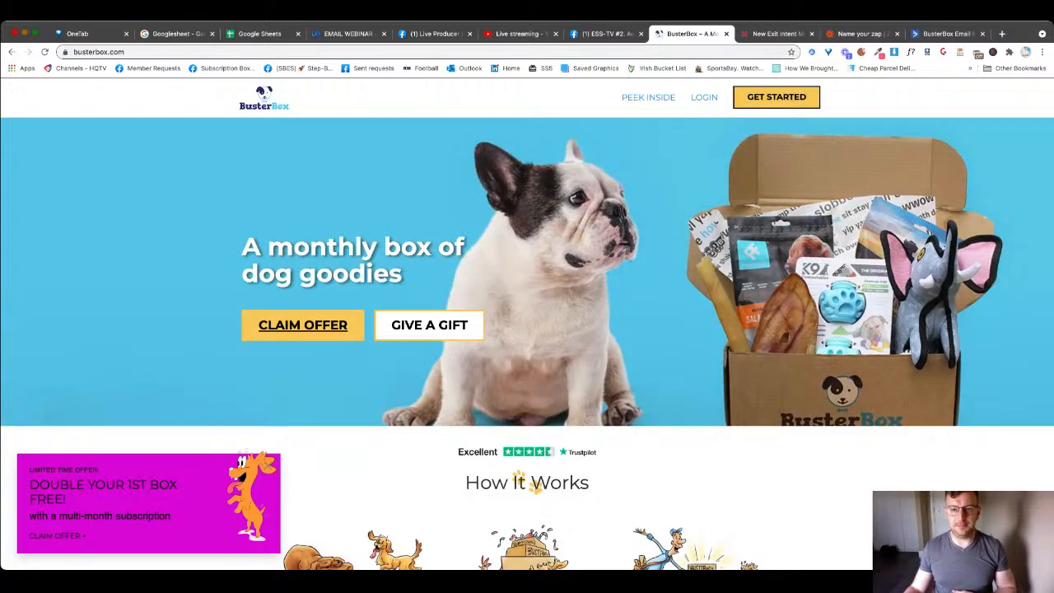
- Claim the offer for a Big & Burly dog named liam, entering an email and declining the toy
{"action": "left_click", "coordinate": [303, 325]}
{"action": "left_click", "coordinate": [491, 333]}
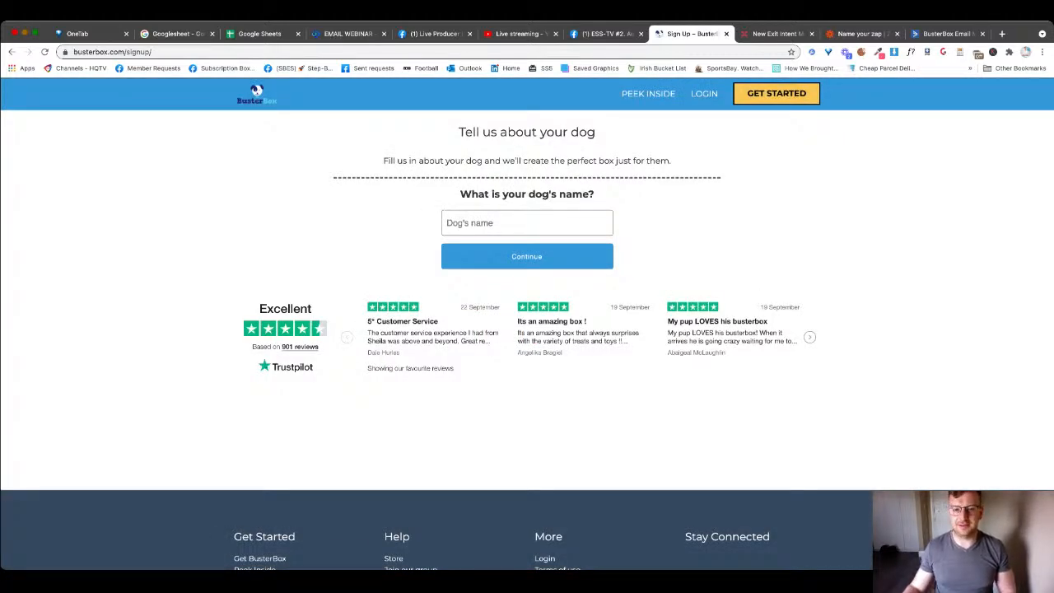
{"action": "type", "text": "liam"}
{"action": "key", "text": "Return"}
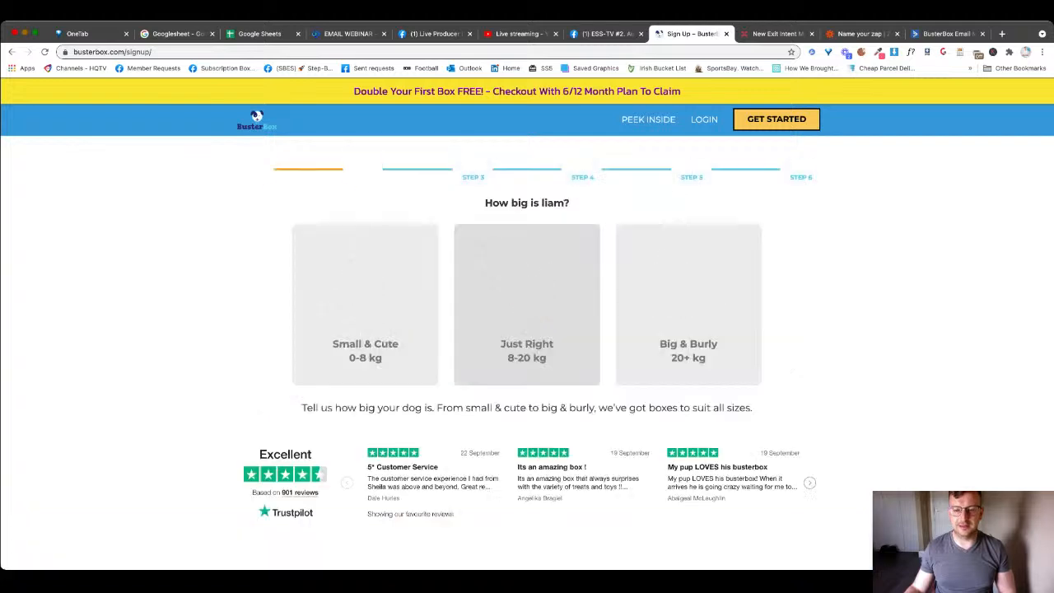
{"action": "left_click", "coordinate": [688, 304]}
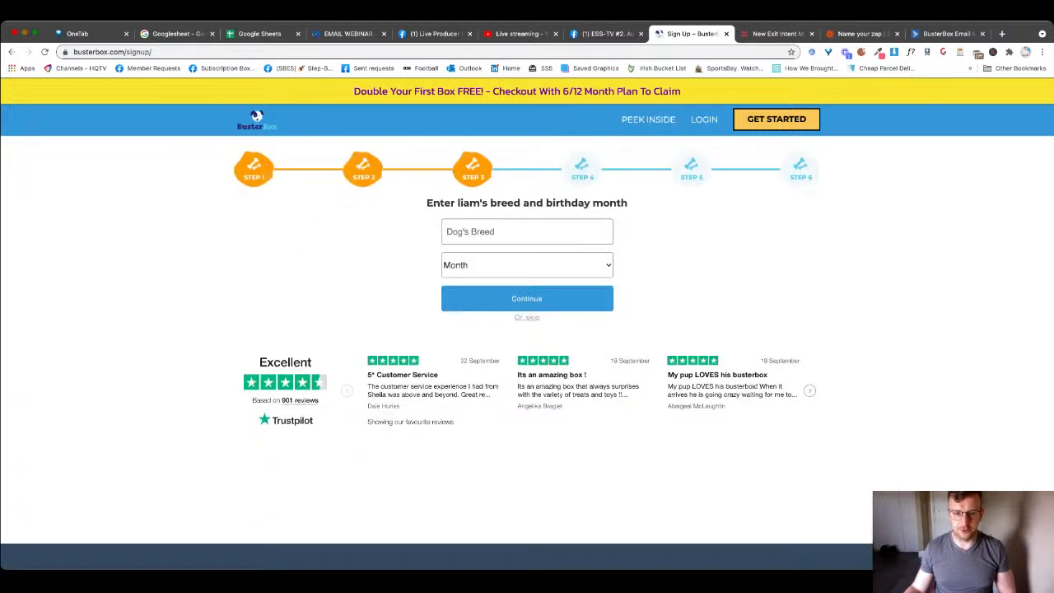
{"action": "key", "text": "Return"}
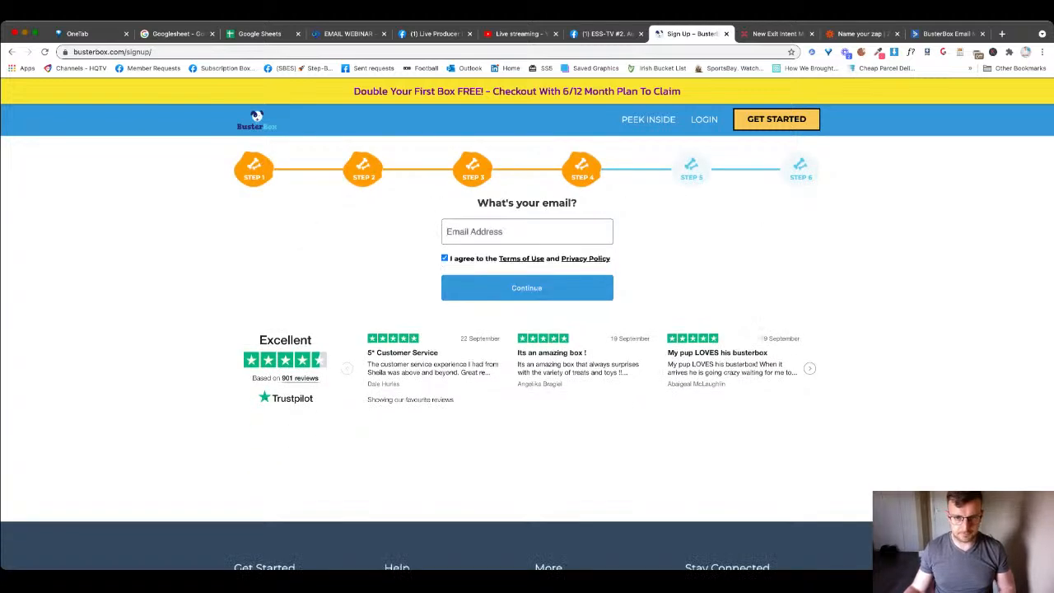
{"action": "type", "text": "fake@fake.ie"}
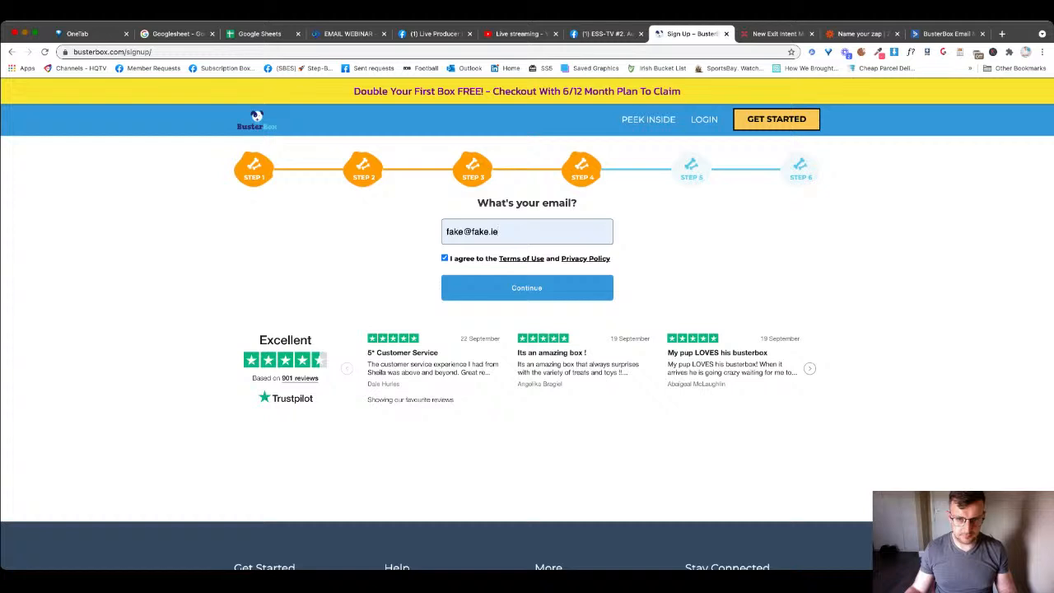
{"action": "key", "text": "Return"}
{"action": "left_click", "coordinate": [696, 286]}
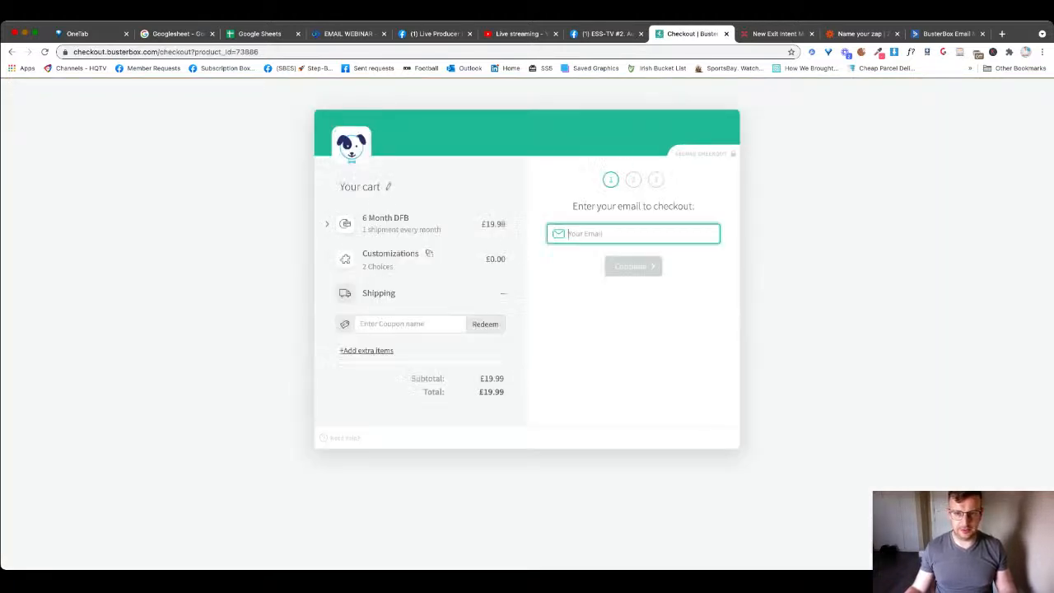
- Create the checkout account with the autofilled email, first and last names, and a password
{"action": "key", "text": "Down"}
{"action": "key", "text": "Down"}
{"action": "key", "text": "Down"}
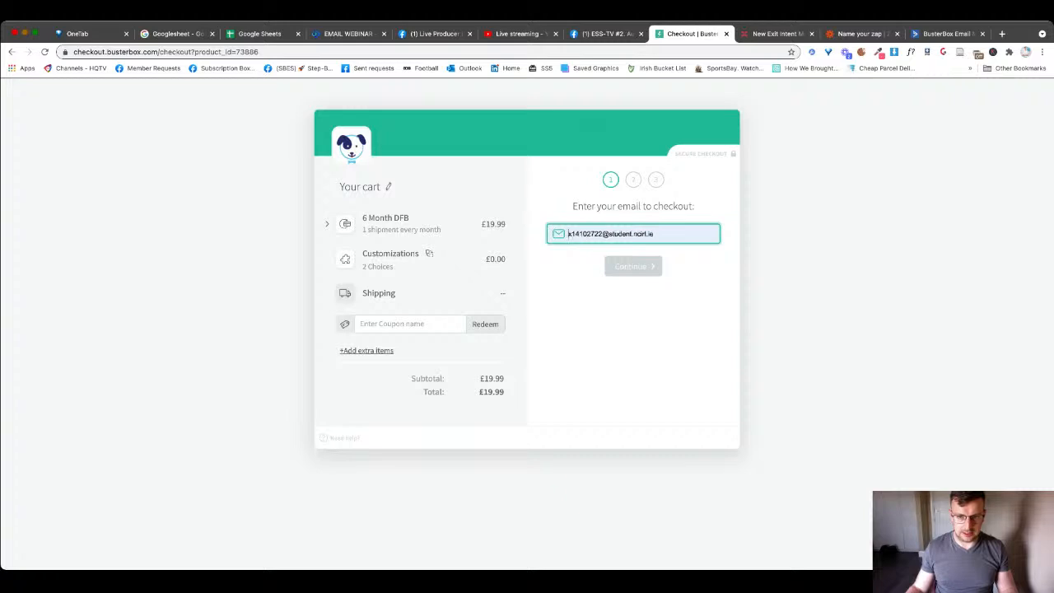
{"action": "key", "text": "Return"}
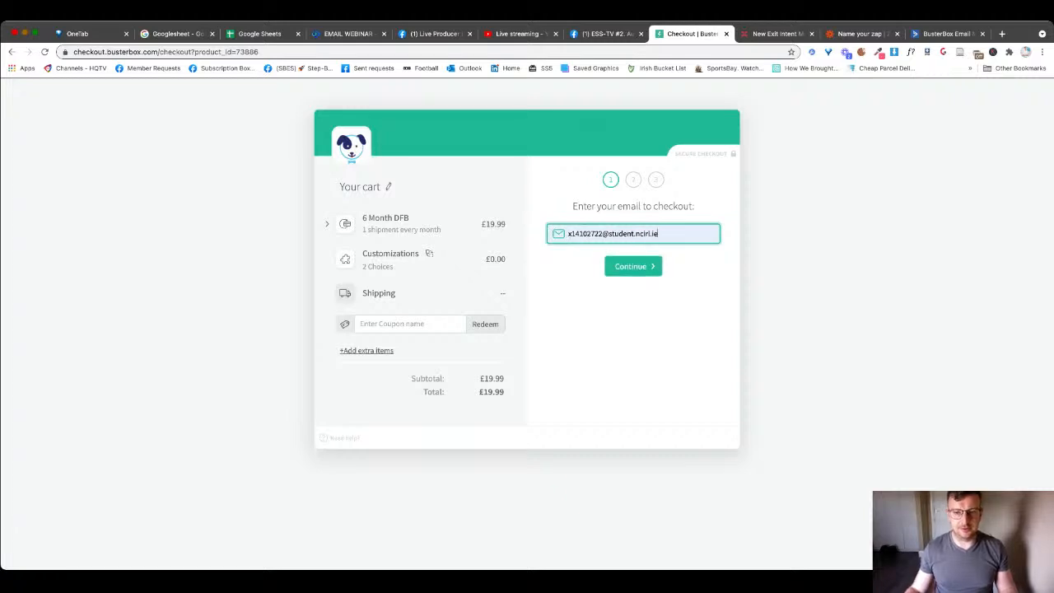
{"action": "key", "text": "Return"}
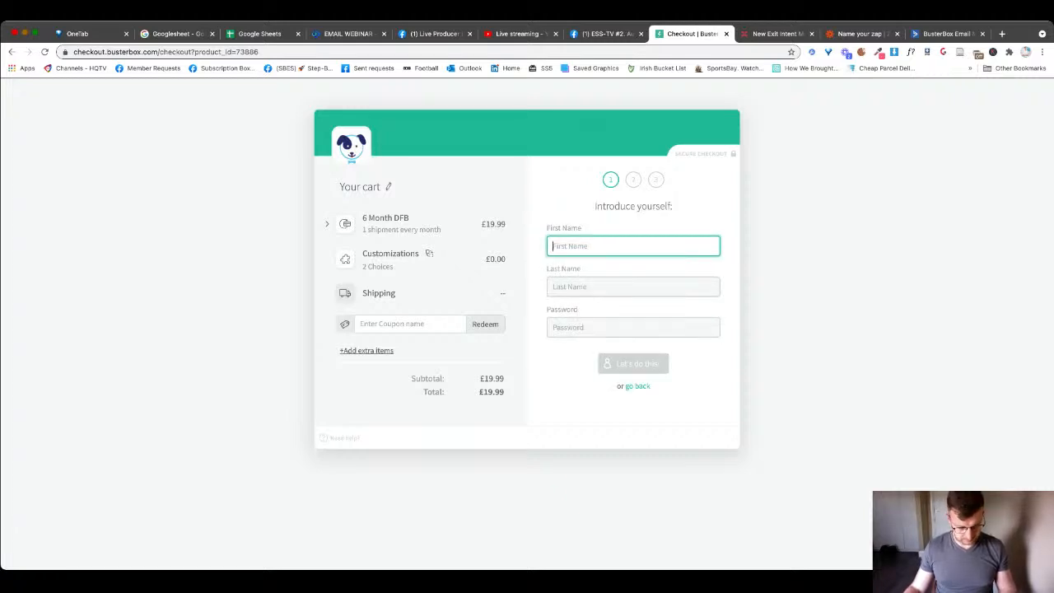
{"action": "type", "text": "ett"}
{"action": "key", "text": "Tab"}
{"action": "type", "text": "ttt"}
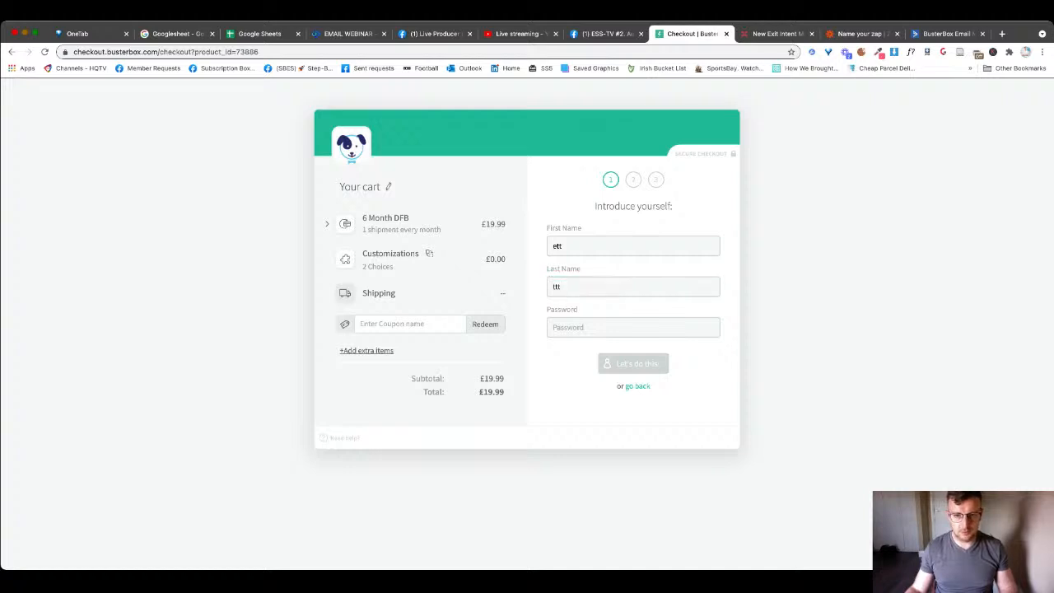
{"action": "key", "text": "Tab"}
{"action": "type", "text": "ttt"}
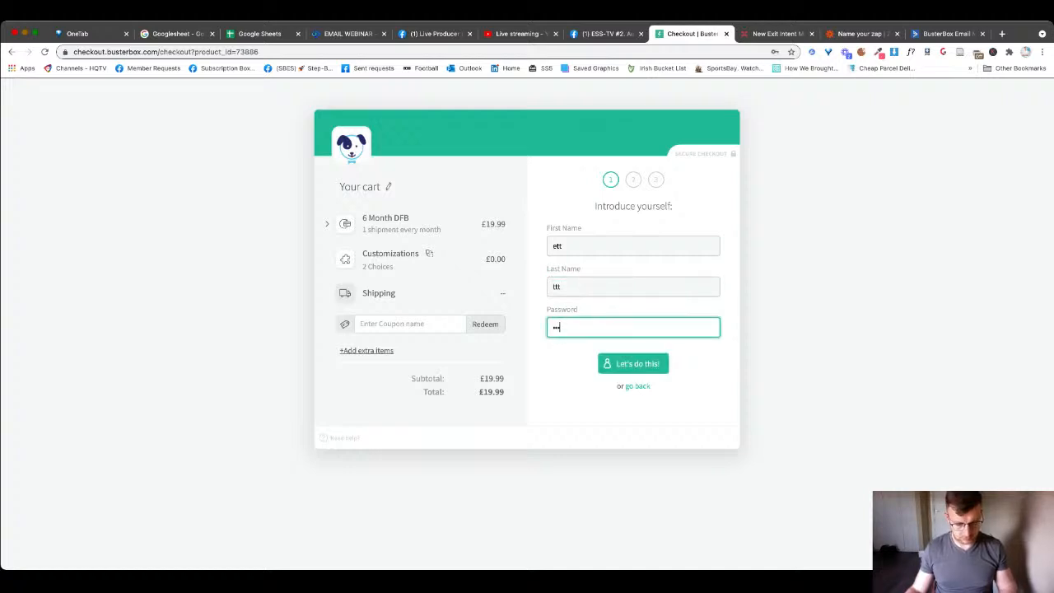
{"action": "key", "text": "Return"}
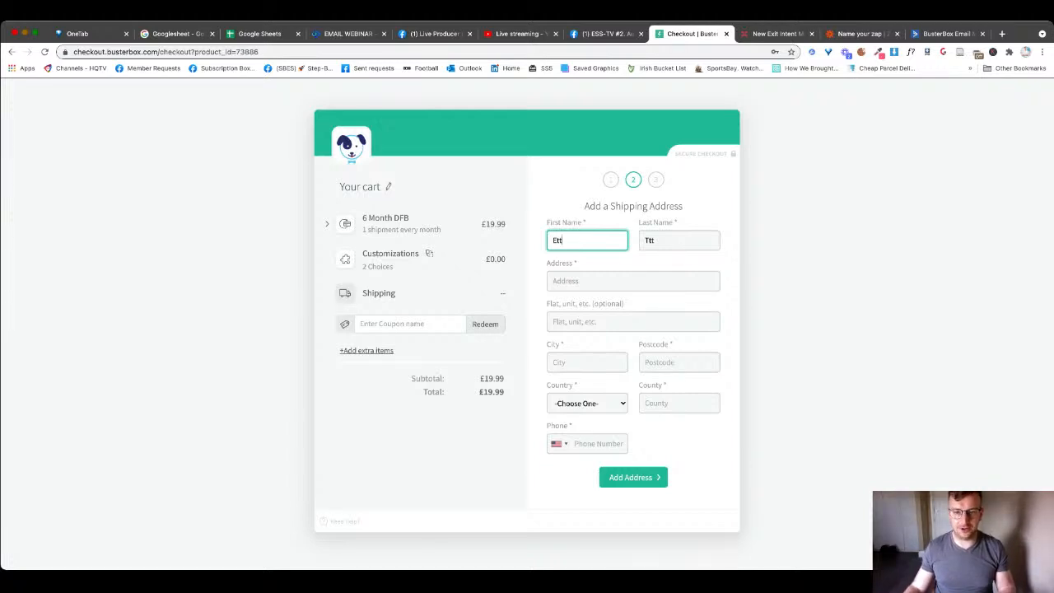
- Autofill the shipping address and save it with Ireland as the country
{"action": "left_click", "coordinate": [633, 280]}
{"action": "left_click", "coordinate": [617, 305]}
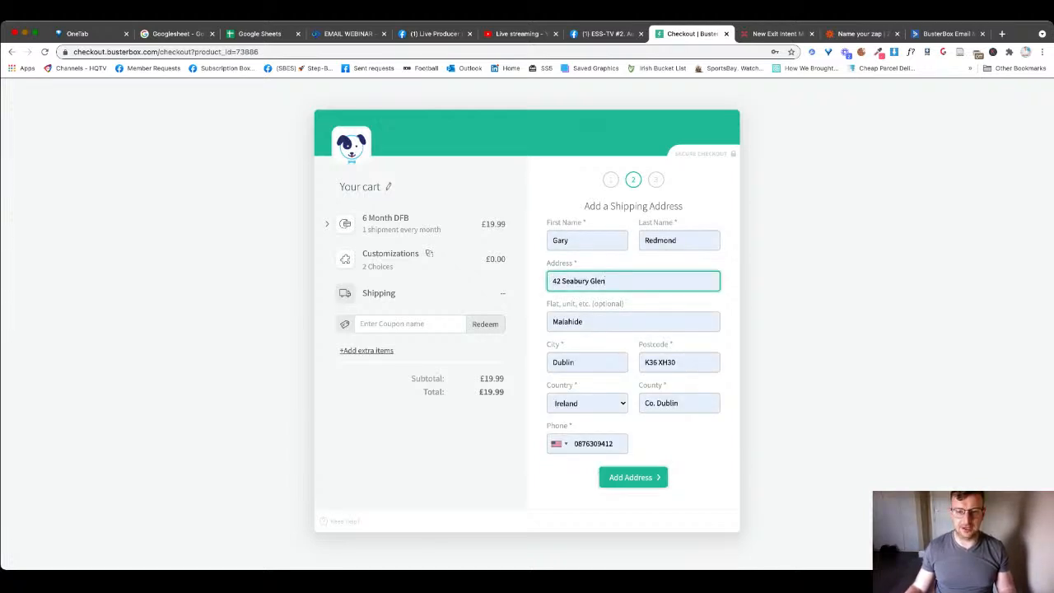
{"action": "left_click", "coordinate": [633, 477]}
{"action": "left_click", "coordinate": [559, 444]}
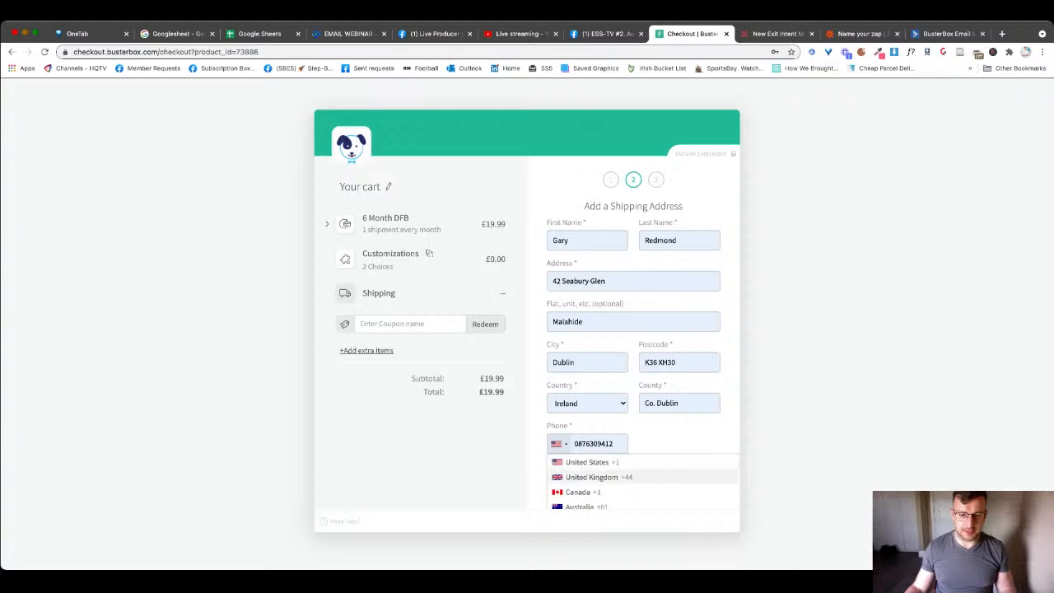
{"action": "scroll", "coordinate": [576, 475], "scroll_direction": "down", "scroll_amount": 5}
{"action": "scroll", "coordinate": [642, 481], "scroll_direction": "down", "scroll_amount": 4}
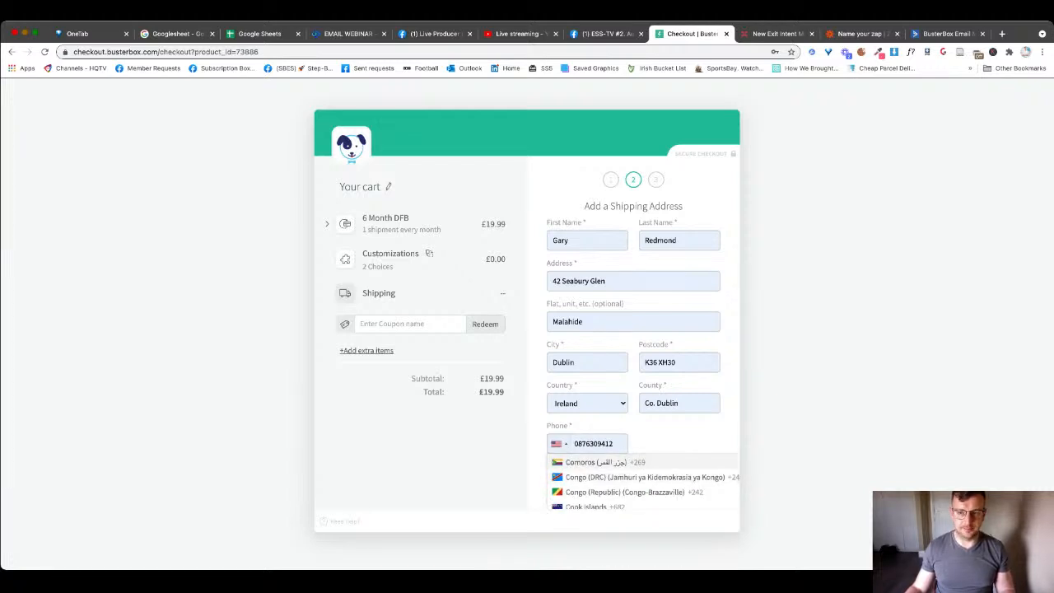
{"action": "scroll", "coordinate": [642, 479], "scroll_direction": "down", "scroll_amount": 3}
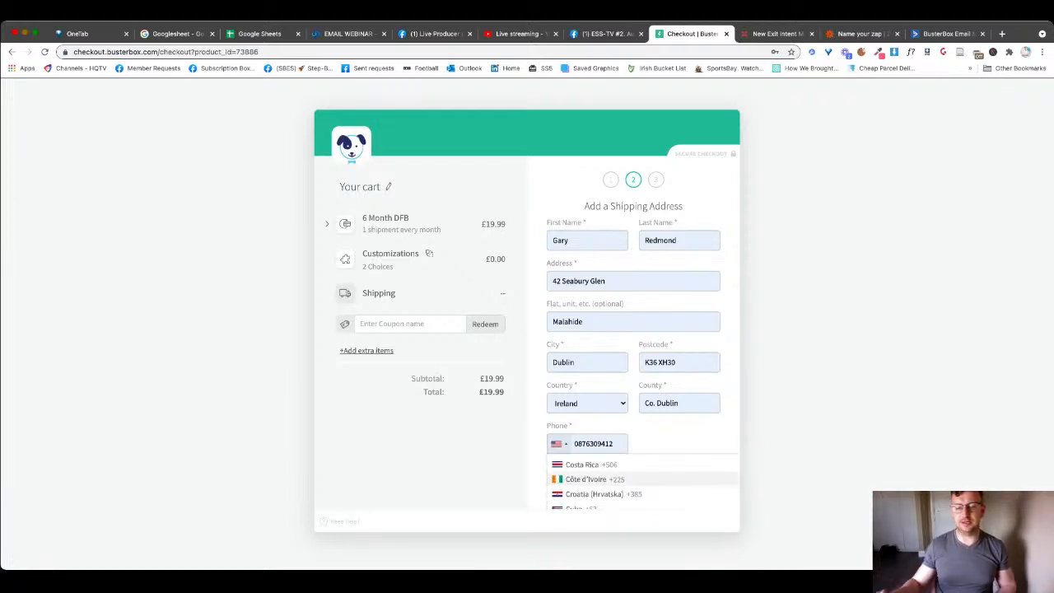
{"action": "scroll", "coordinate": [642, 482], "scroll_direction": "down", "scroll_amount": 6}
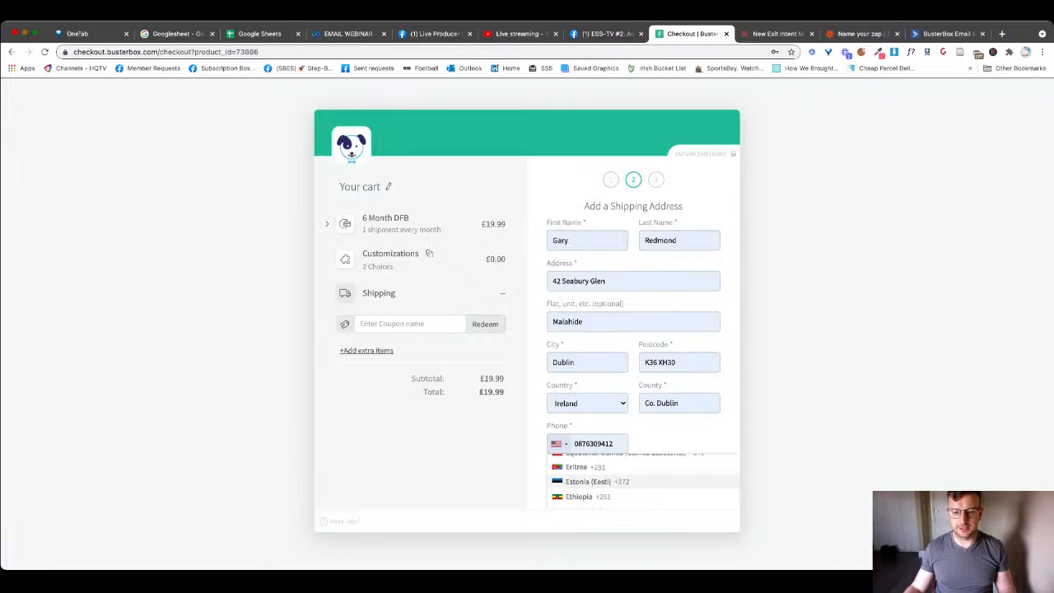
{"action": "scroll", "coordinate": [642, 482], "scroll_direction": "down", "scroll_amount": 8}
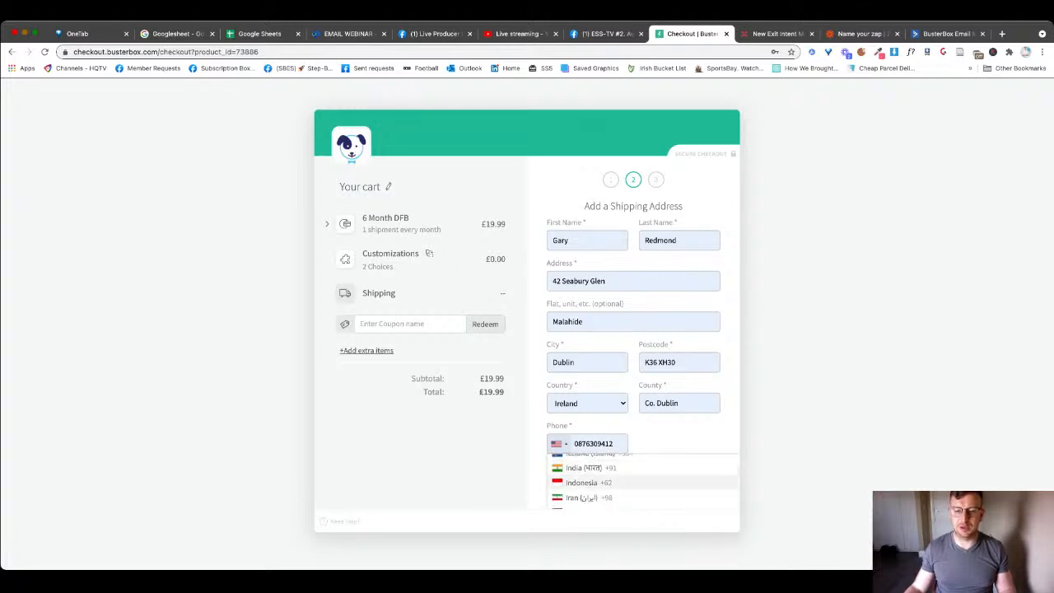
{"action": "scroll", "coordinate": [642, 492], "scroll_direction": "down", "scroll_amount": 1}
{"action": "left_click", "coordinate": [609, 480]}
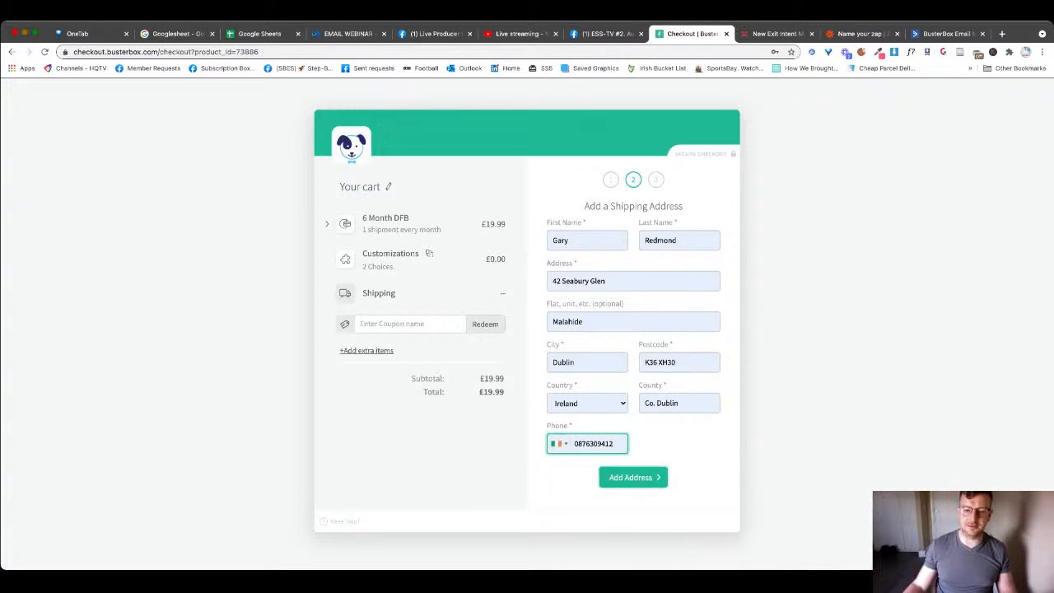
{"action": "left_click", "coordinate": [633, 477]}
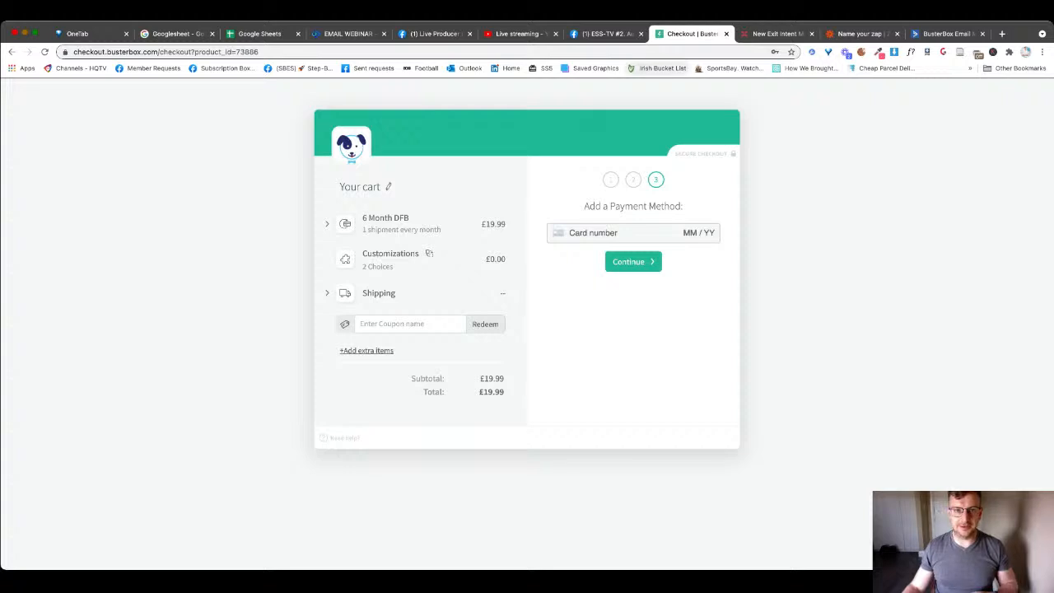
{"action": "key", "text": "super+l"}
- Log in to the Subbly admin dashboard and open Marketing > Cart Abandonment settings
{"action": "type", "text": "subbly.co/admin/dashboard"}
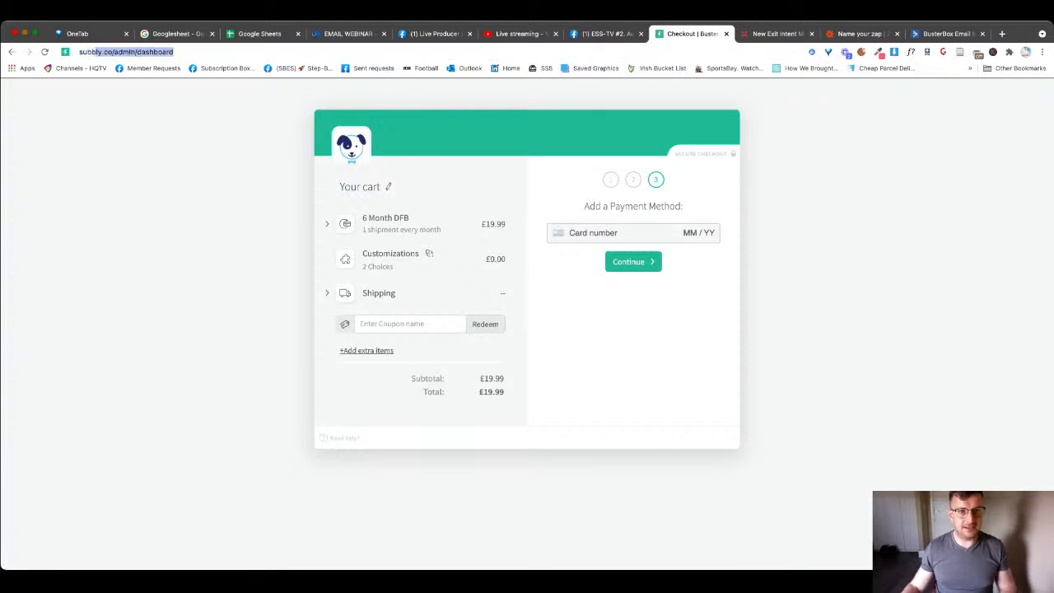
{"action": "key", "text": "Return"}
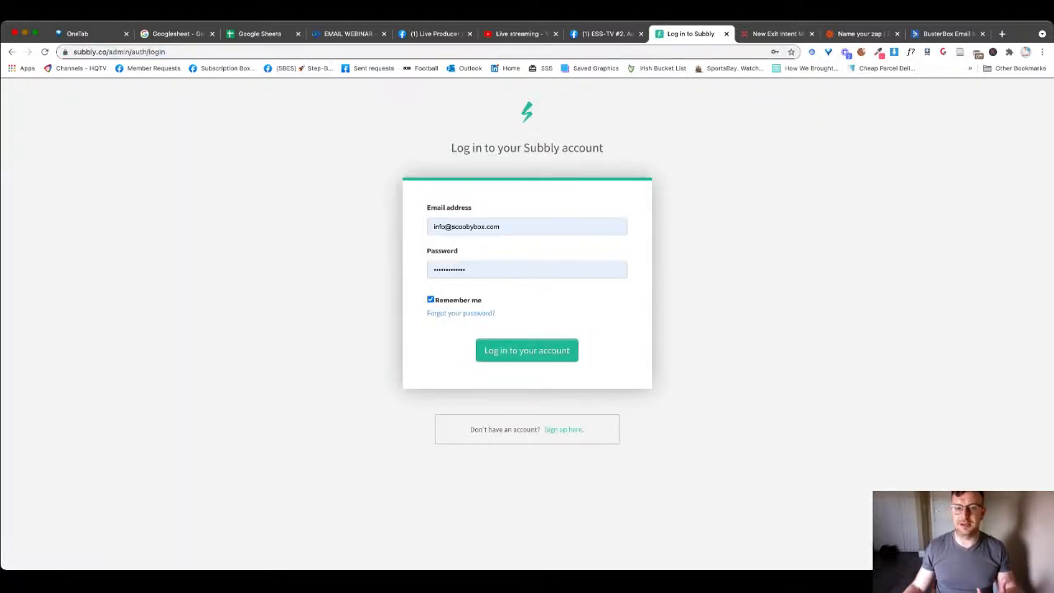
{"action": "left_click", "coordinate": [526, 351]}
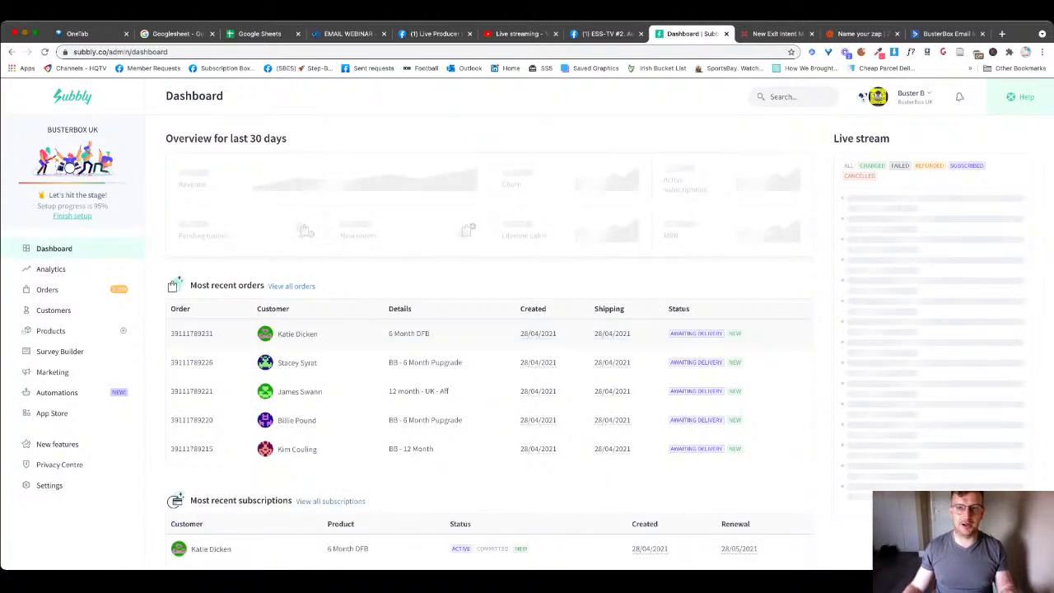
{"action": "scroll", "coordinate": [535, 321], "scroll_direction": "down", "scroll_amount": 1}
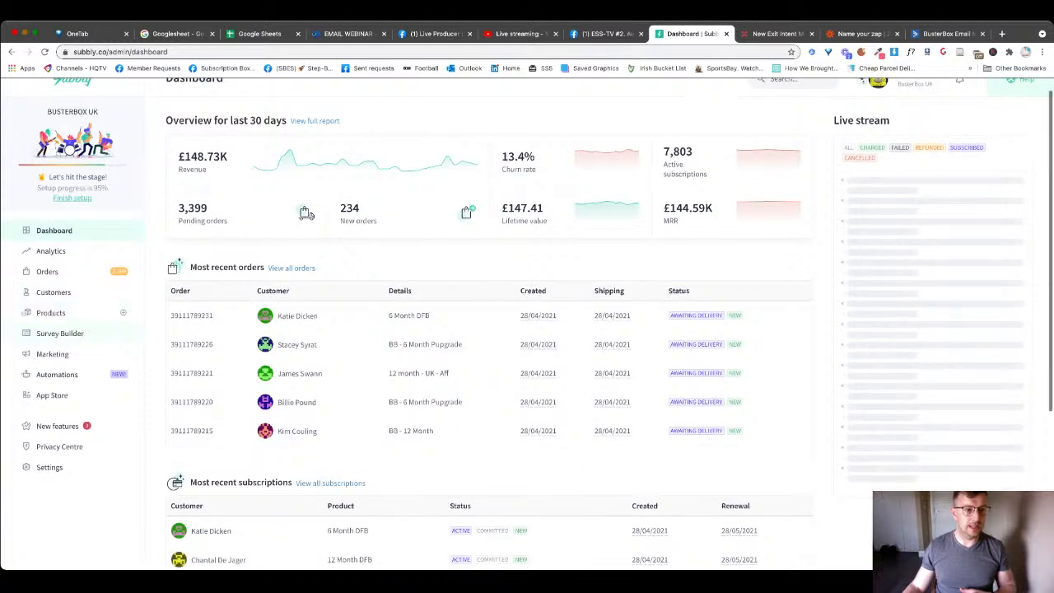
{"action": "left_click", "coordinate": [53, 336]}
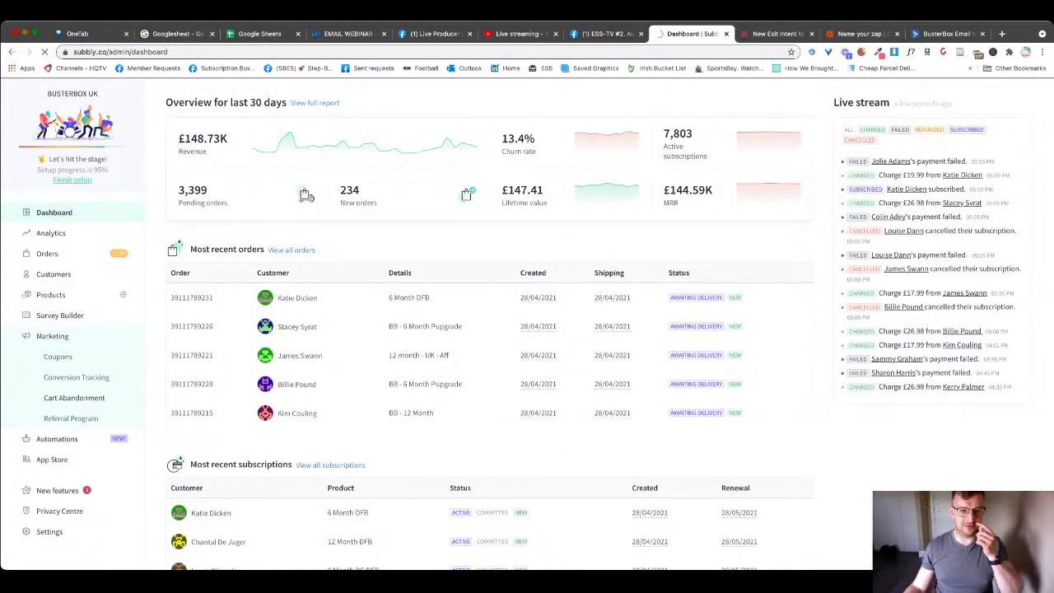
{"action": "left_click", "coordinate": [231, 181]}
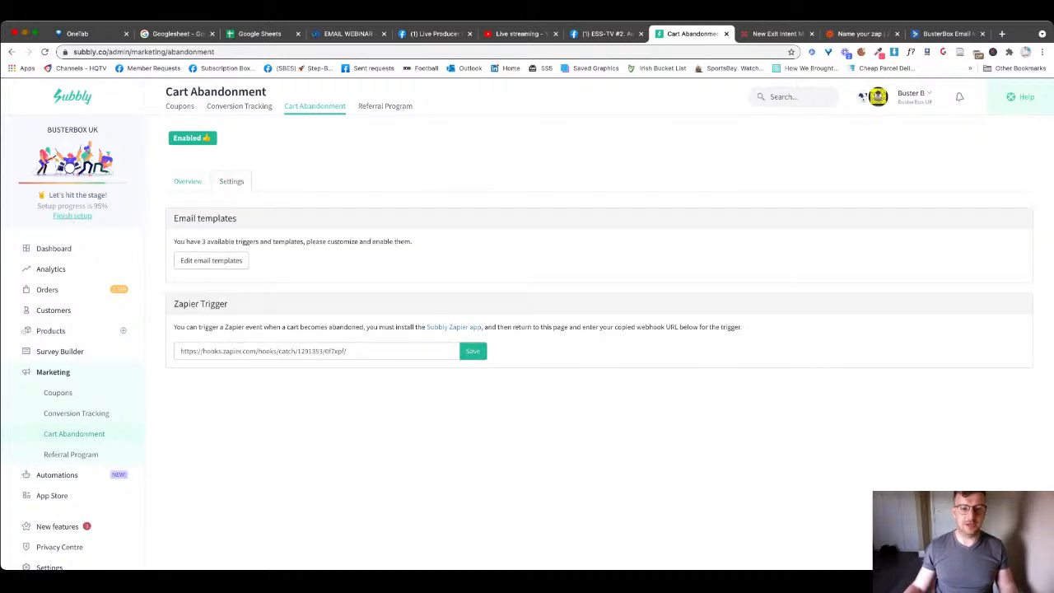
- Inspect the Cart Abandonment Zapier webhook URL, then switch to the Facebook Live Producer tab
{"action": "left_click", "coordinate": [367, 352]}
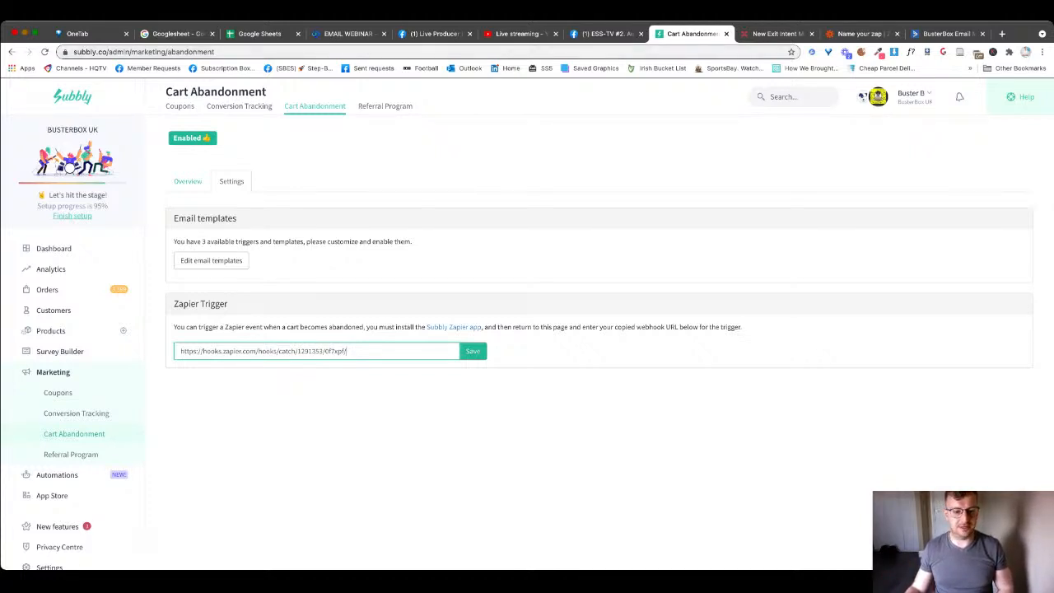
{"action": "left_click", "coordinate": [434, 34]}
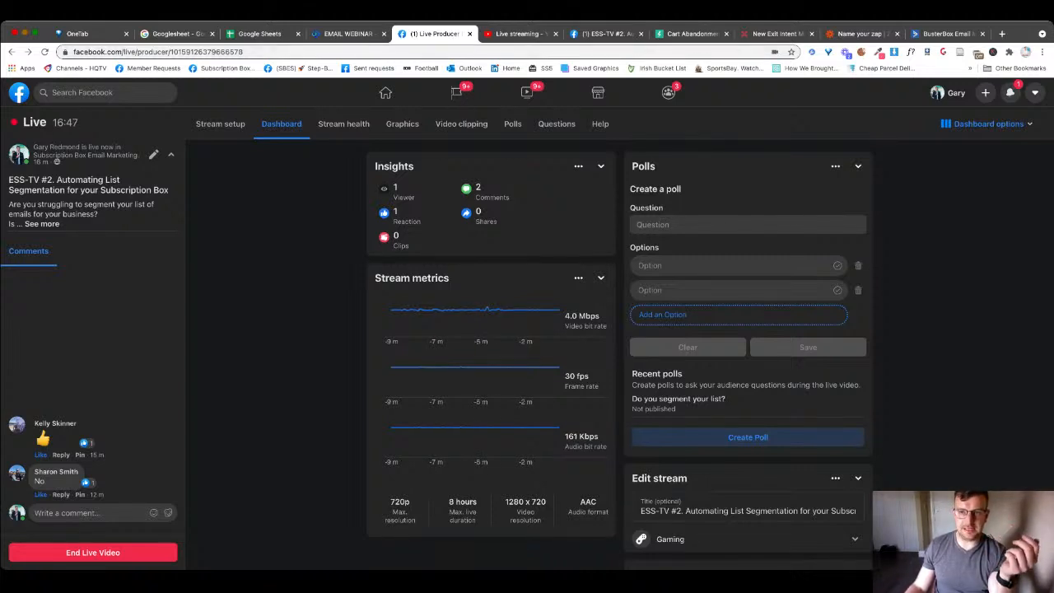
- Switch back to the 'Name your zap' Zapier tab with the Subbly trigger
{"action": "left_click", "coordinate": [860, 34]}
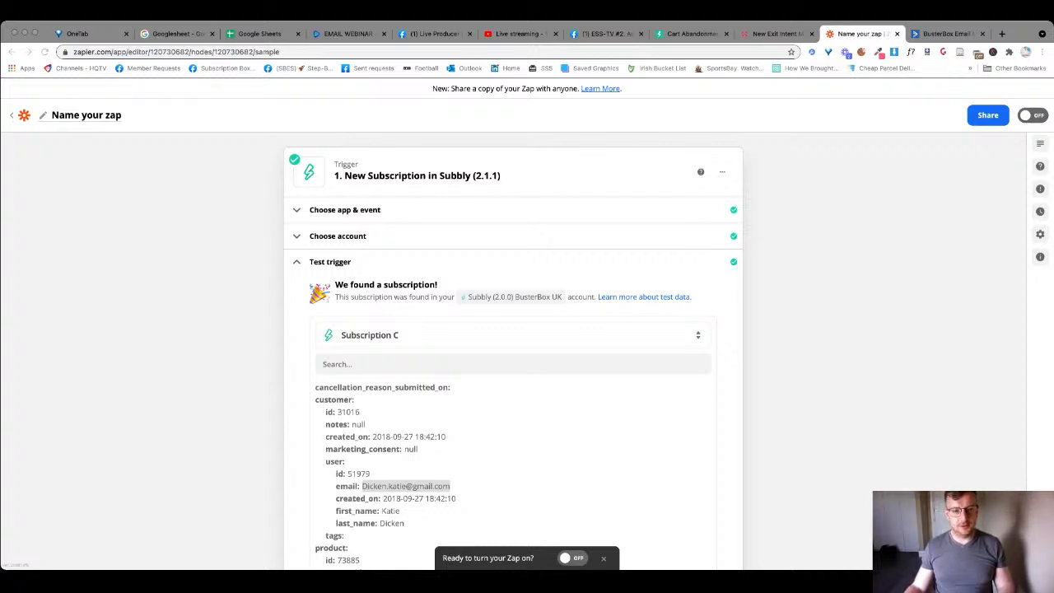
- Leave the current zap for My Zaps and begin a new, untitled zap with Make a Zap
{"action": "scroll", "coordinate": [512, 337], "scroll_direction": "down", "scroll_amount": 3}
{"action": "scroll", "coordinate": [512, 338], "scroll_direction": "up", "scroll_amount": 5}
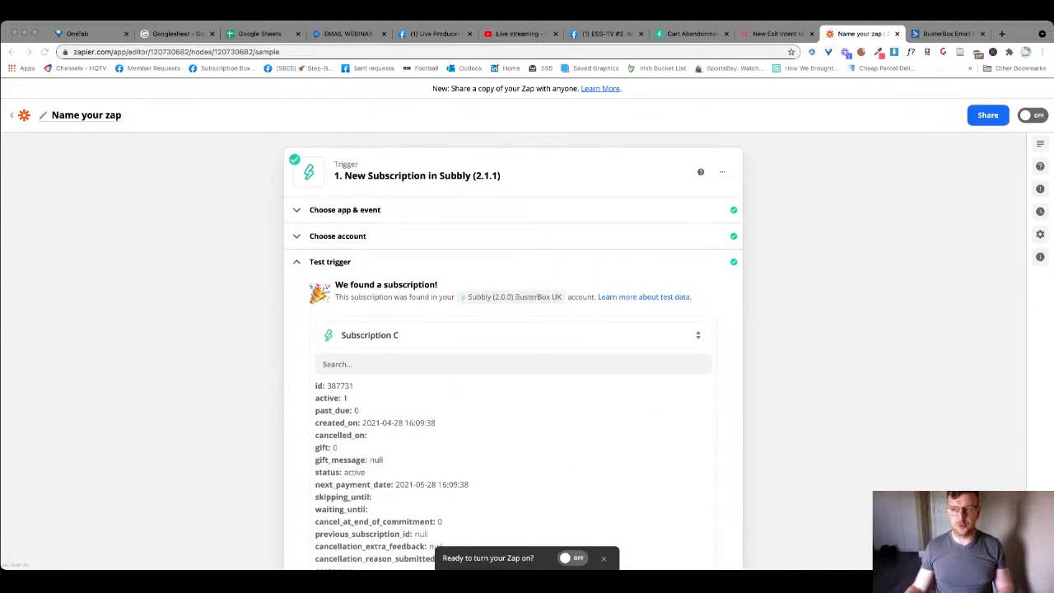
{"action": "left_click", "coordinate": [24, 116]}
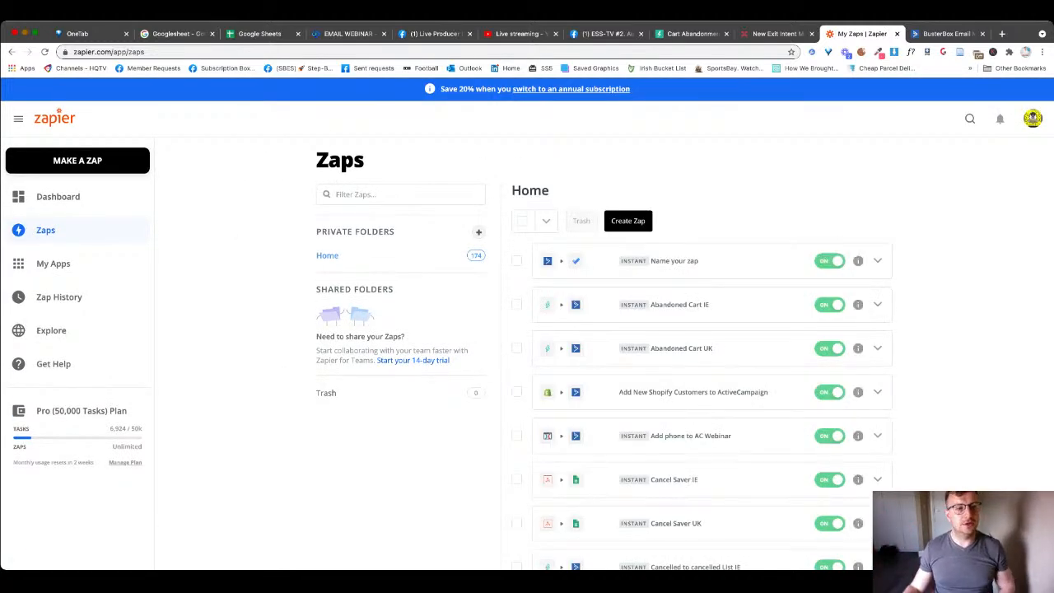
{"action": "left_click", "coordinate": [77, 159]}
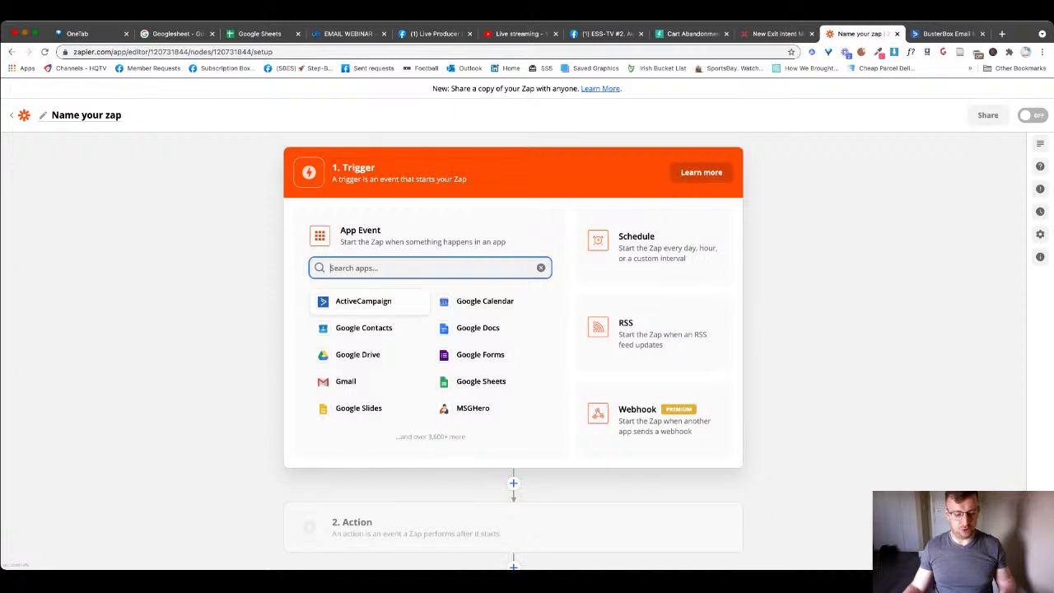
- Choose Subbly as the trigger app with the Cancelled Subscription event
{"action": "type", "text": "sub"}
{"action": "key", "text": "Down"}
{"action": "key", "text": "Down"}
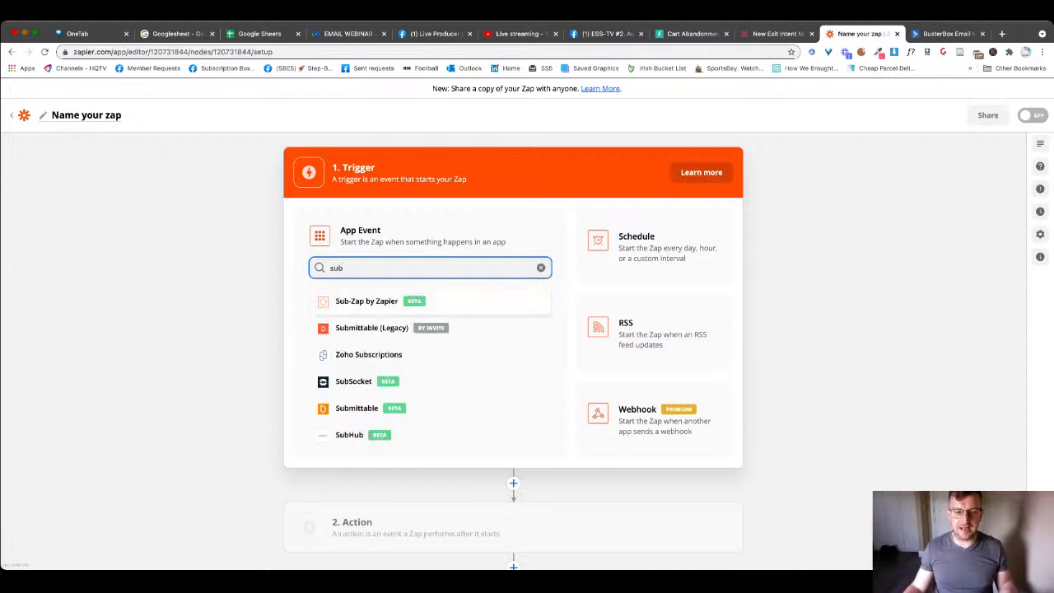
{"action": "type", "text": "bly"}
{"action": "key", "text": "Return"}
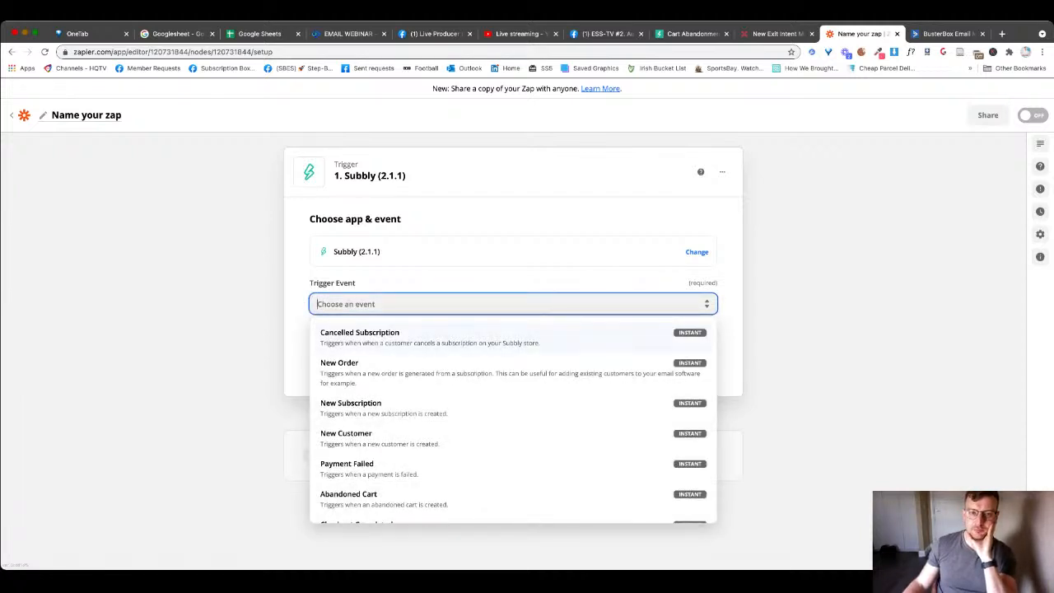
{"action": "key", "text": "Return"}
{"action": "left_click", "coordinate": [513, 357]}
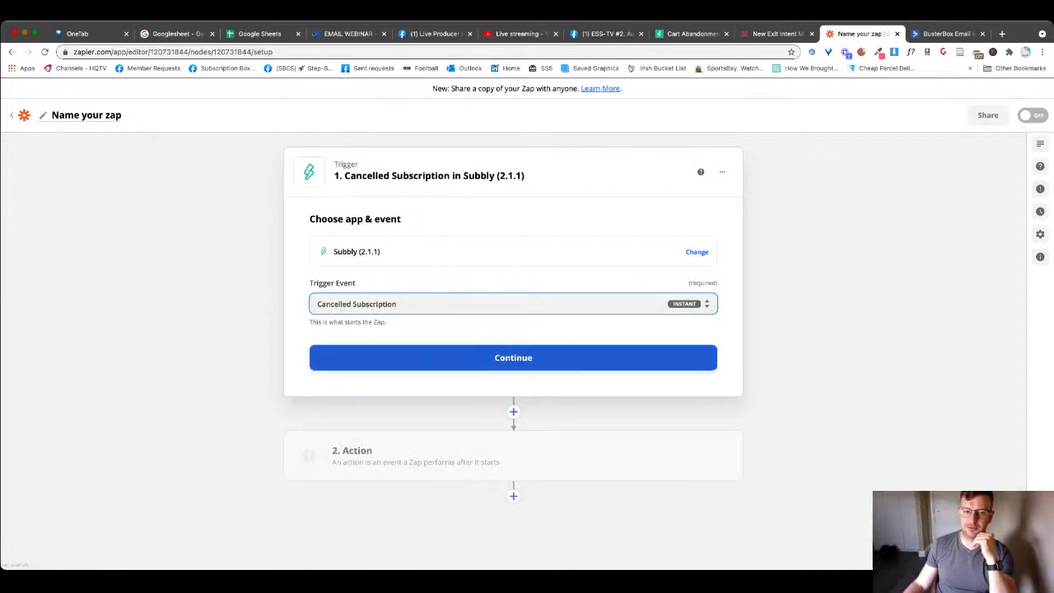
- Connect the Subbly (2.0.0) BusterBox UK account, test the trigger, and continue
{"action": "left_click", "coordinate": [513, 285]}
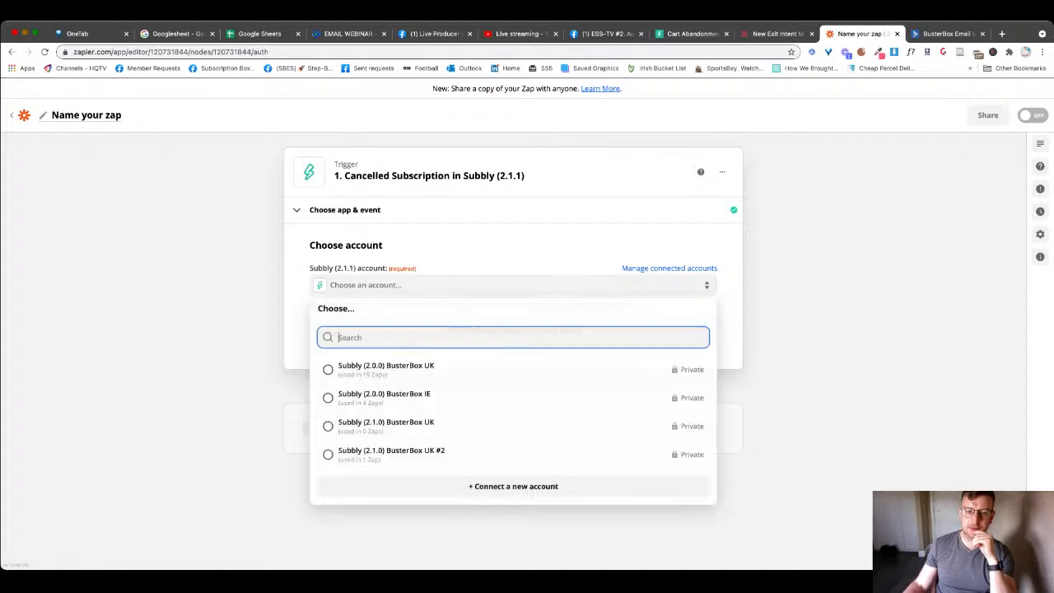
{"action": "left_click", "coordinate": [494, 370]}
{"action": "left_click", "coordinate": [513, 330]}
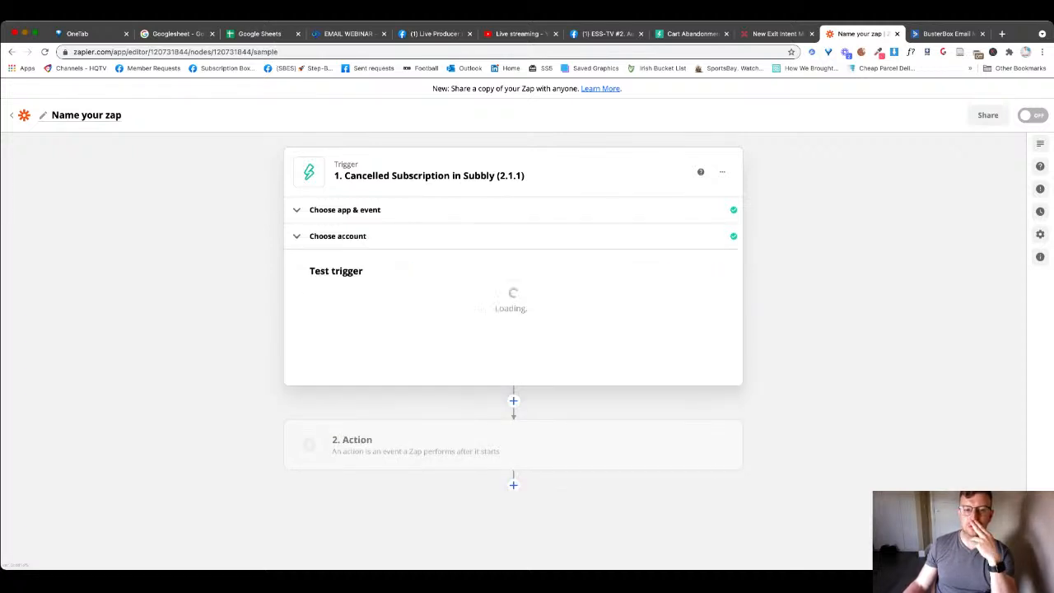
{"action": "left_click", "coordinate": [512, 424]}
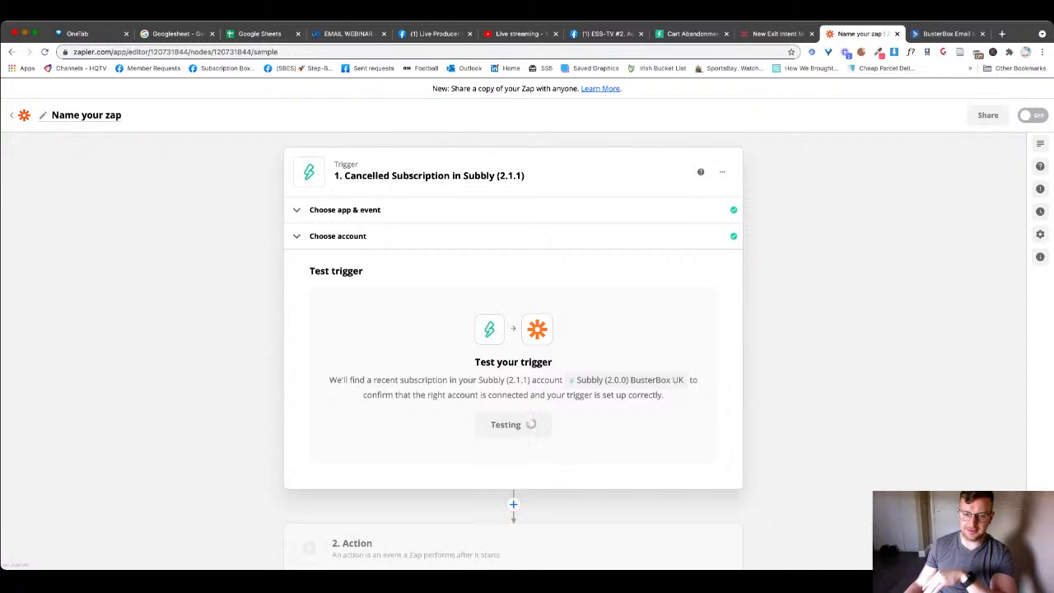
{"action": "scroll", "coordinate": [513, 424], "scroll_direction": "down", "scroll_amount": 1}
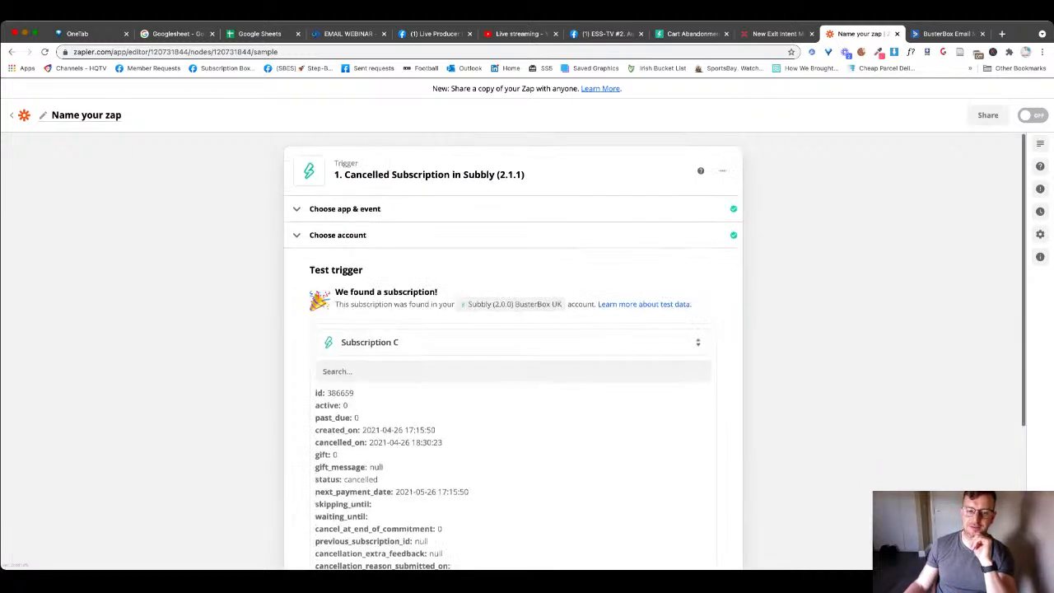
{"action": "scroll", "coordinate": [512, 420], "scroll_direction": "down", "scroll_amount": 3}
{"action": "left_click", "coordinate": [513, 418]}
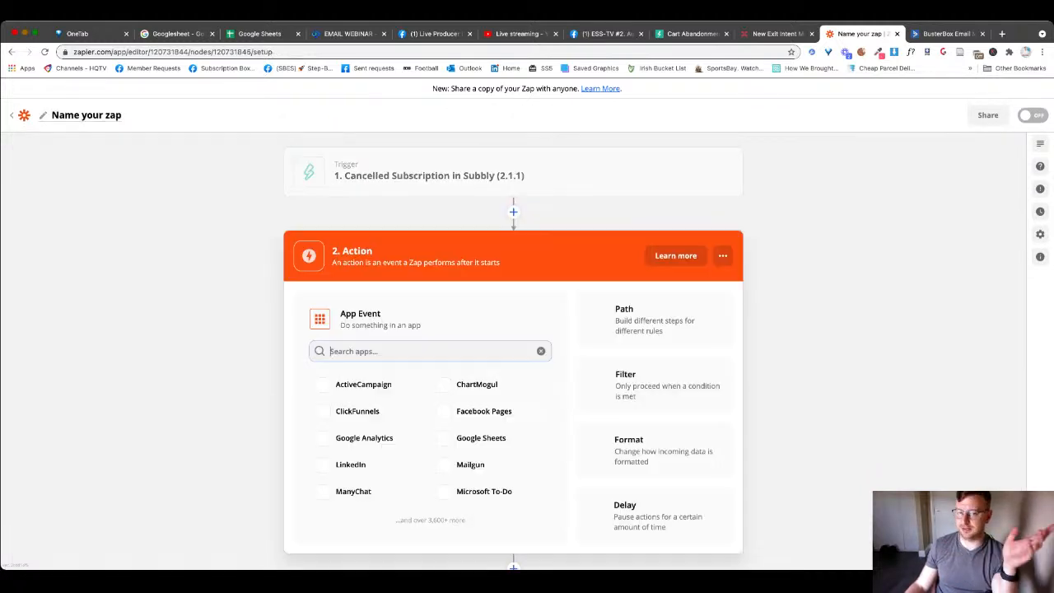
- Set step 2 to ActiveCampaign Create/Update Contact on ActiveCampaign Account #1, targeting the Cancelled list
{"action": "left_click", "coordinate": [363, 368]}
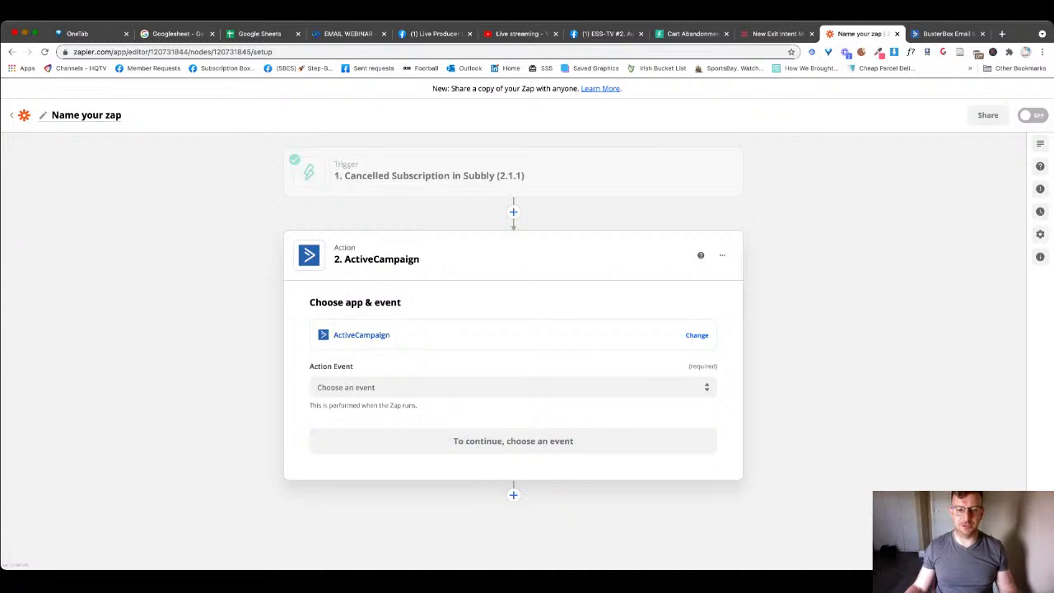
{"action": "left_click", "coordinate": [379, 387]}
{"action": "left_click", "coordinate": [360, 428]}
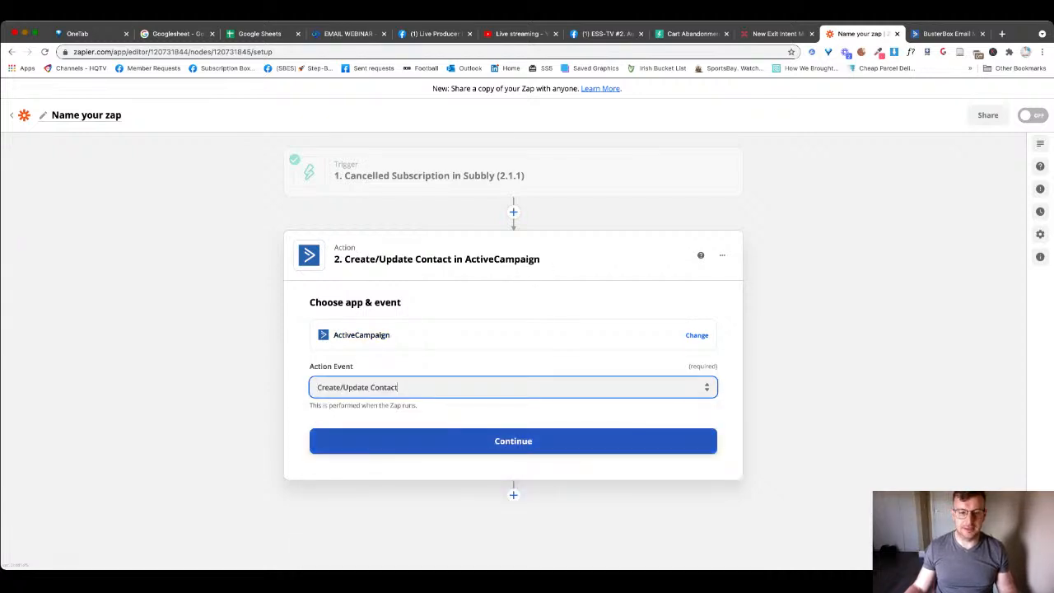
{"action": "left_click", "coordinate": [513, 440]}
{"action": "left_click", "coordinate": [513, 369]}
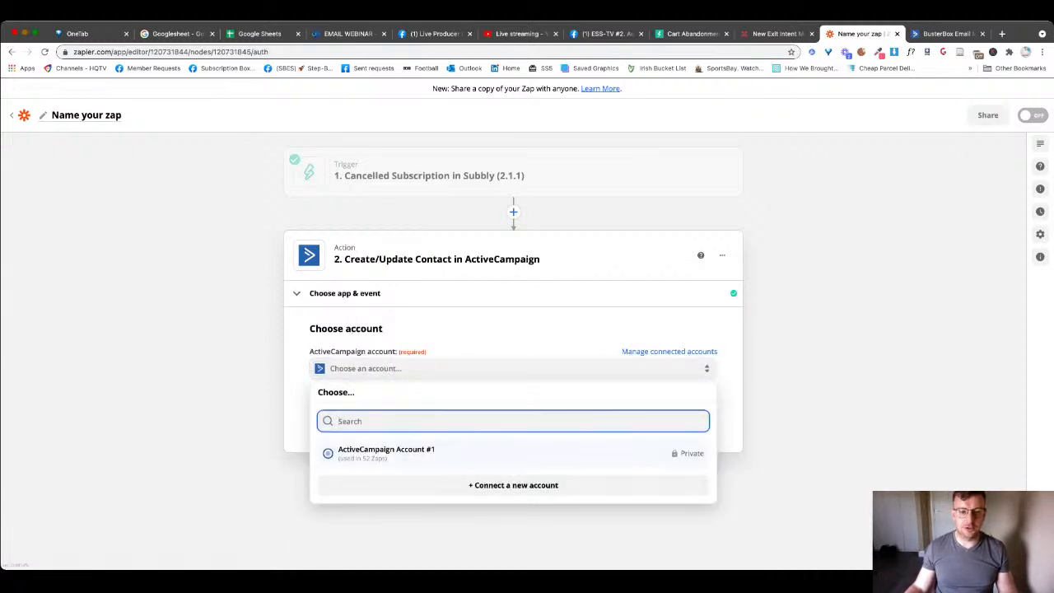
{"action": "left_click", "coordinate": [387, 450]}
{"action": "left_click", "coordinate": [513, 414]}
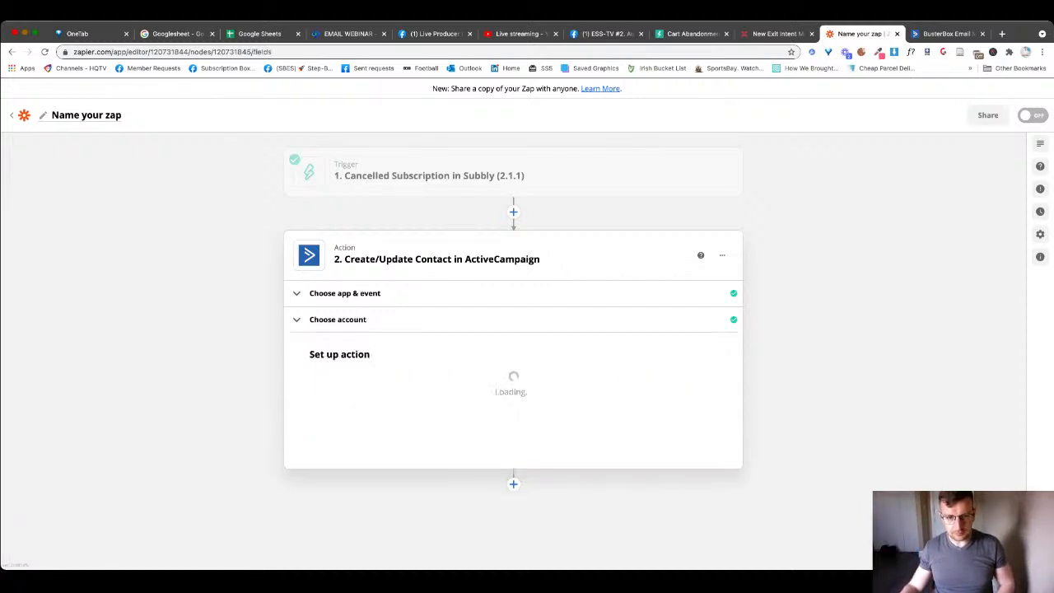
{"action": "left_click", "coordinate": [513, 392]}
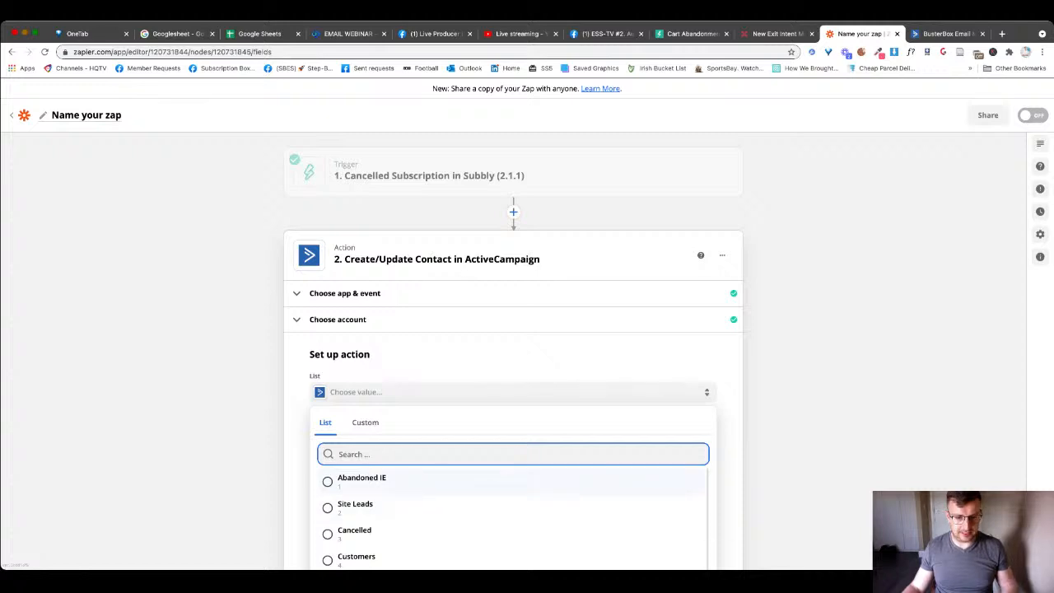
{"action": "left_click", "coordinate": [354, 530]}
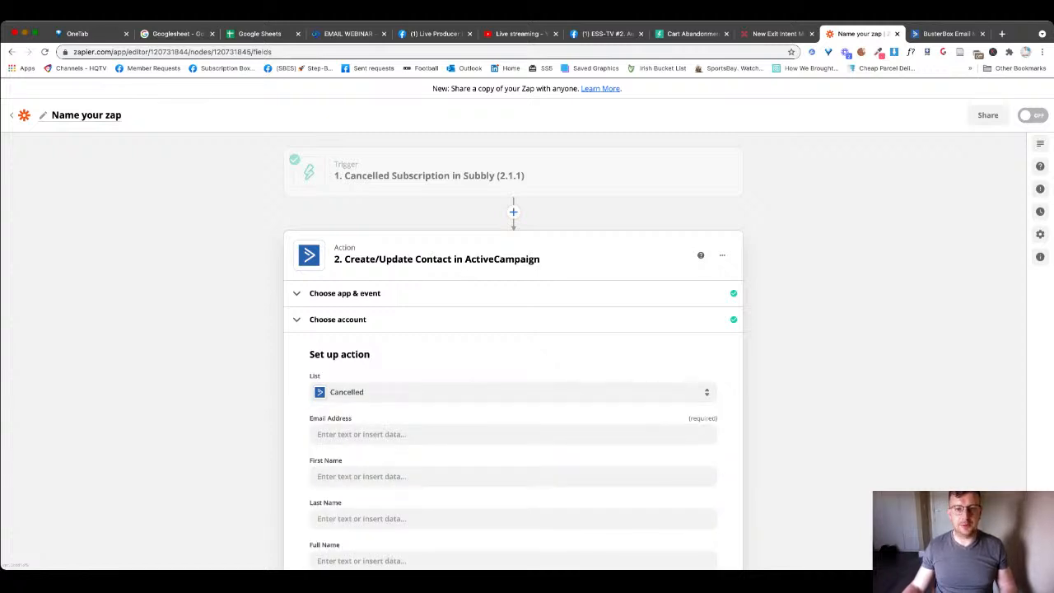
- Map the Subbly customer's email, first name and last name into the ActiveCampaign contact fields
{"action": "scroll", "coordinate": [513, 400], "scroll_direction": "down", "scroll_amount": 1}
{"action": "left_click", "coordinate": [513, 401]}
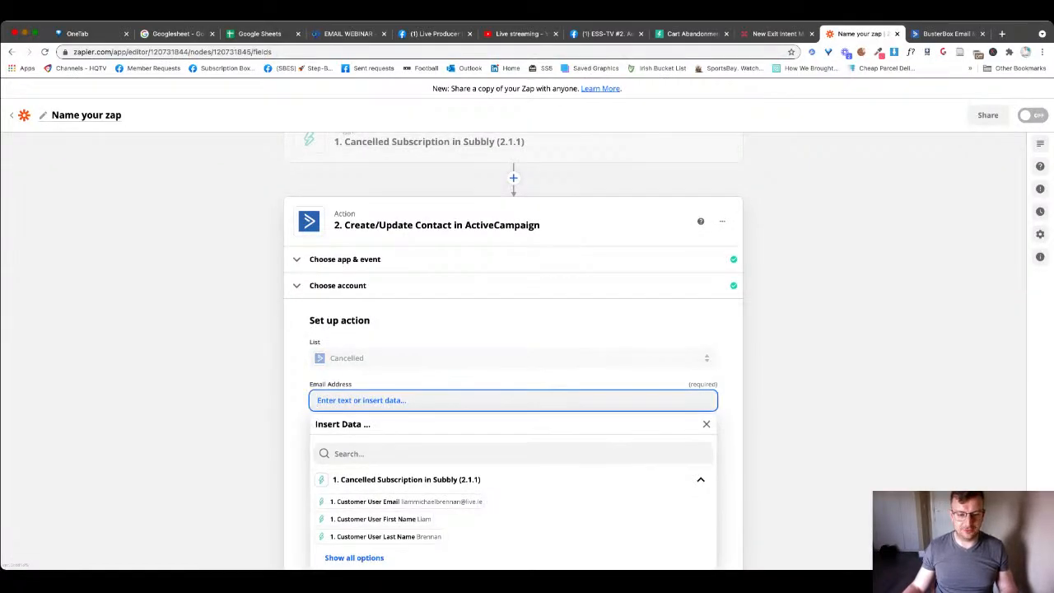
{"action": "left_click", "coordinate": [365, 502]}
{"action": "left_click", "coordinate": [513, 442]}
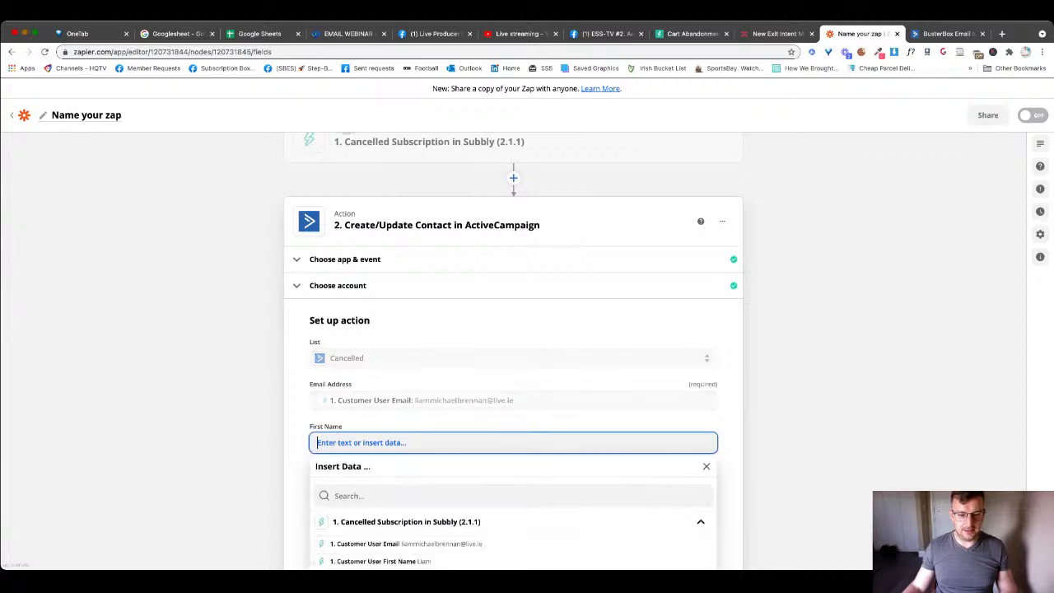
{"action": "left_click", "coordinate": [378, 561]}
{"action": "left_click", "coordinate": [512, 484]}
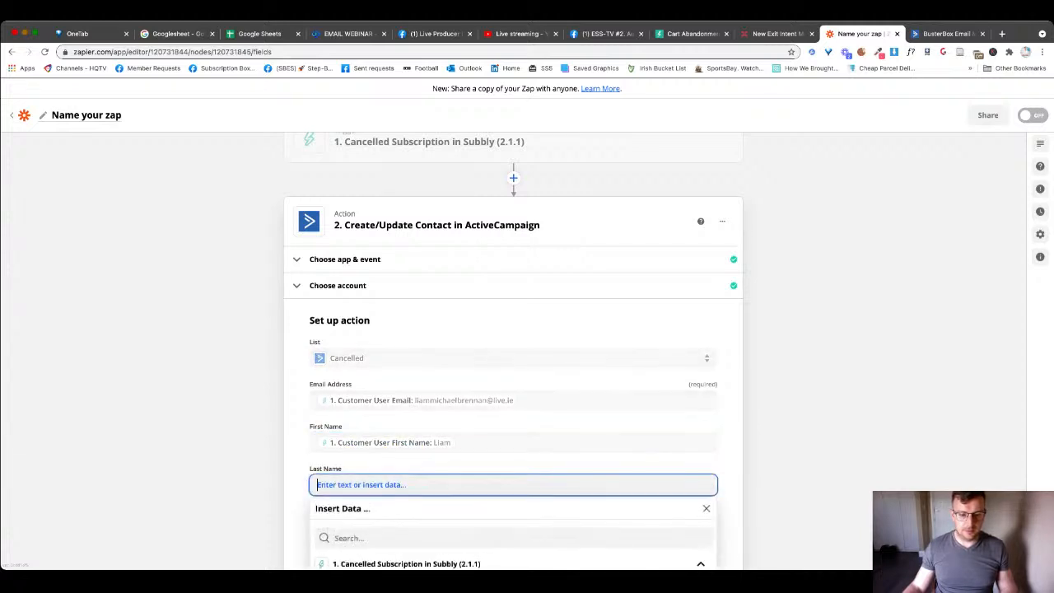
{"action": "scroll", "coordinate": [512, 412], "scroll_direction": "down", "scroll_amount": 2}
{"action": "left_click", "coordinate": [378, 541]}
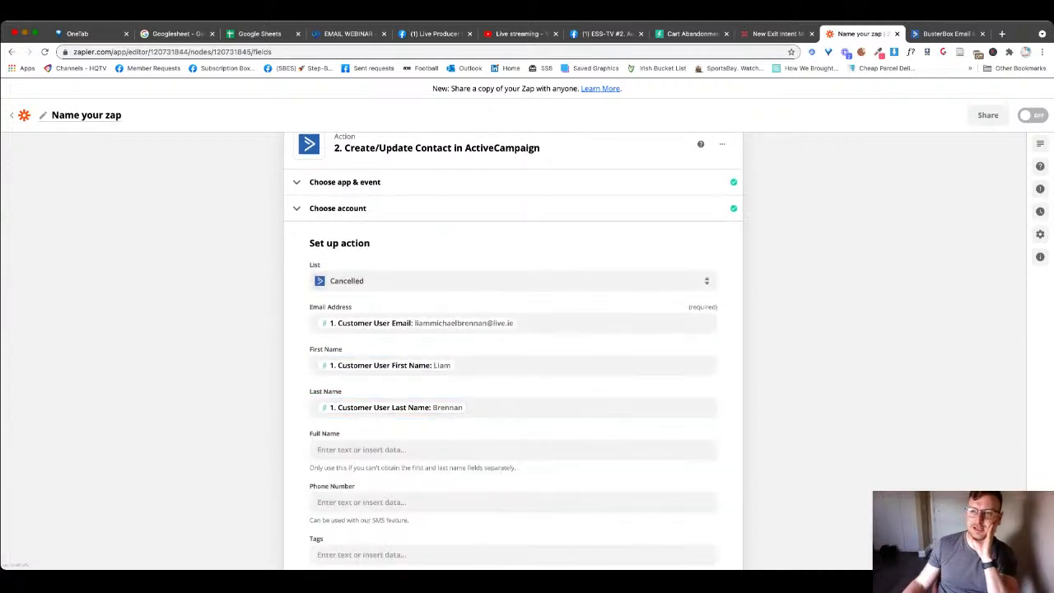
{"action": "scroll", "coordinate": [513, 350], "scroll_direction": "down", "scroll_amount": 8}
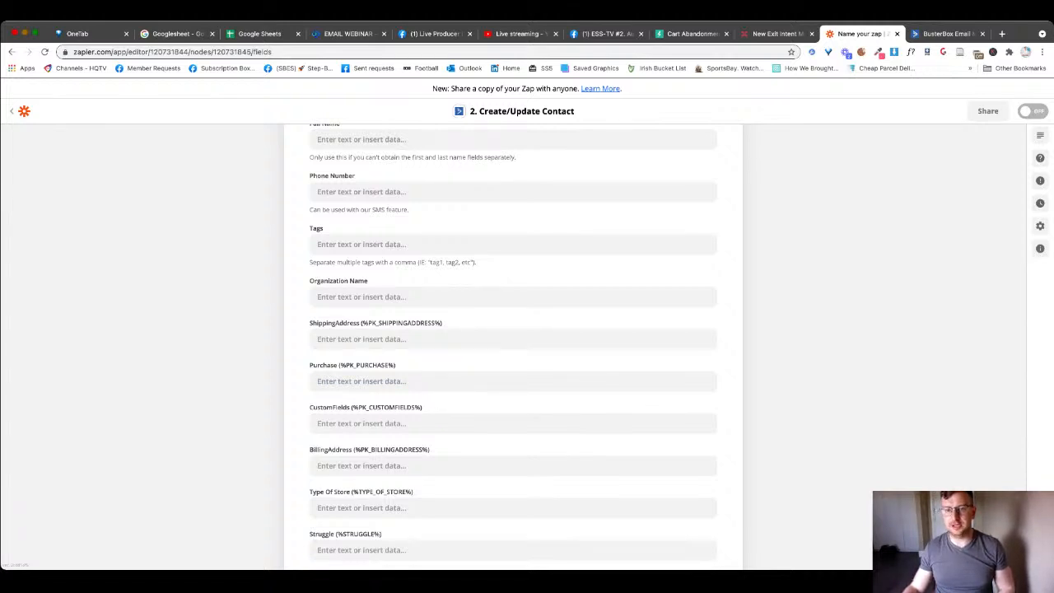
- Check the ActiveCampaign contact and automations page, then confirm the mappings in Zapier
{"action": "key", "text": "ctrl+Tab"}
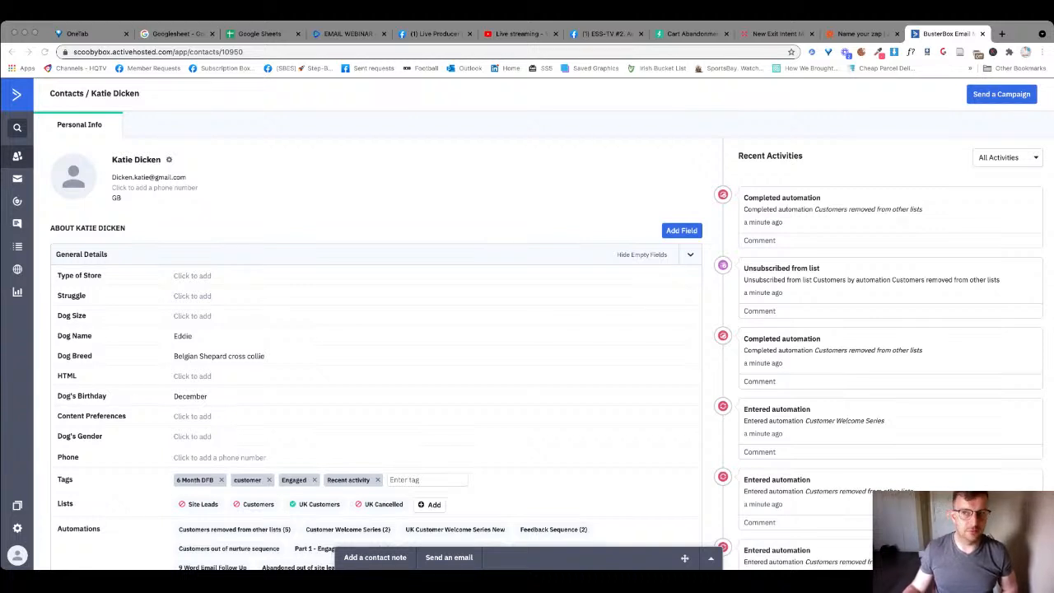
{"action": "left_click", "coordinate": [18, 201]}
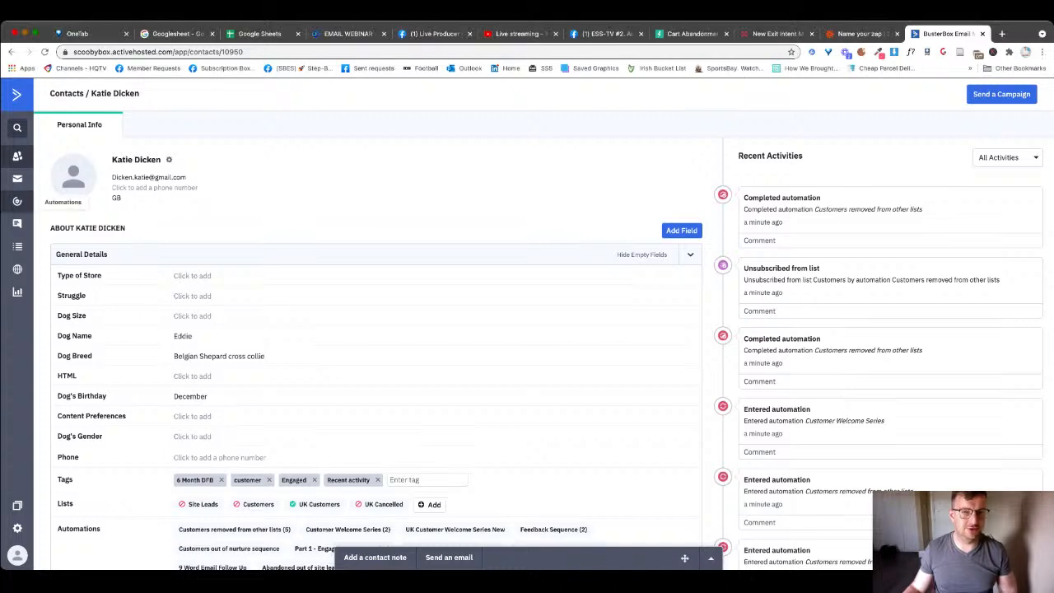
{"action": "left_click", "coordinate": [860, 34]}
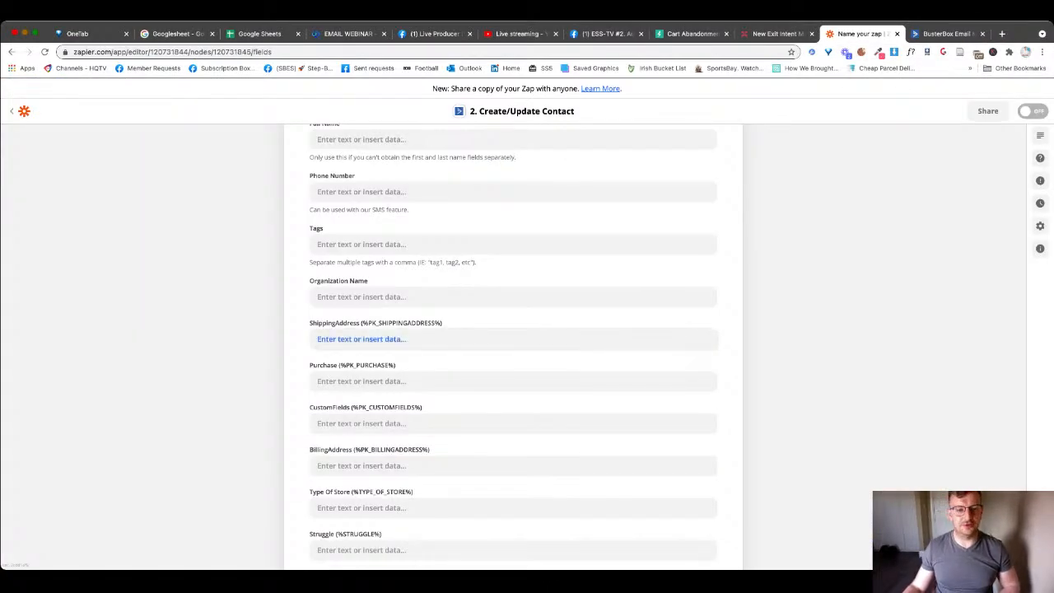
{"action": "scroll", "coordinate": [370, 339], "scroll_direction": "down", "scroll_amount": 5}
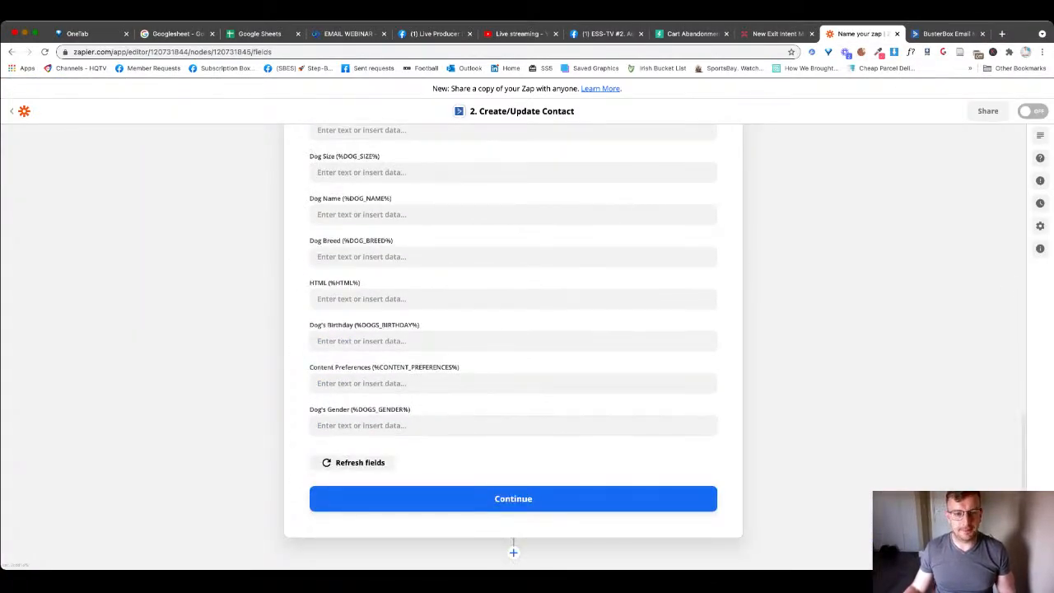
{"action": "scroll", "coordinate": [513, 346], "scroll_direction": "up", "scroll_amount": 5}
{"action": "scroll", "coordinate": [513, 346], "scroll_direction": "down", "scroll_amount": 5}
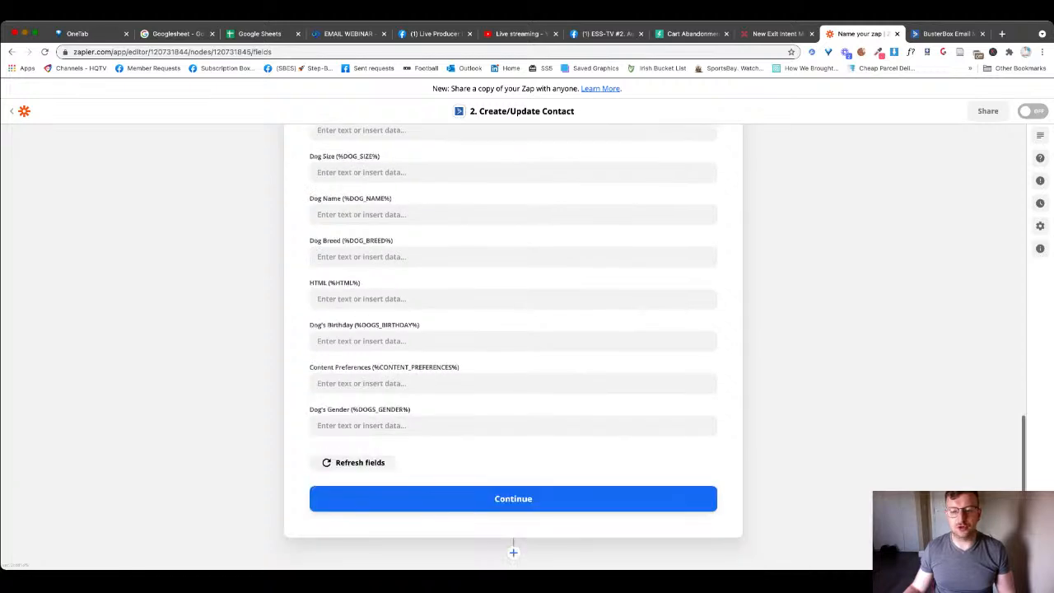
{"action": "left_click", "coordinate": [513, 499]}
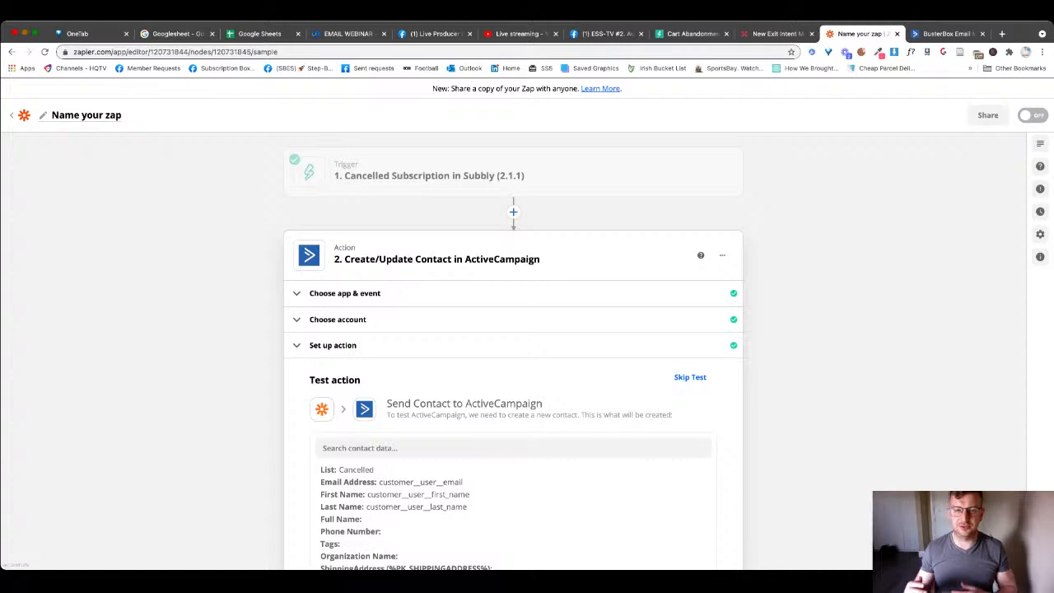
- Test the action so a contact reaches ActiveCampaign, then switch to the Automations tab
{"action": "scroll", "coordinate": [513, 354], "scroll_direction": "down", "scroll_amount": 5}
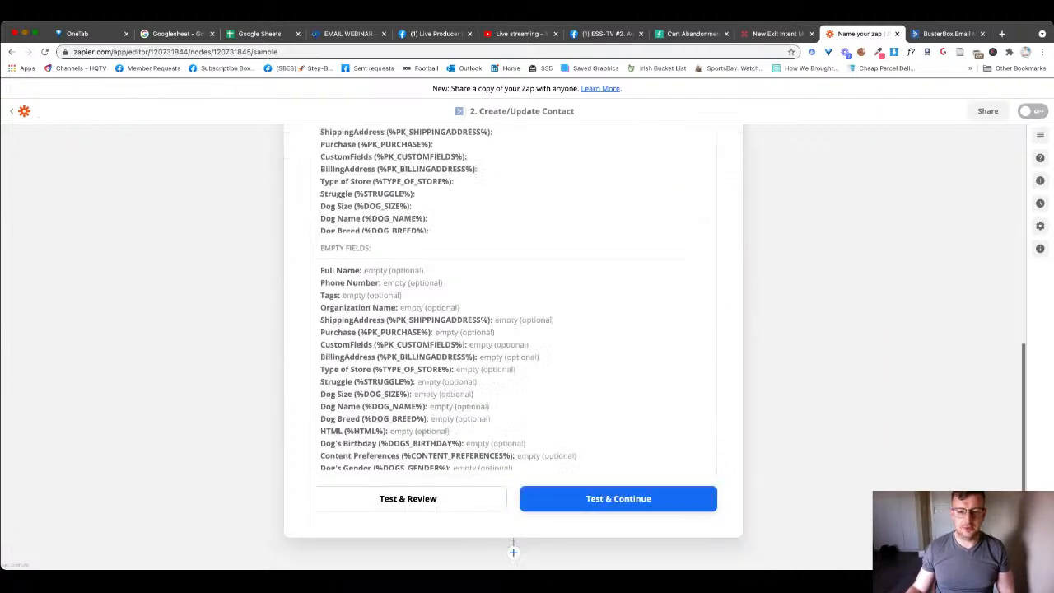
{"action": "left_click", "coordinate": [618, 498]}
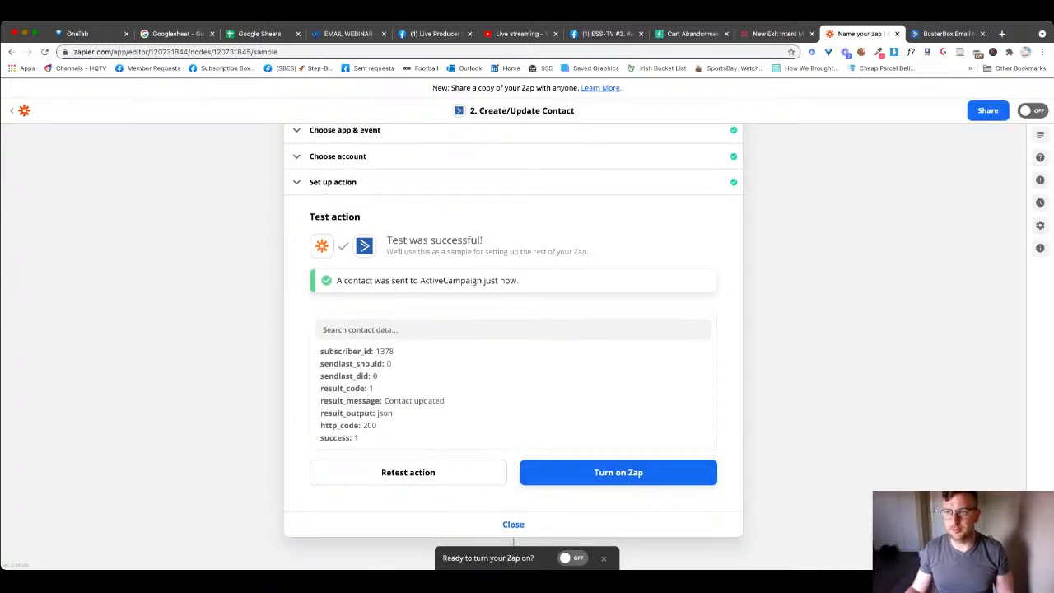
{"action": "left_click", "coordinate": [945, 34]}
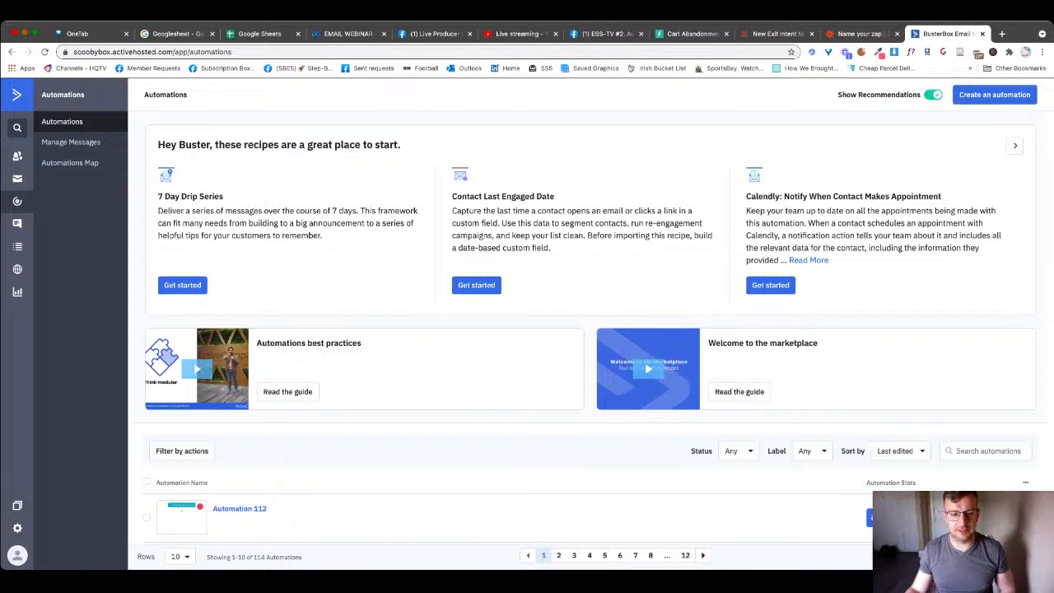
- Open Automation 112 for editing and delete its existing start trigger
{"action": "scroll", "coordinate": [527, 370], "scroll_direction": "down", "scroll_amount": 2}
{"action": "left_click", "coordinate": [999, 454]}
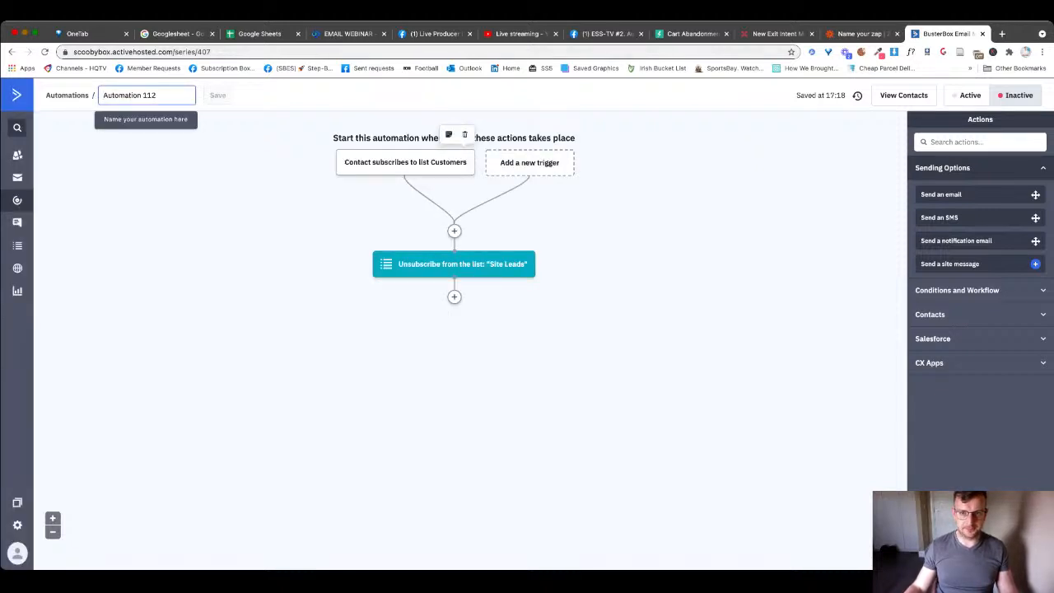
{"action": "left_click", "coordinate": [464, 134]}
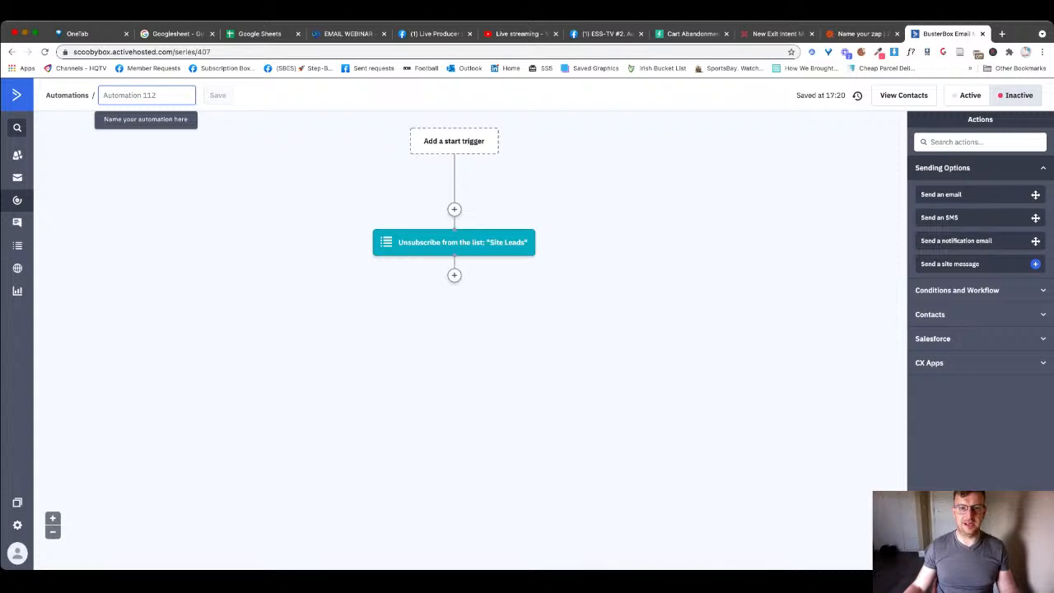
- Add a 'Subscribes to a list' start trigger using the Customers list
{"action": "left_click", "coordinate": [454, 142]}
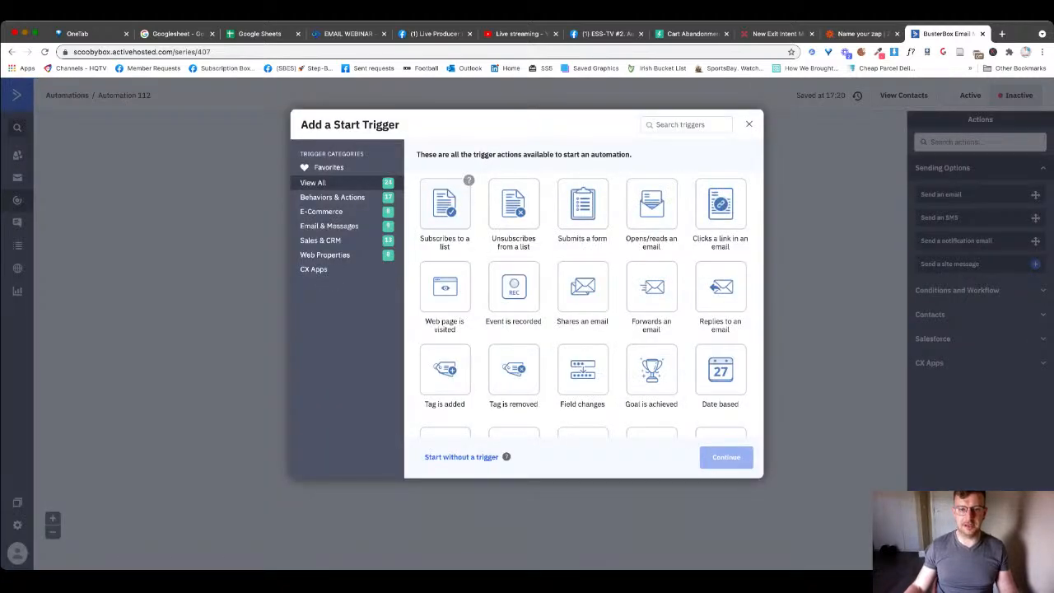
{"action": "left_click", "coordinate": [444, 210]}
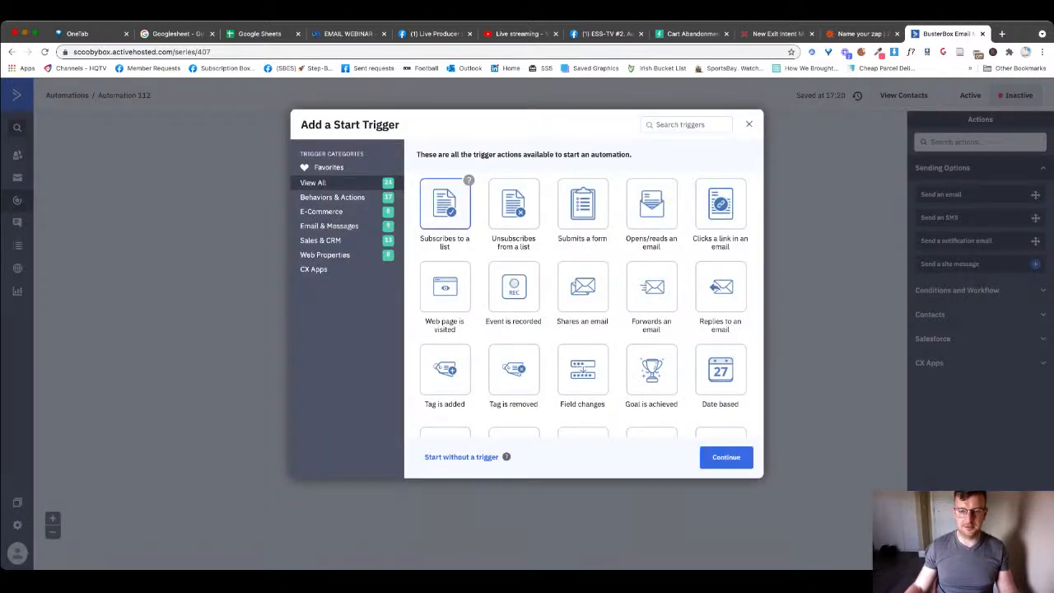
{"action": "left_click", "coordinate": [726, 457]}
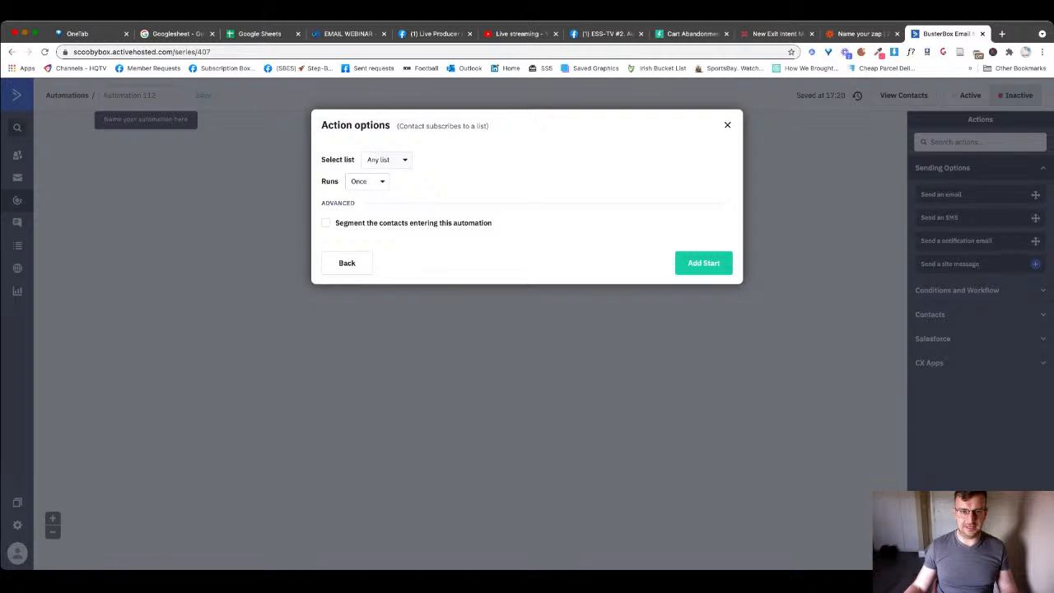
{"action": "left_click", "coordinate": [386, 159]}
{"action": "type", "text": "cus"}
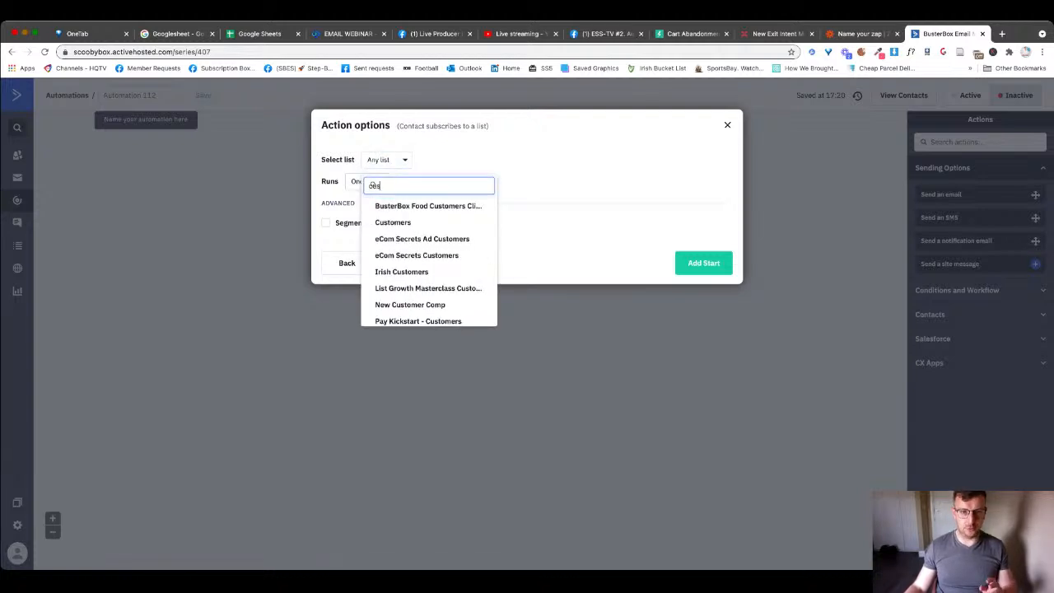
{"action": "left_click", "coordinate": [392, 222]}
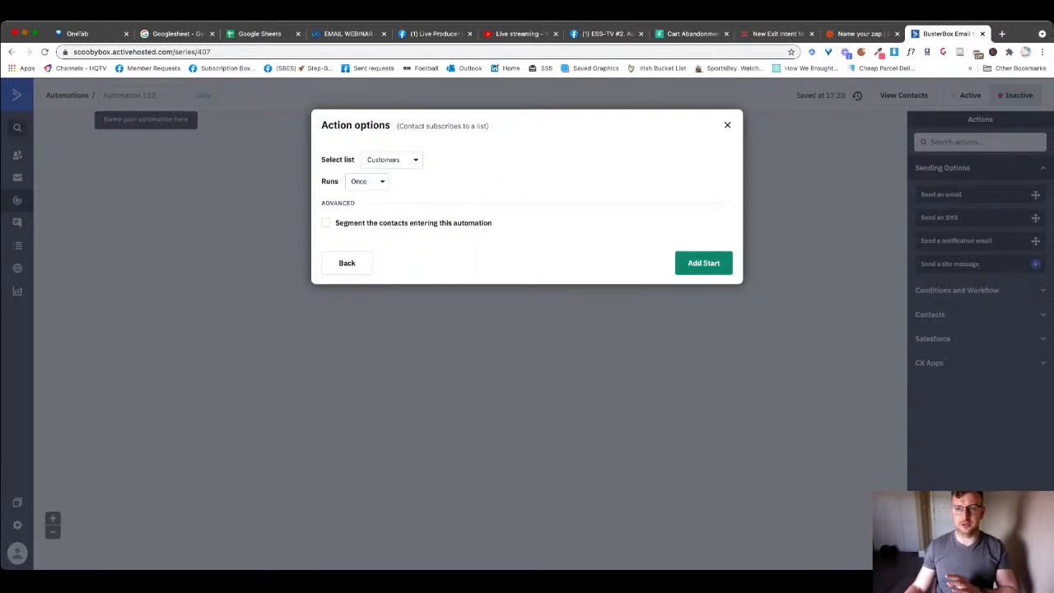
{"action": "left_click", "coordinate": [861, 34]}
{"action": "left_click", "coordinate": [946, 34]}
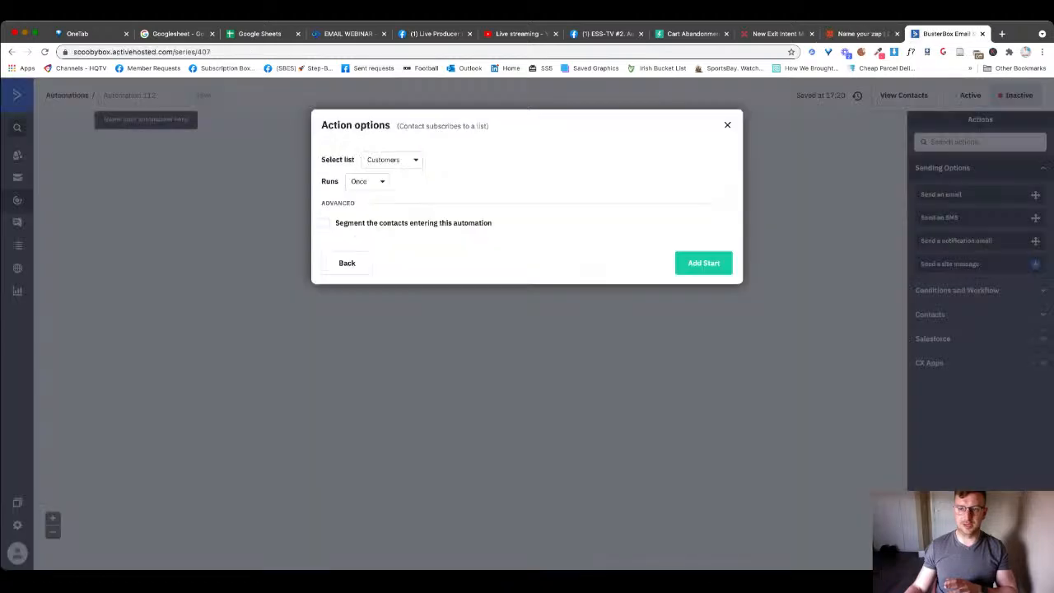
{"action": "left_click", "coordinate": [703, 263]}
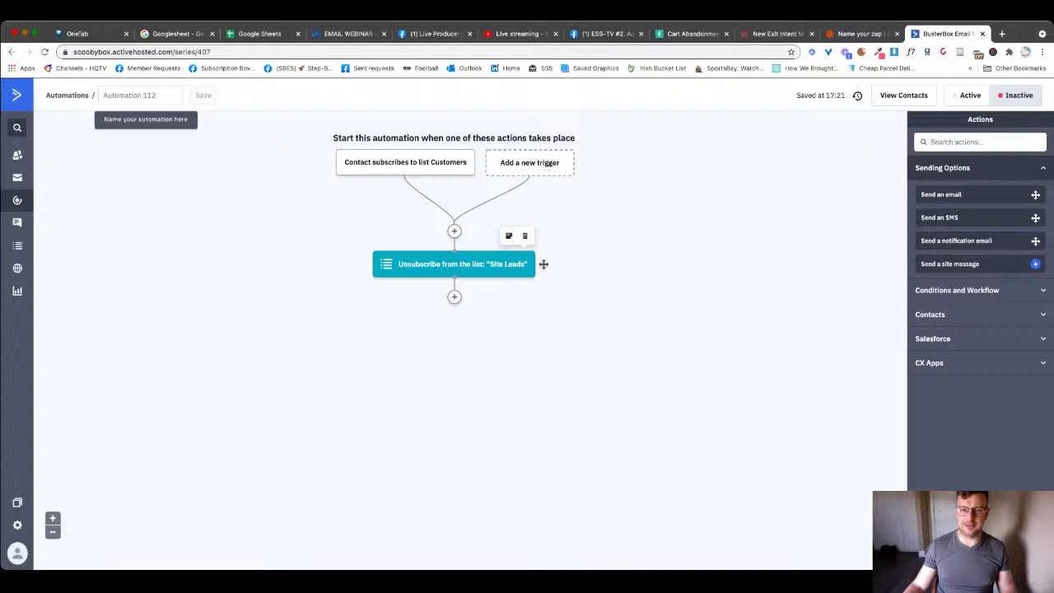
{"action": "left_click", "coordinate": [524, 236]}
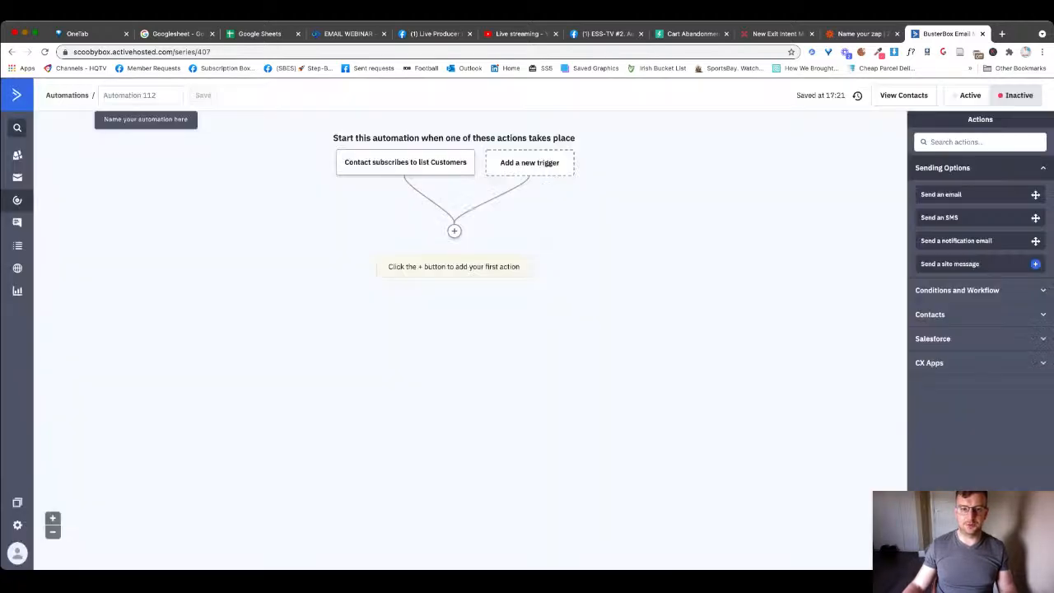
{"action": "left_click", "coordinate": [454, 230]}
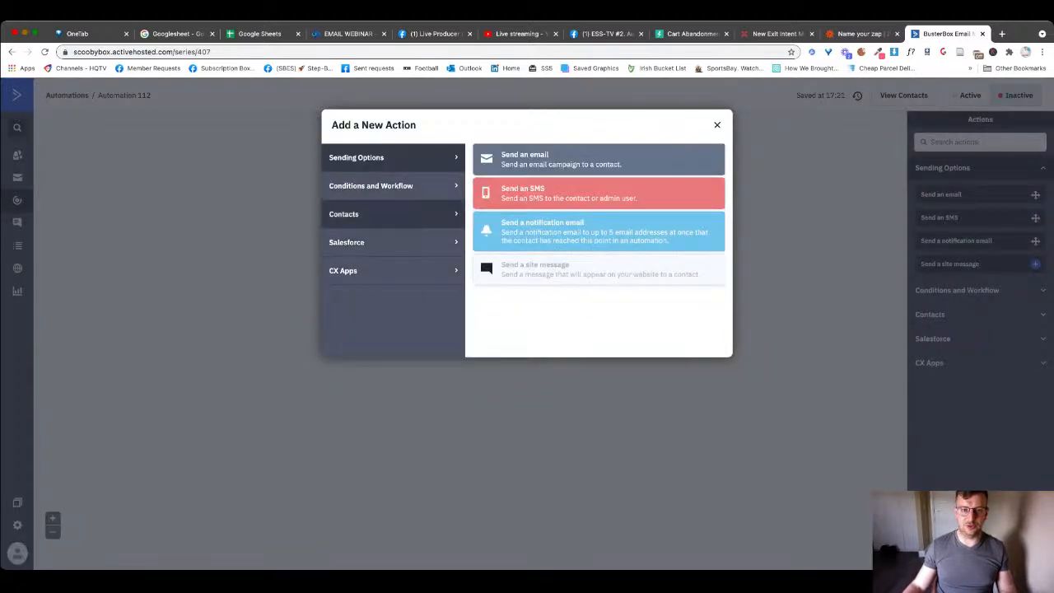
{"action": "left_click", "coordinate": [370, 214]}
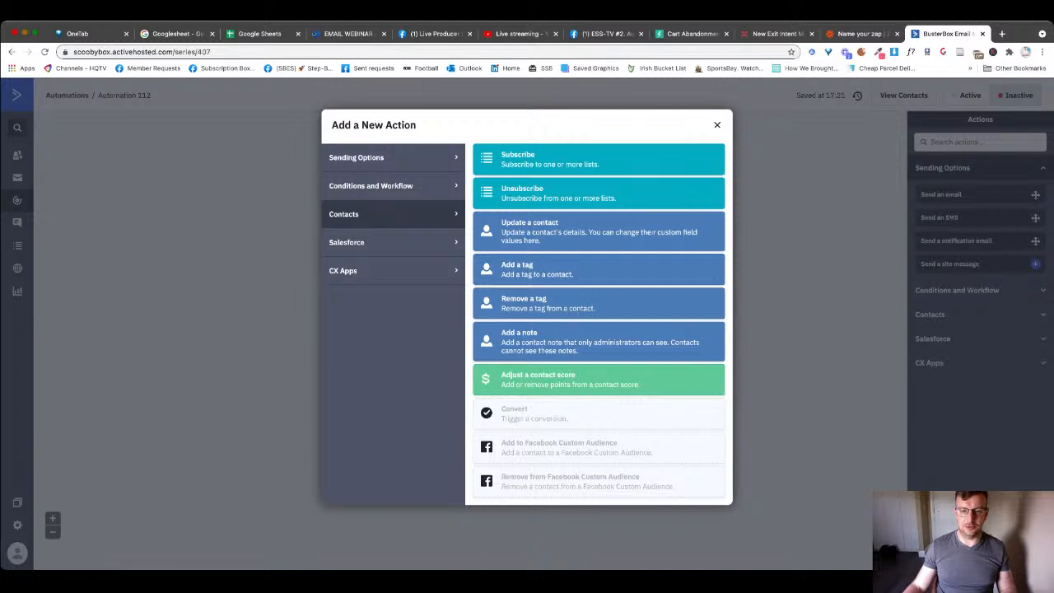
{"action": "left_click", "coordinate": [598, 192]}
{"action": "left_click", "coordinate": [421, 214]}
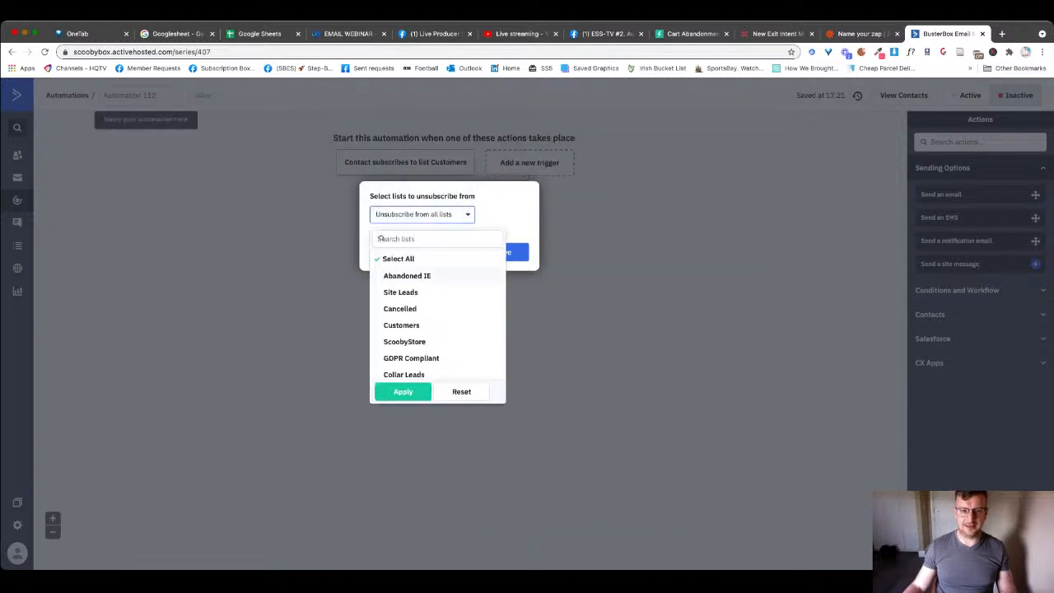
{"action": "left_click", "coordinate": [400, 292]}
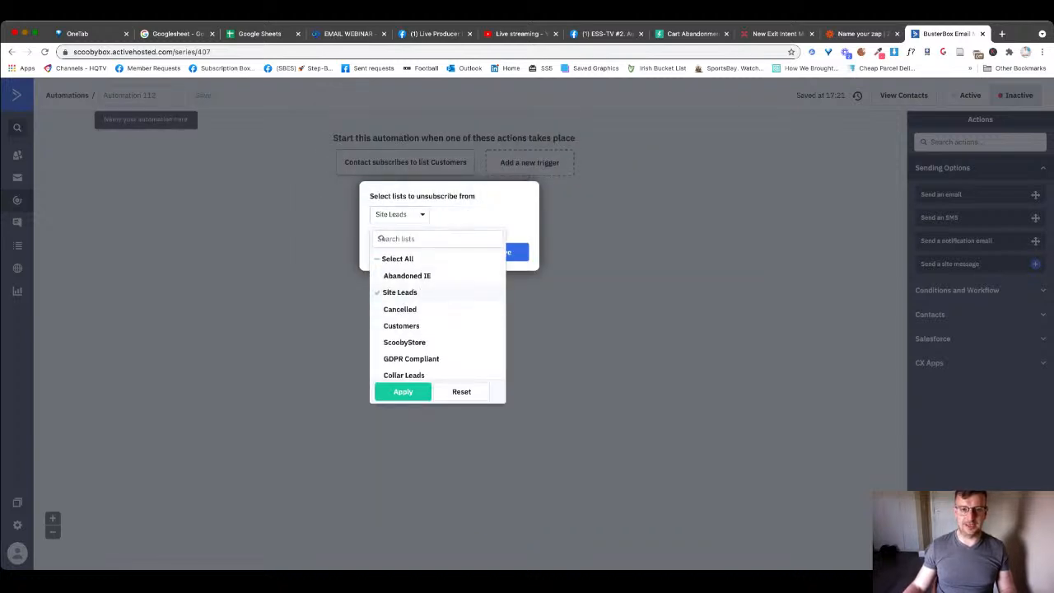
{"action": "left_click", "coordinate": [402, 391]}
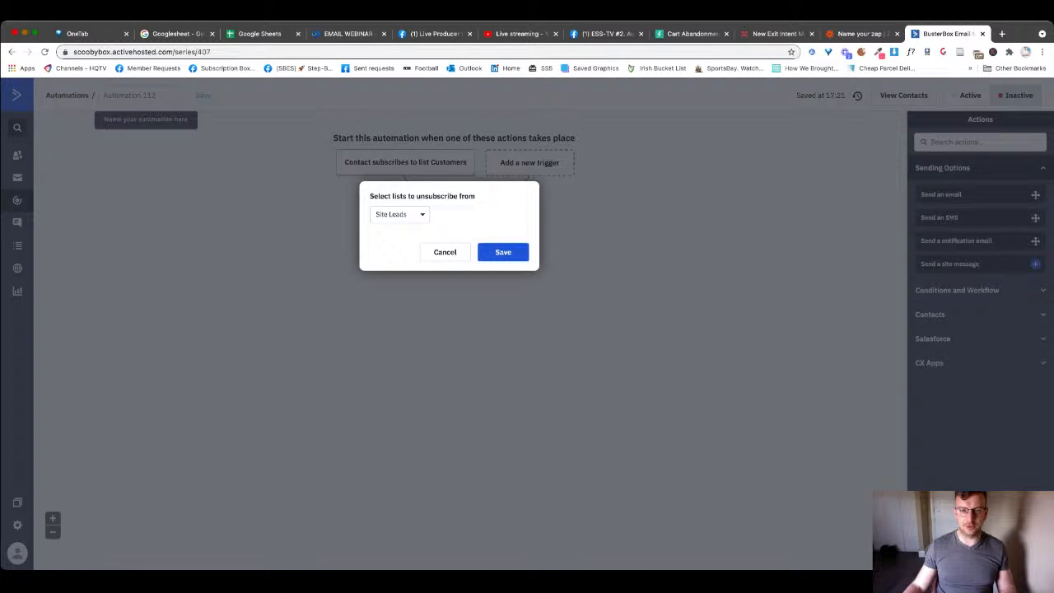
{"action": "left_click", "coordinate": [503, 252]}
{"action": "left_click", "coordinate": [860, 34]}
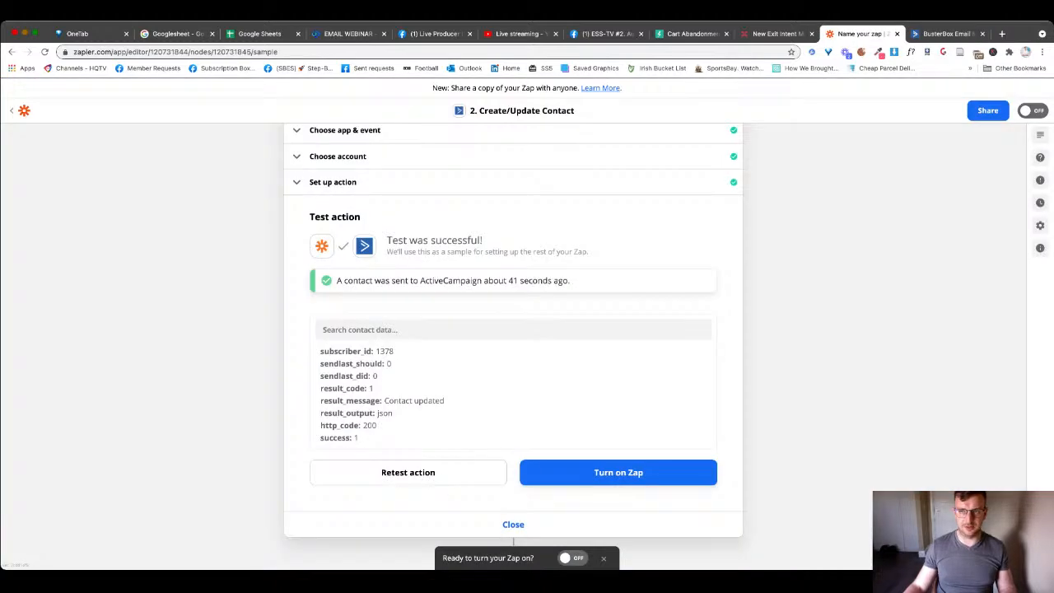
{"action": "left_click", "coordinate": [938, 34]}
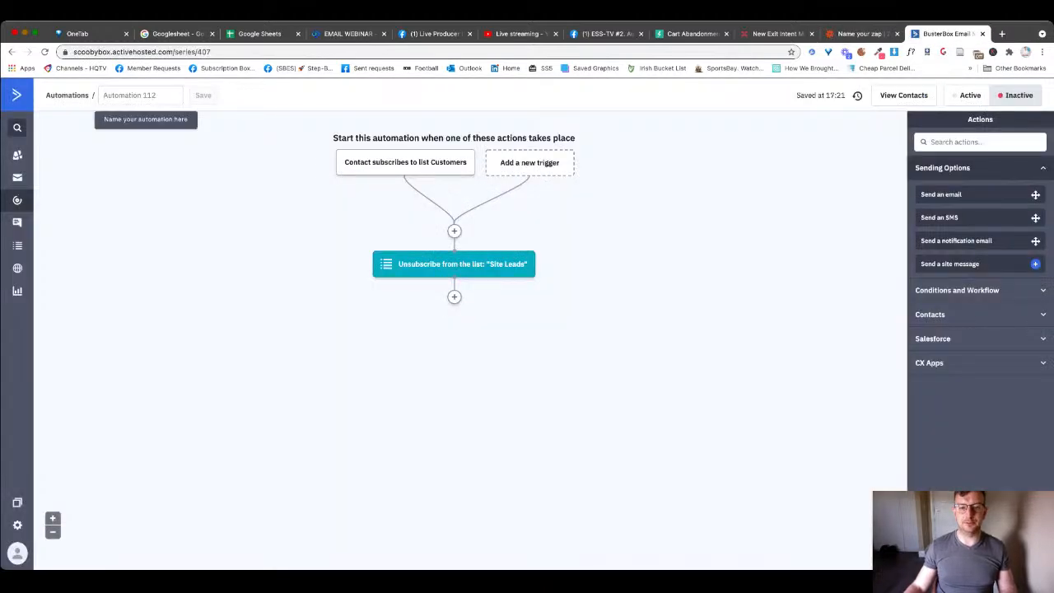
- Delete the Site Leads unsubscribe action and the Customers list start trigger
{"action": "mouse_move", "coordinate": [494, 265]}
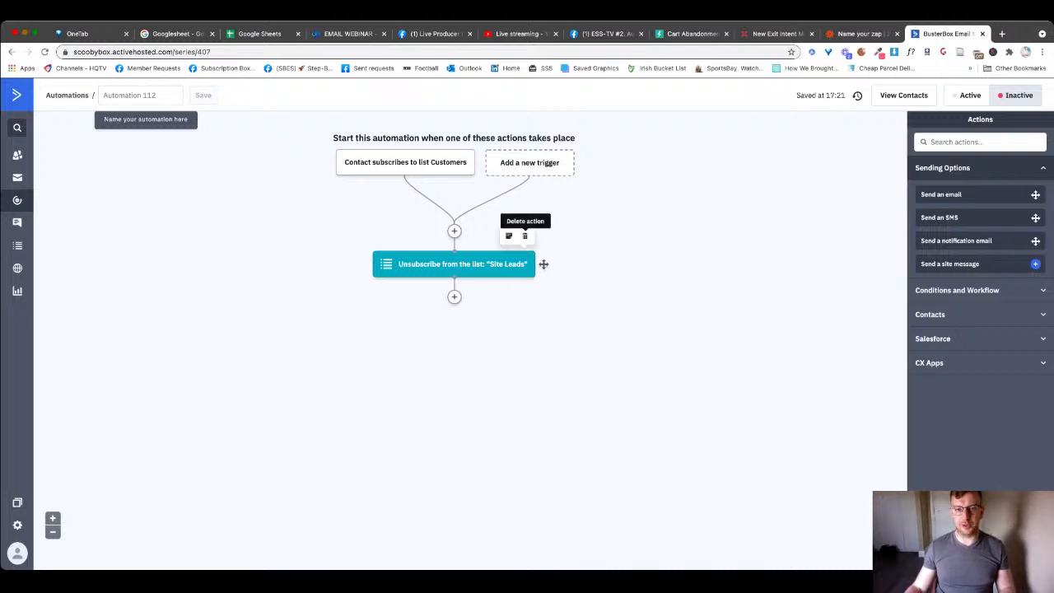
{"action": "left_click", "coordinate": [524, 235]}
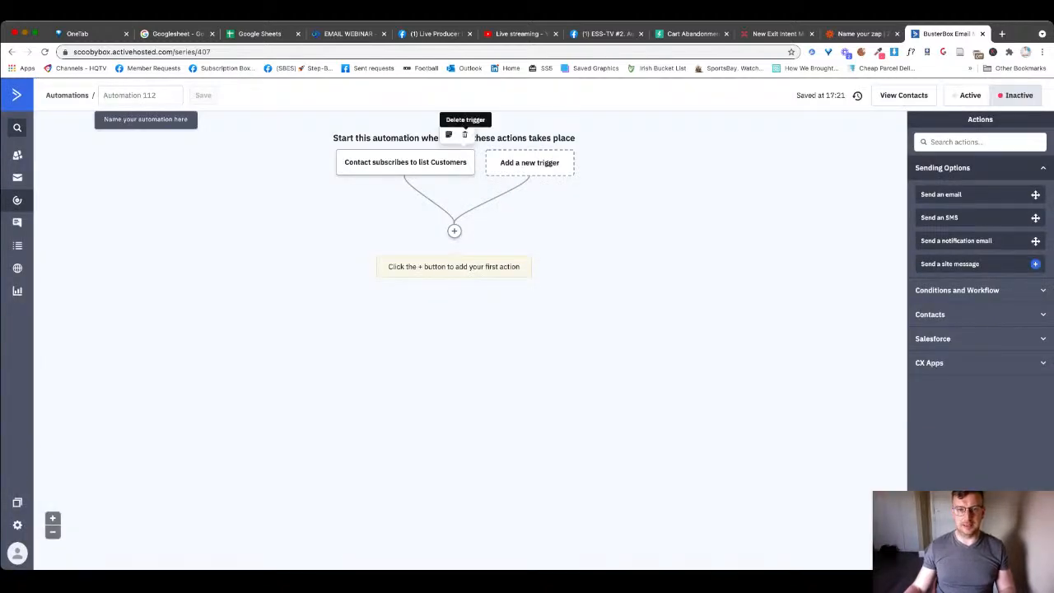
{"action": "left_click", "coordinate": [465, 134]}
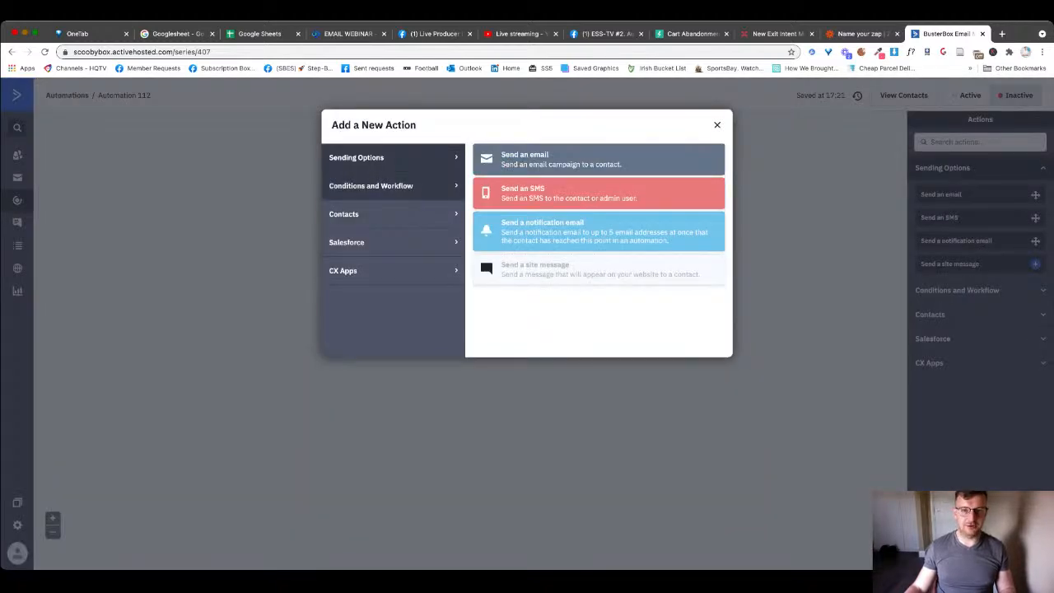
{"action": "left_click", "coordinate": [370, 185]}
{"action": "key", "text": "Escape"}
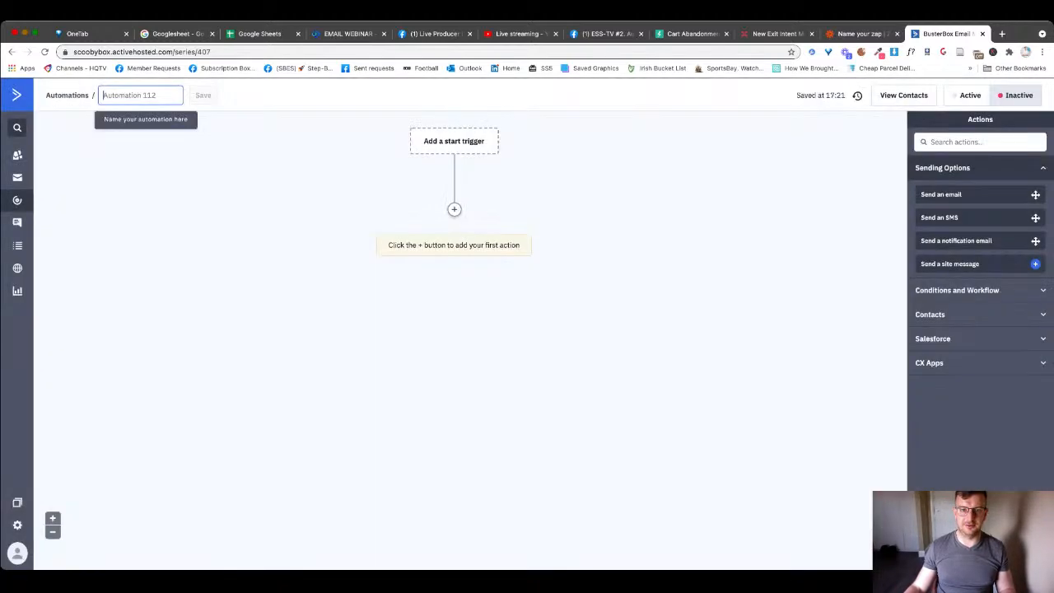
- Add a new 'Subscribes to a list' start trigger to the automation
{"action": "left_click", "coordinate": [453, 140]}
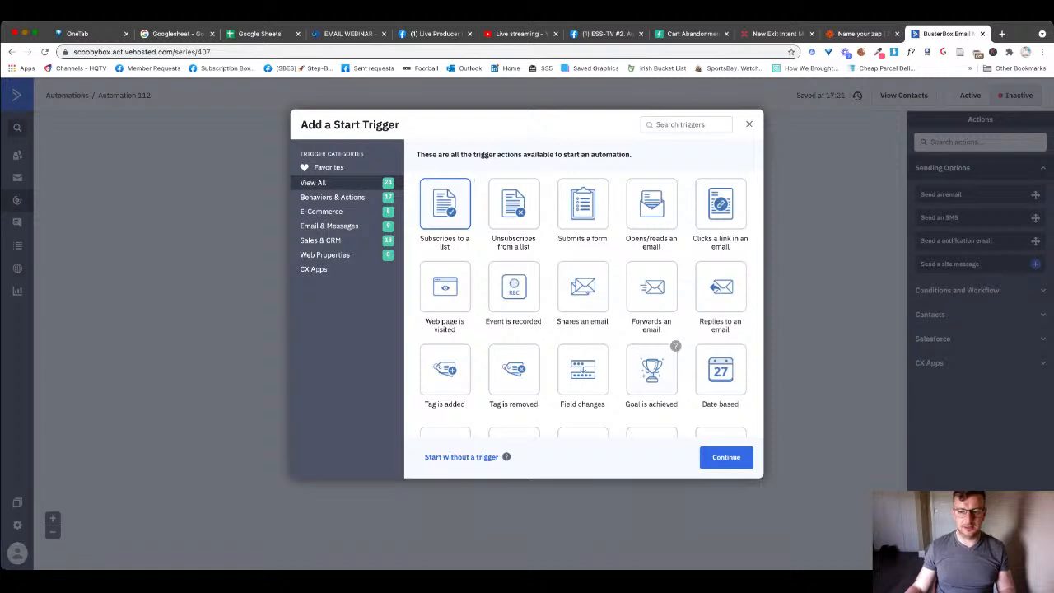
{"action": "left_click", "coordinate": [726, 457]}
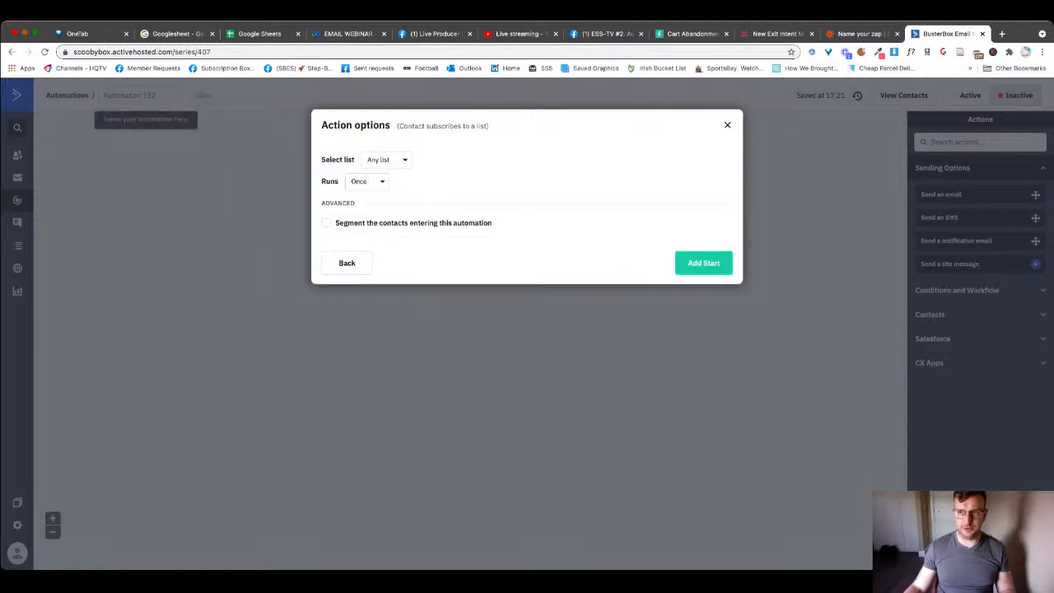
{"action": "left_click", "coordinate": [857, 34]}
{"action": "scroll", "coordinate": [513, 329], "scroll_direction": "up", "scroll_amount": 3}
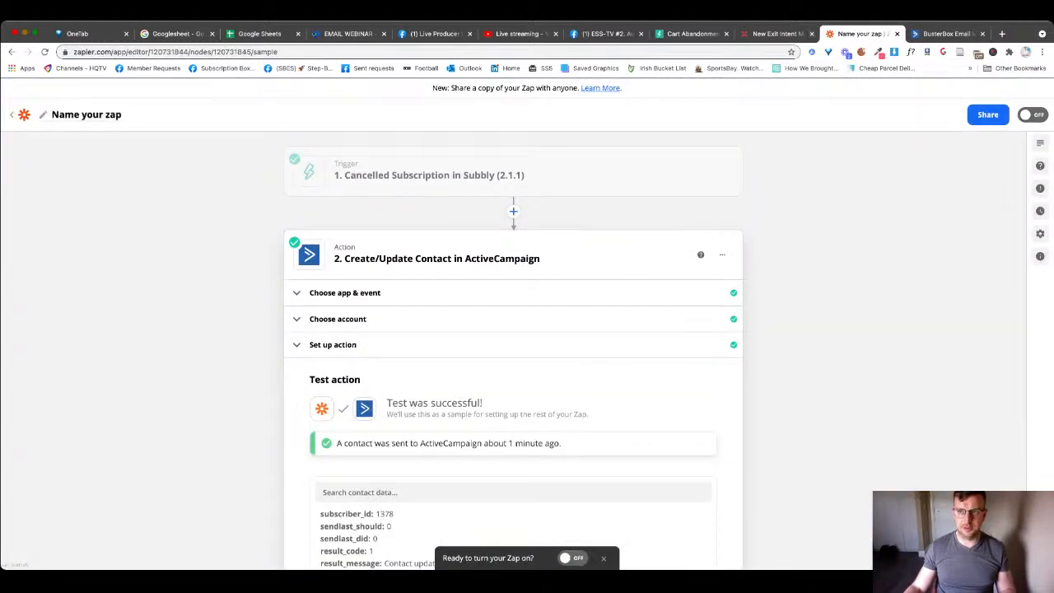
{"action": "left_click", "coordinate": [940, 34]}
{"action": "left_click", "coordinate": [703, 263]}
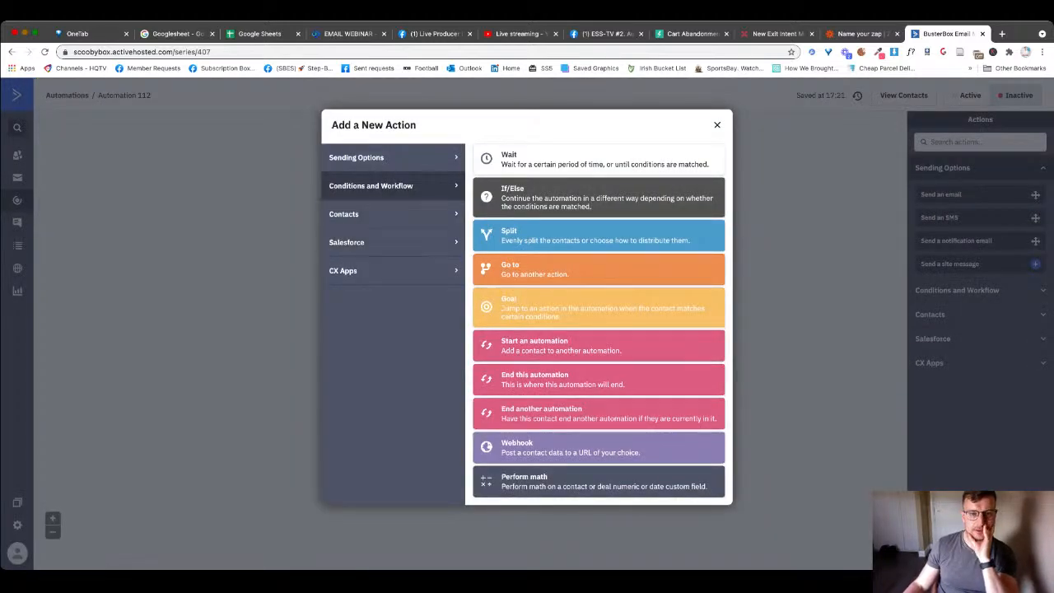
- Add a Contacts Unsubscribe action removing contacts from Site Leads and Customers
{"action": "left_click", "coordinate": [393, 214]}
{"action": "left_click", "coordinate": [576, 192]}
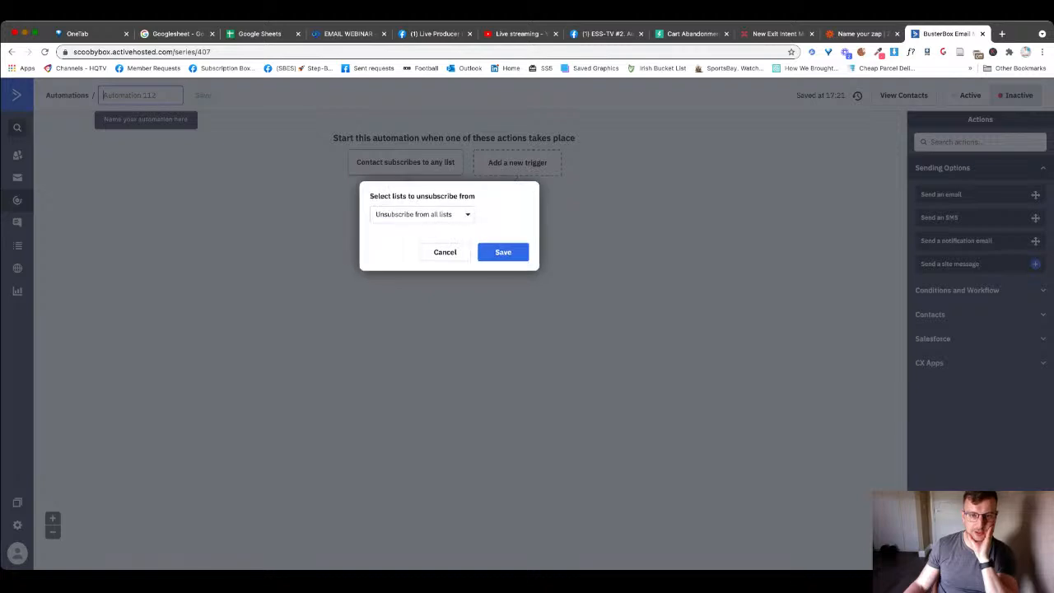
{"action": "left_click", "coordinate": [422, 214]}
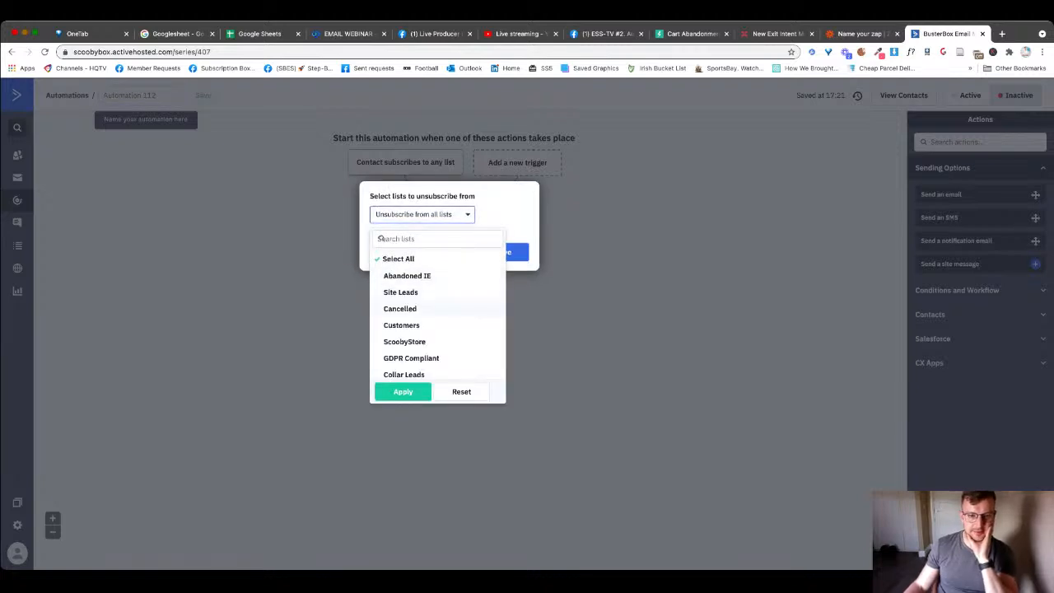
{"action": "left_click", "coordinate": [400, 293]}
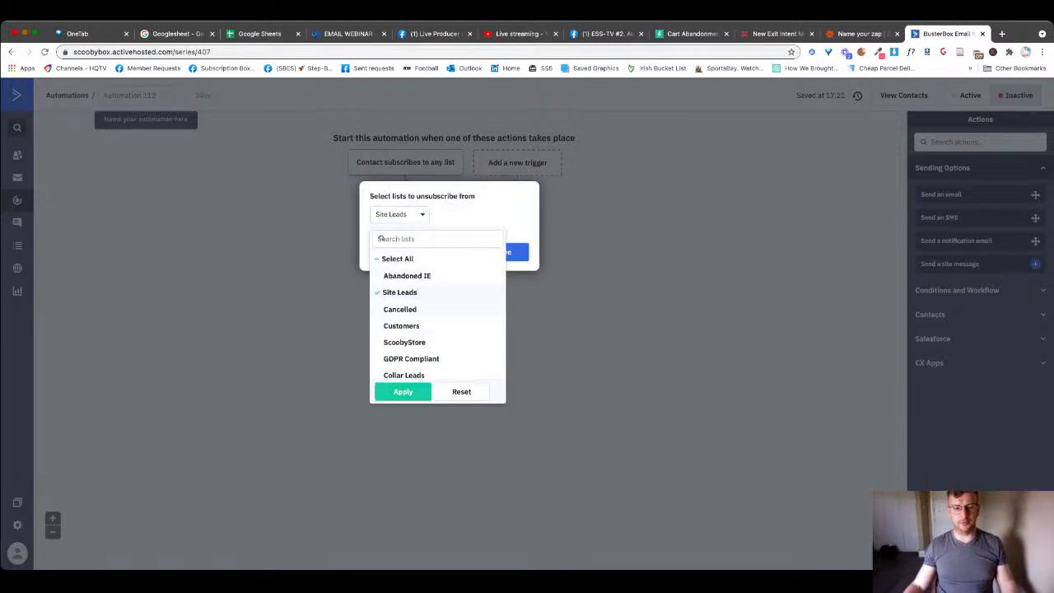
{"action": "left_click", "coordinate": [400, 326]}
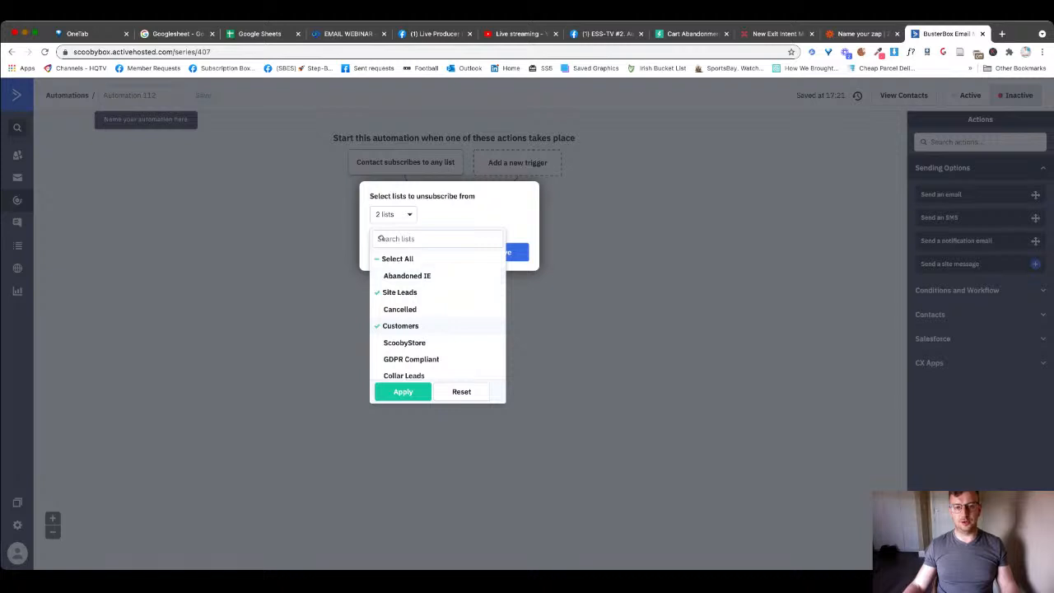
{"action": "left_click", "coordinate": [402, 392]}
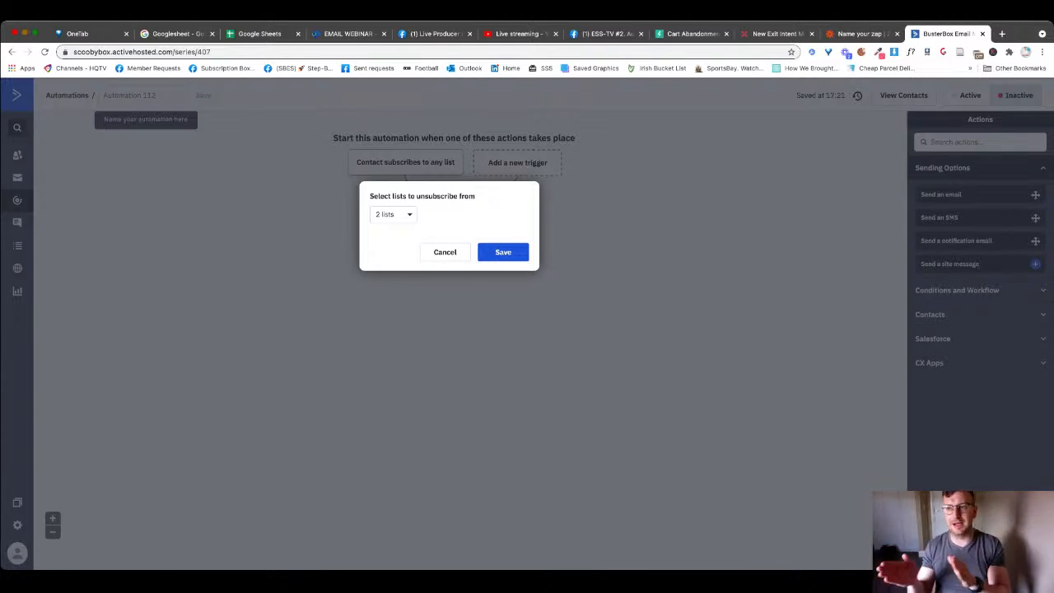
{"action": "left_click", "coordinate": [503, 252]}
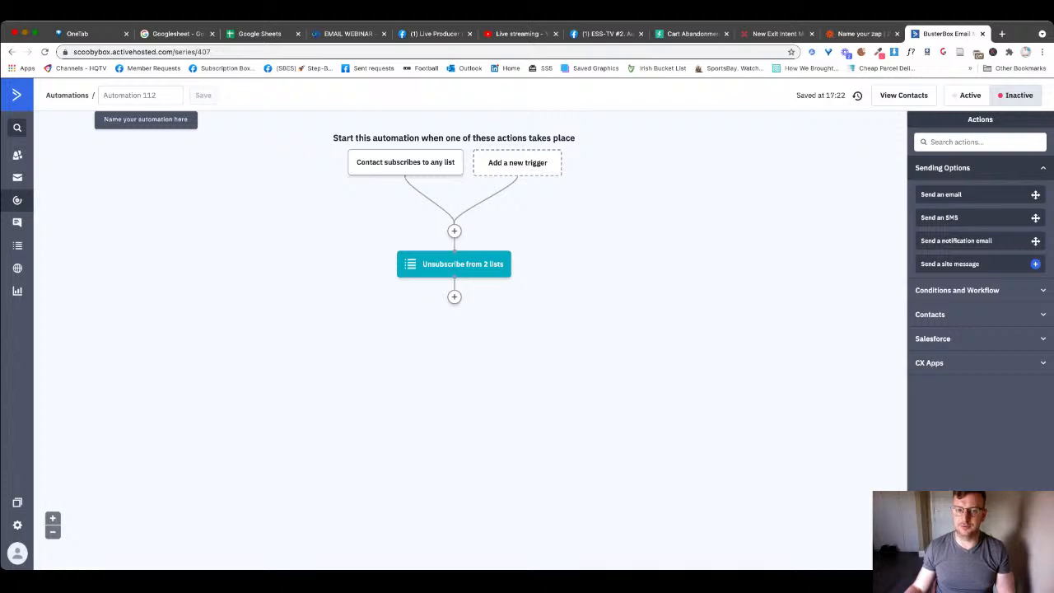
- Change the start trigger's list to Cancelled and save it
{"action": "left_click", "coordinate": [405, 162]}
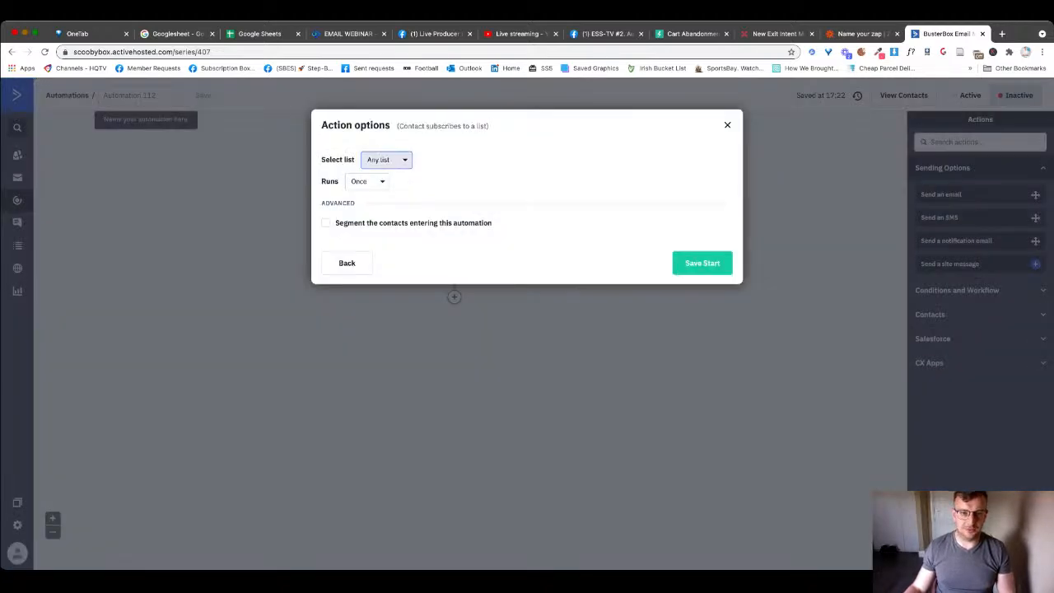
{"action": "left_click", "coordinate": [380, 160]}
{"action": "left_click", "coordinate": [372, 185]}
{"action": "key", "text": "BackSpace"}
{"action": "key", "text": "BackSpace"}
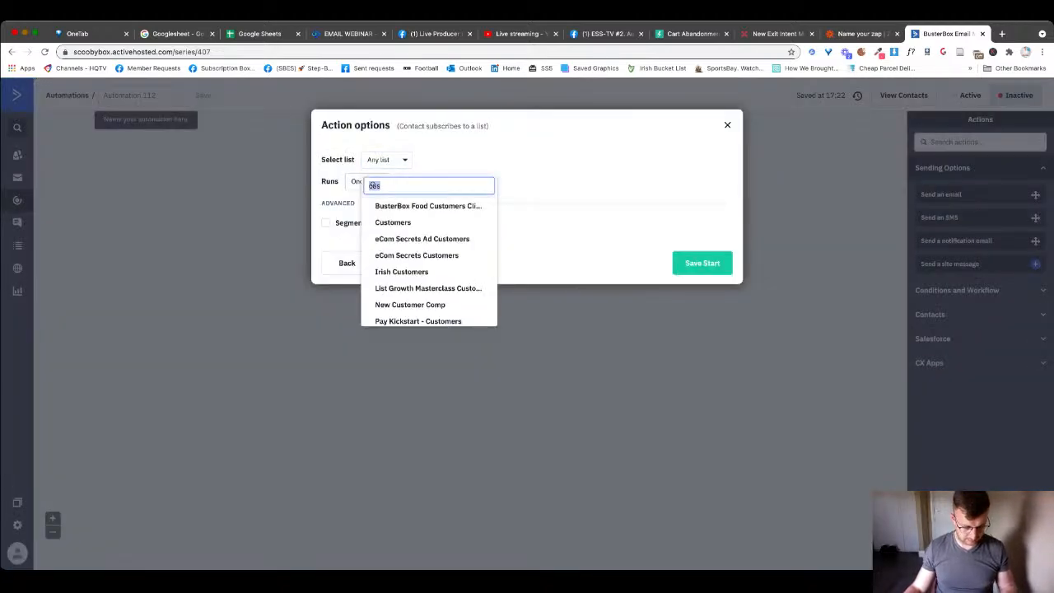
{"action": "type", "text": "an"}
{"action": "left_click", "coordinate": [391, 205]}
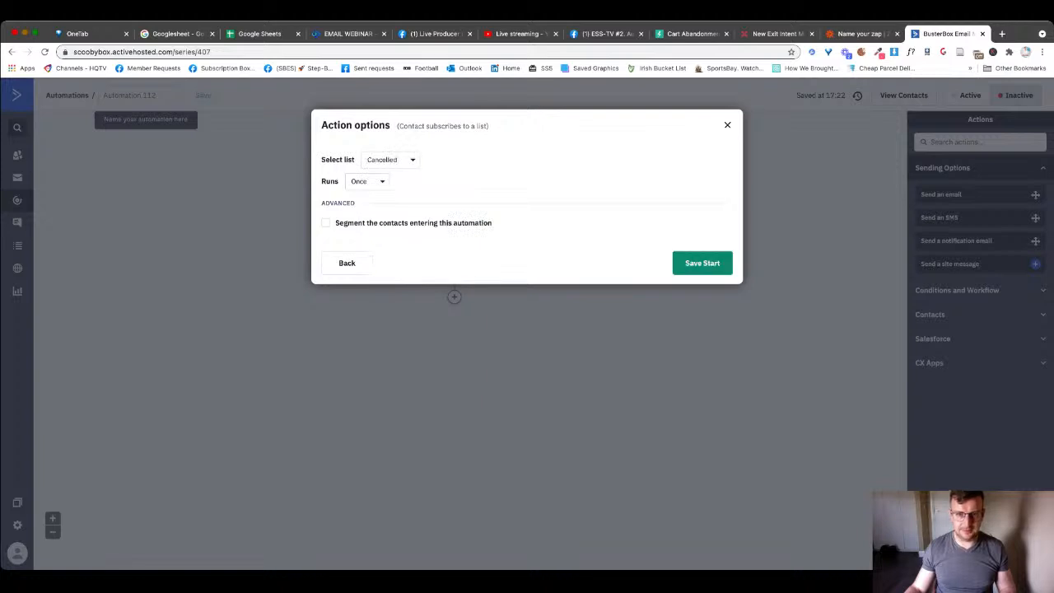
{"action": "left_click", "coordinate": [702, 263]}
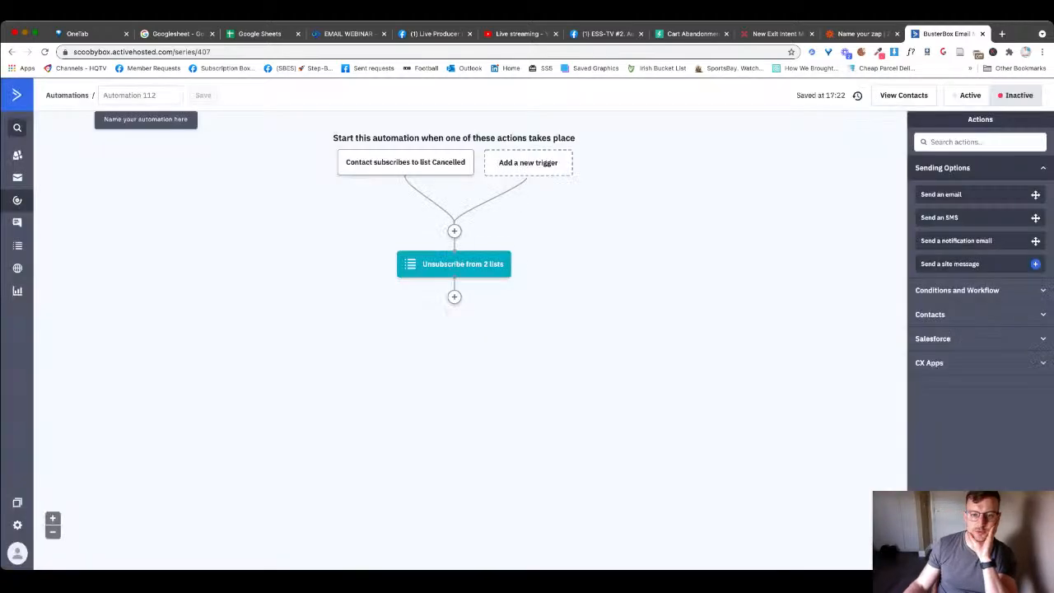
- Uncheck Site Leads so the unsubscribe step removes contacts from Customers only, then switch to Facebook
{"action": "left_click", "coordinate": [484, 236]}
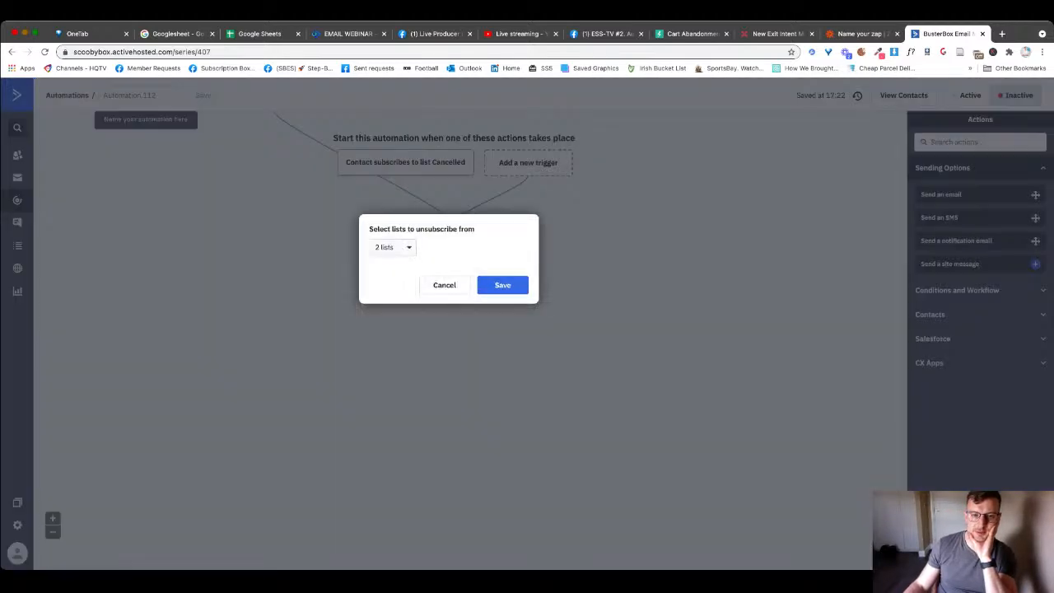
{"action": "left_click", "coordinate": [386, 246]}
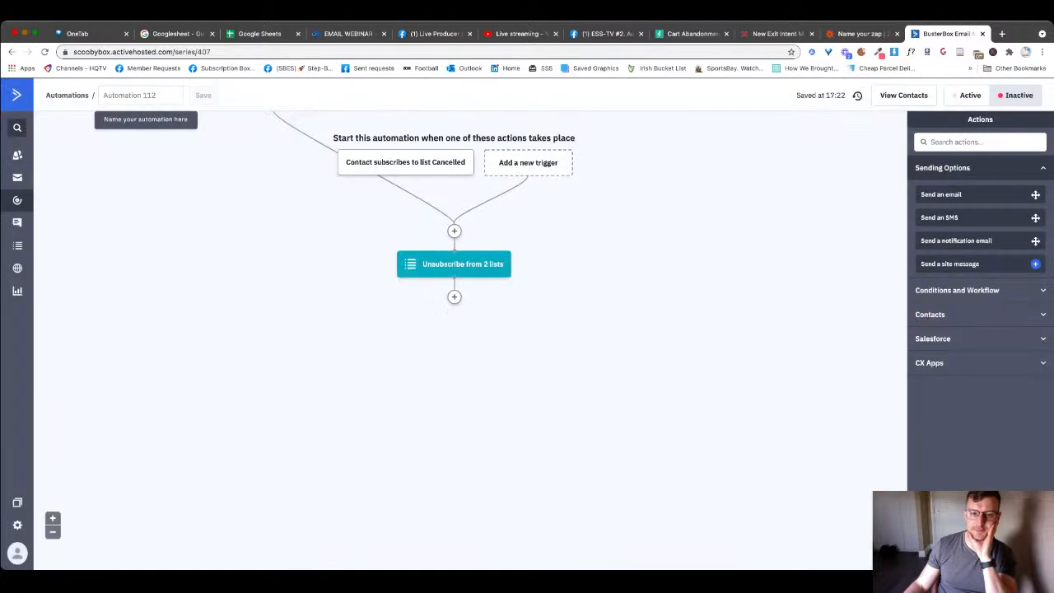
{"action": "left_click", "coordinate": [457, 264]}
{"action": "left_click", "coordinate": [387, 247]}
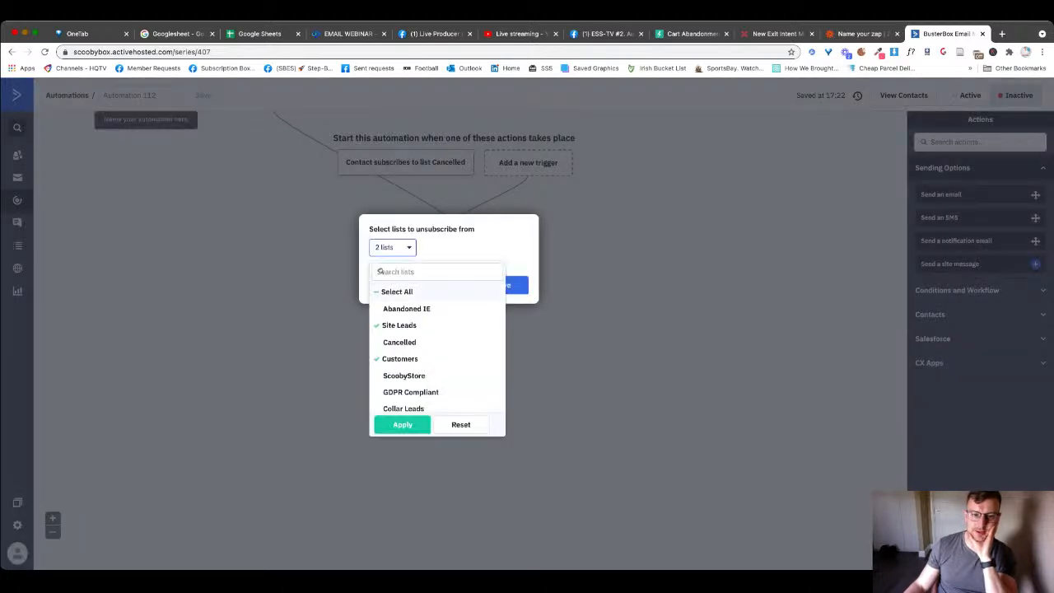
{"action": "left_click", "coordinate": [400, 325]}
{"action": "left_click", "coordinate": [507, 285]}
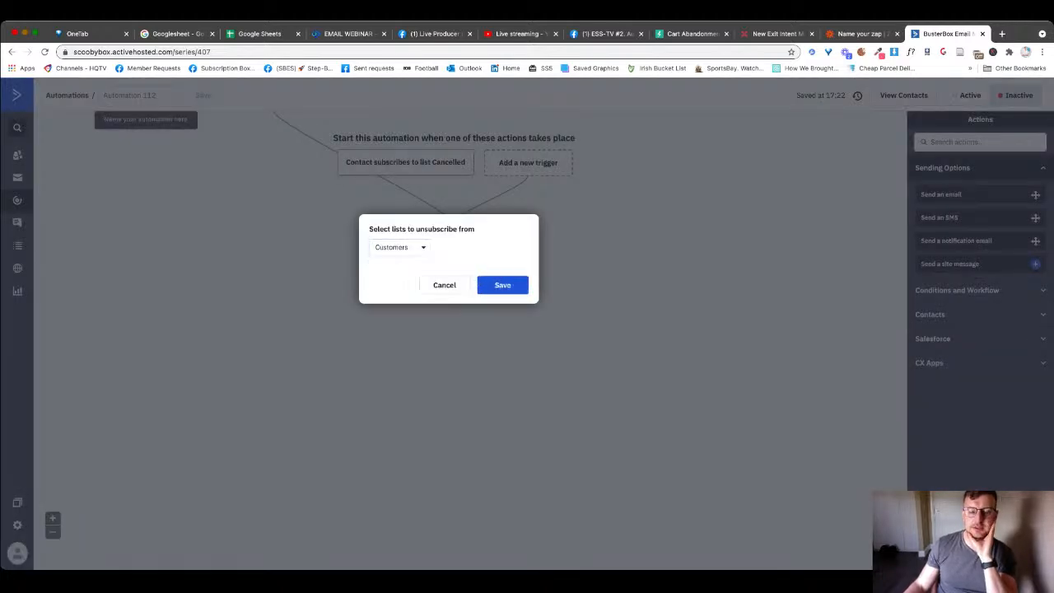
{"action": "left_click", "coordinate": [506, 285]}
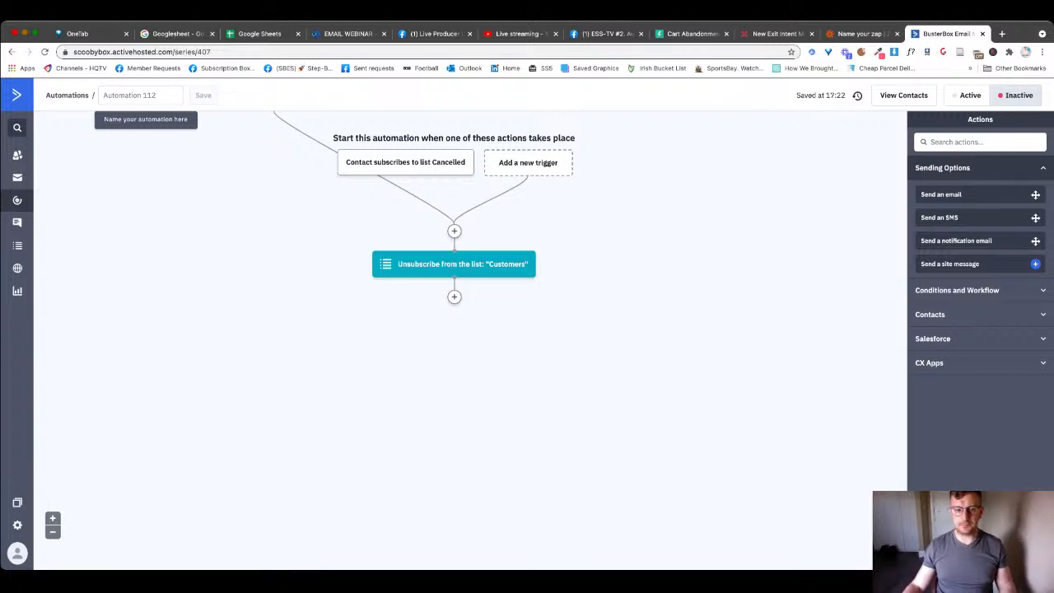
{"action": "left_click", "coordinate": [606, 34]}
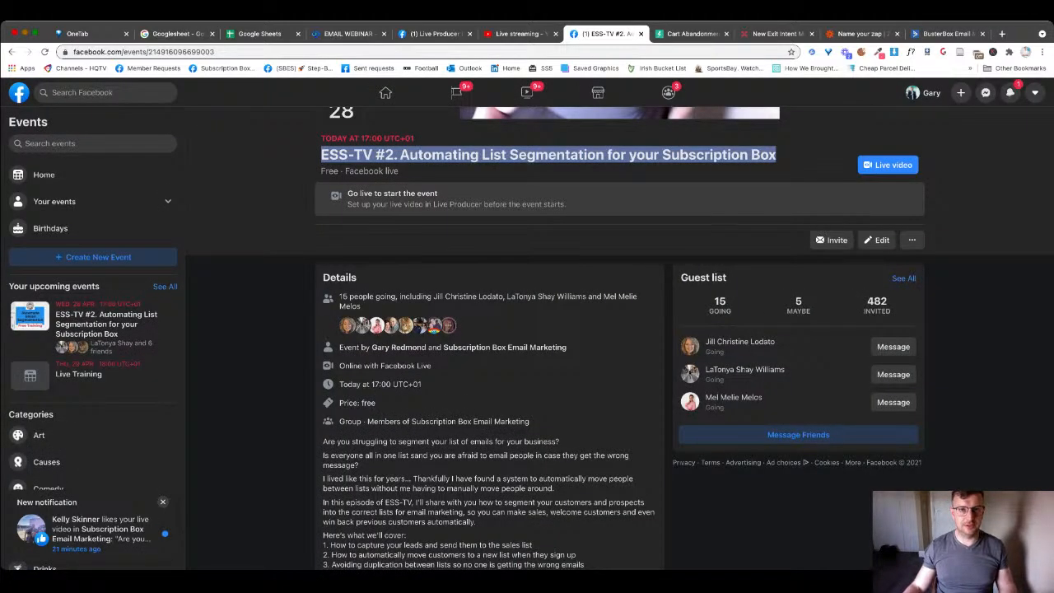
- Look over the Live Producer dashboard and Subbly cart abandonment settings, then return to Automation 112
{"action": "left_click", "coordinate": [435, 34]}
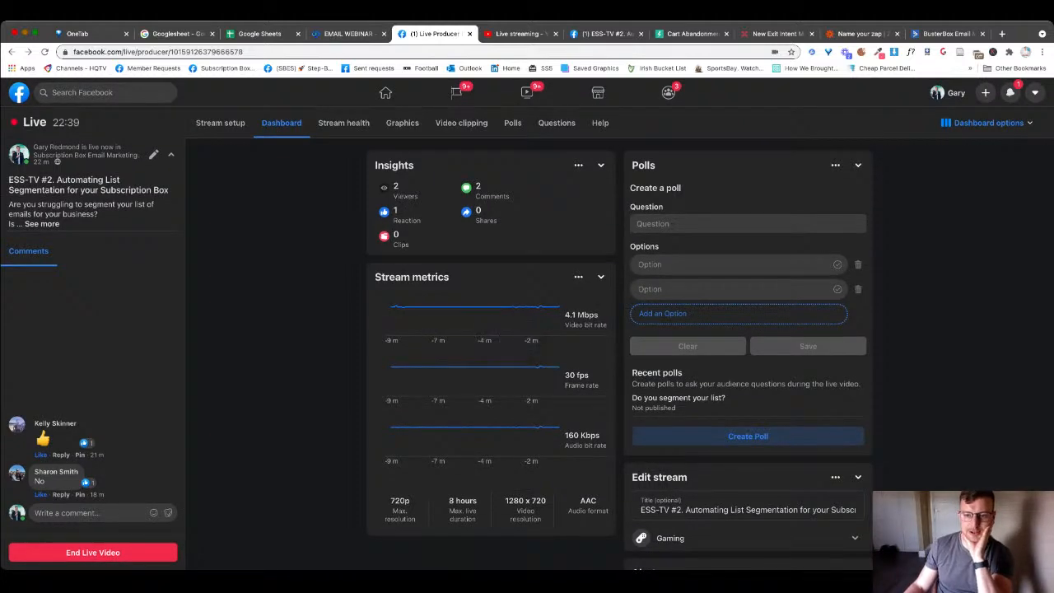
{"action": "scroll", "coordinate": [748, 402], "scroll_direction": "down", "scroll_amount": 3}
{"action": "scroll", "coordinate": [747, 402], "scroll_direction": "up", "scroll_amount": 3}
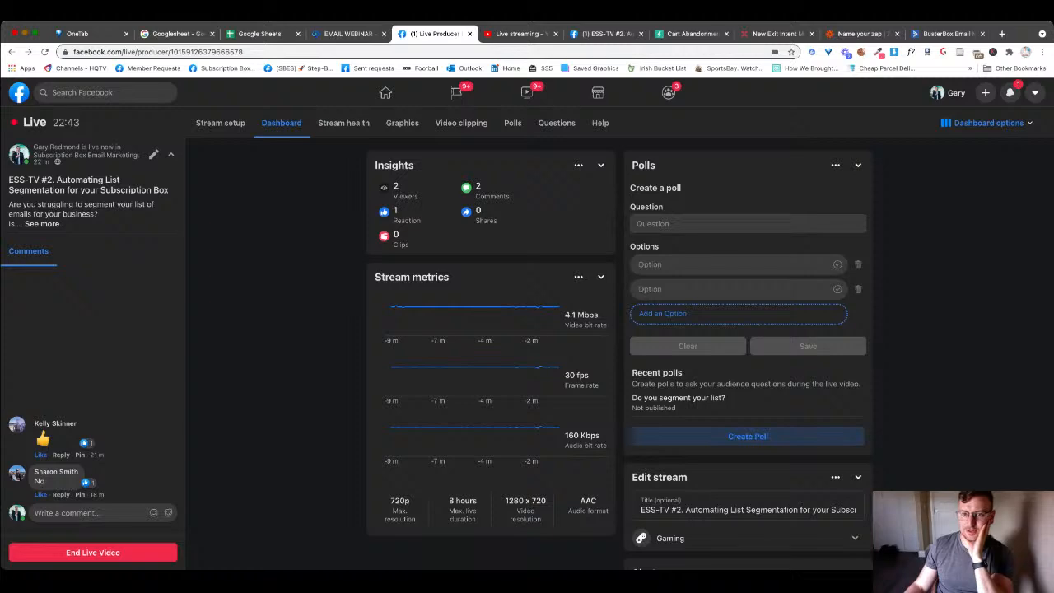
{"action": "left_click", "coordinate": [692, 33]}
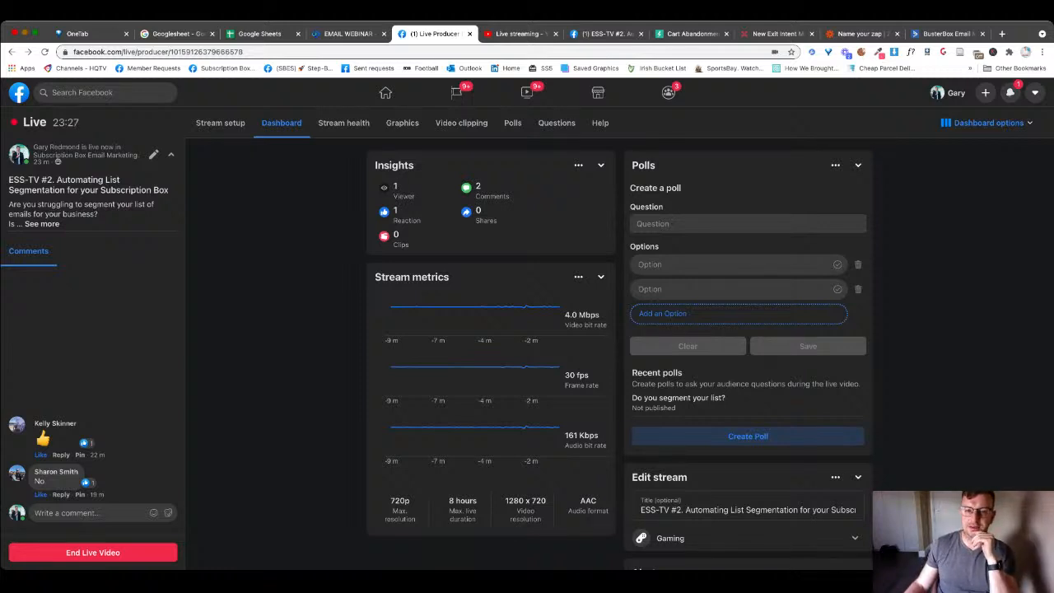
{"action": "scroll", "coordinate": [617, 345], "scroll_direction": "down", "scroll_amount": 3}
{"action": "scroll", "coordinate": [618, 346], "scroll_direction": "up", "scroll_amount": 3}
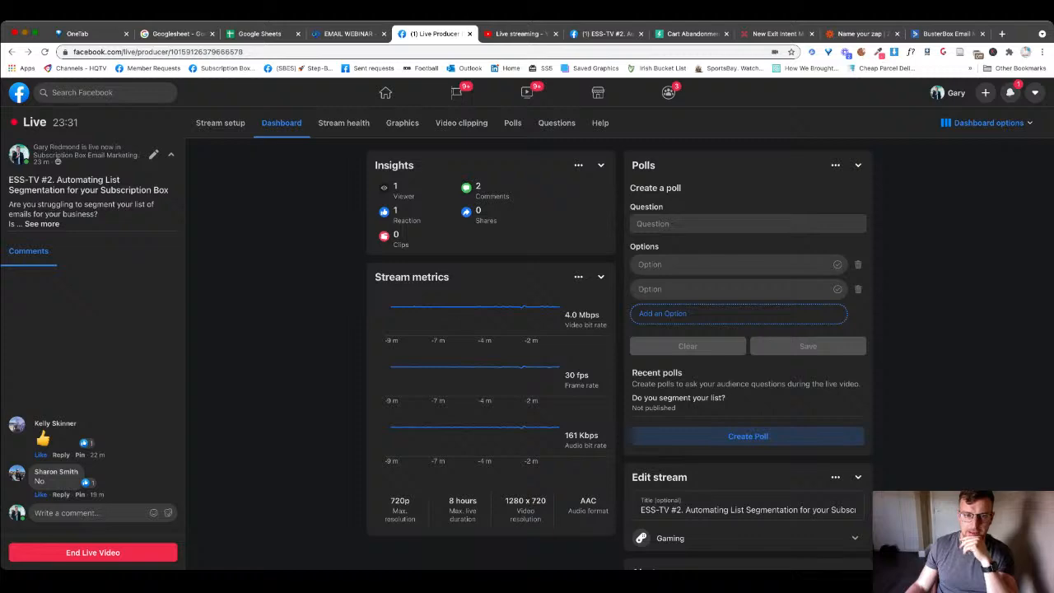
{"action": "left_click", "coordinate": [692, 34]}
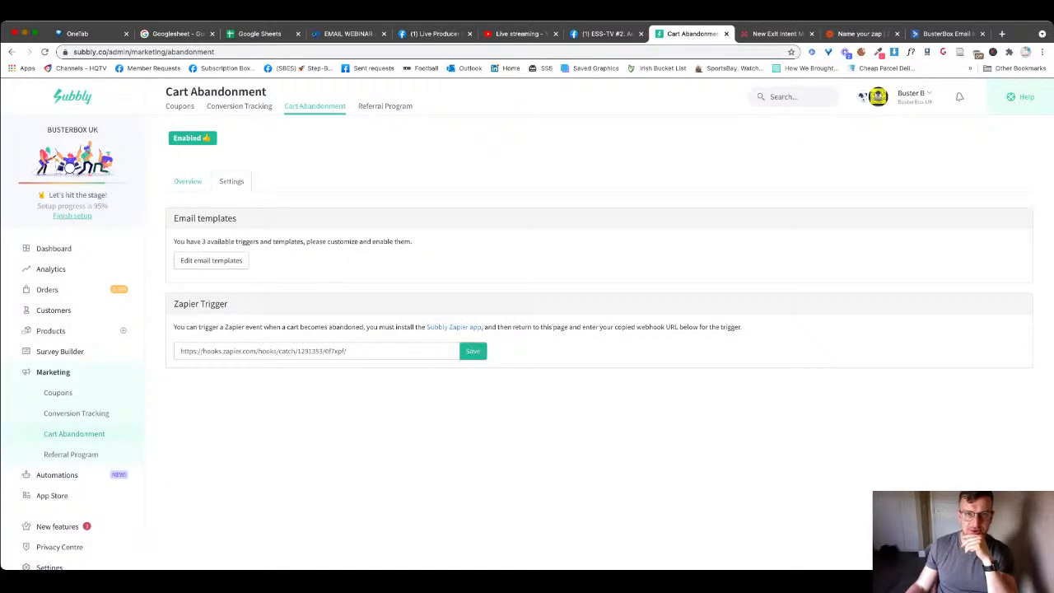
{"action": "left_click", "coordinate": [435, 34]}
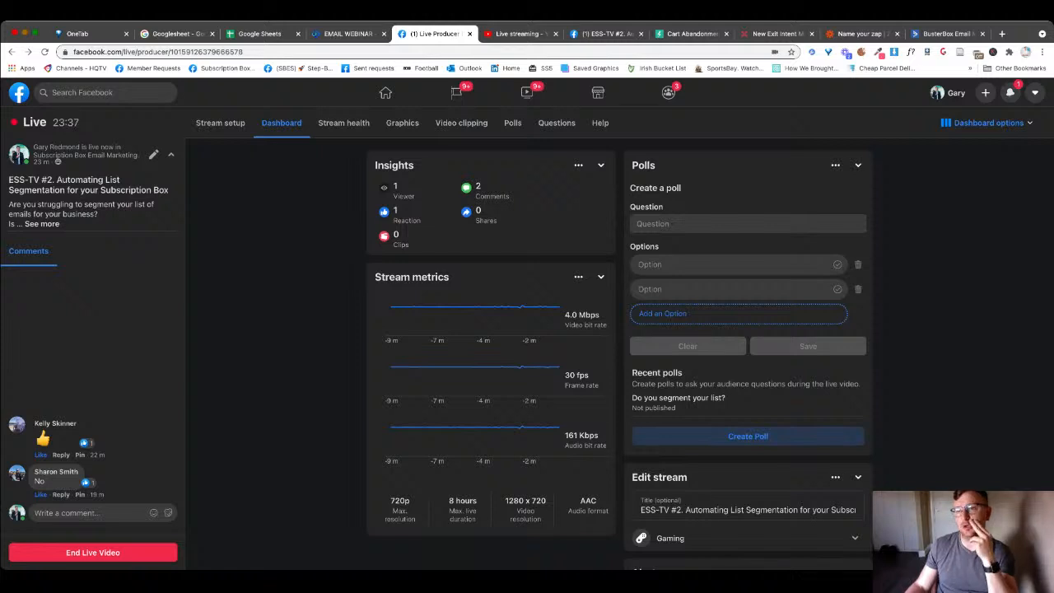
{"action": "left_click", "coordinate": [945, 34]}
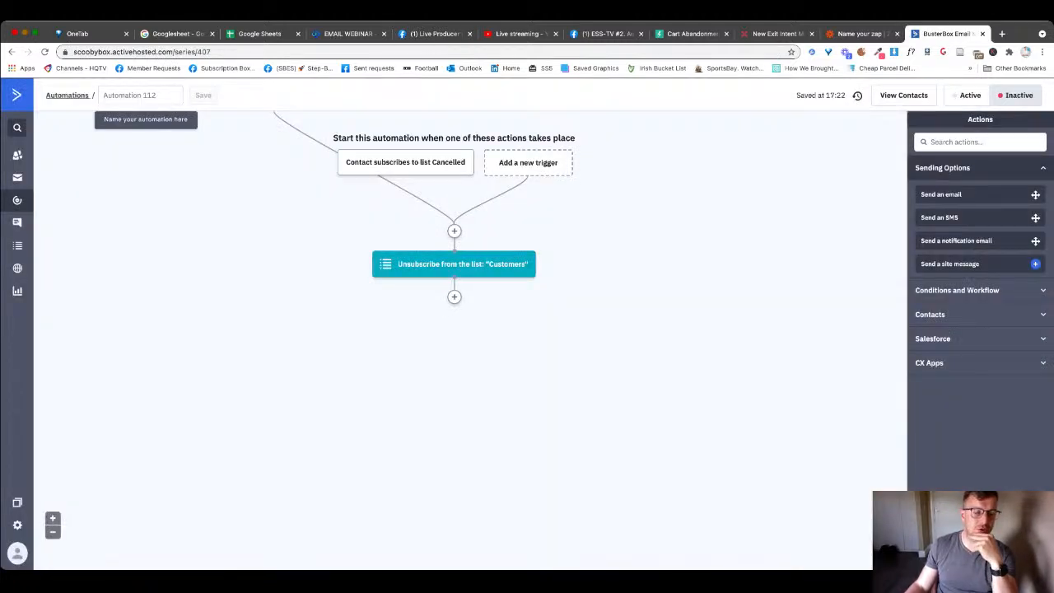
- Delete Automation 112, acknowledging all four deletion warnings, then bring up the Campaigns list
{"action": "left_click", "coordinate": [67, 95]}
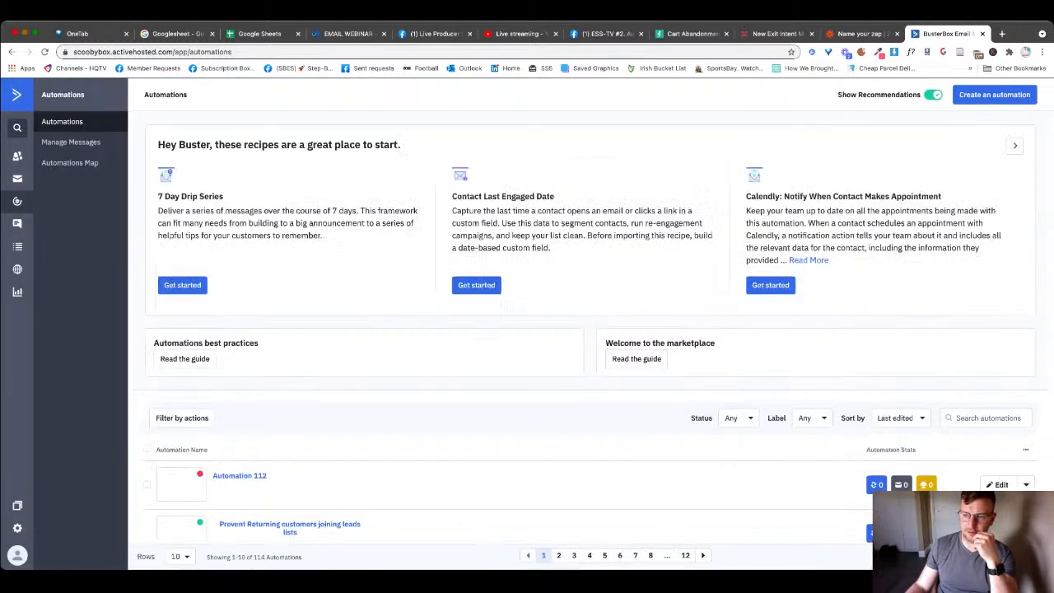
{"action": "double_click", "coordinate": [1026, 376]}
{"action": "left_click", "coordinate": [1025, 517]}
{"action": "scroll", "coordinate": [988, 474], "scroll_direction": "down", "scroll_amount": 1}
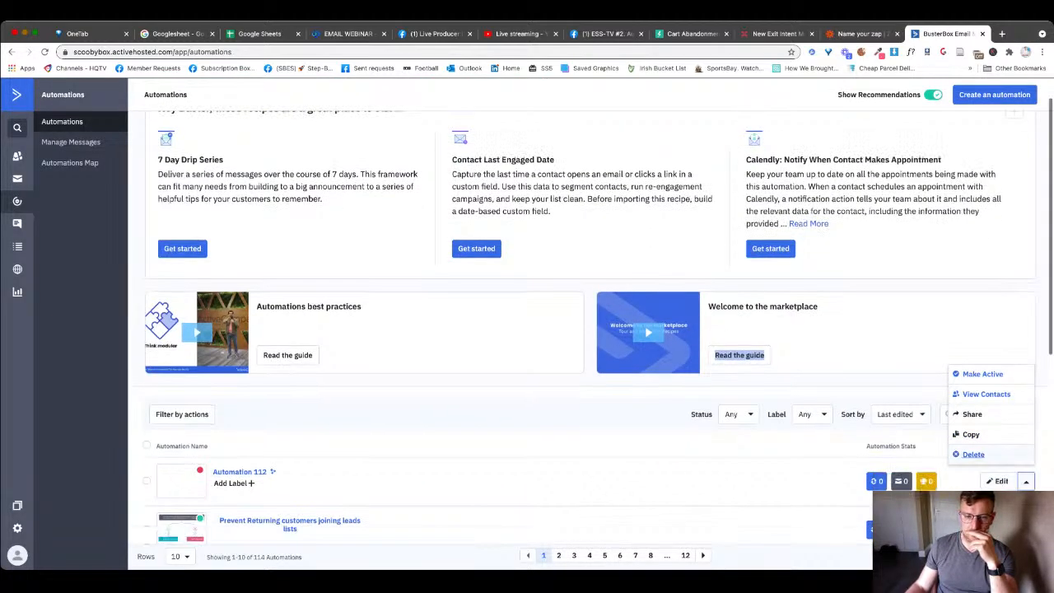
{"action": "left_click", "coordinate": [972, 454]}
{"action": "left_click", "coordinate": [396, 289]}
{"action": "left_click", "coordinate": [396, 232]}
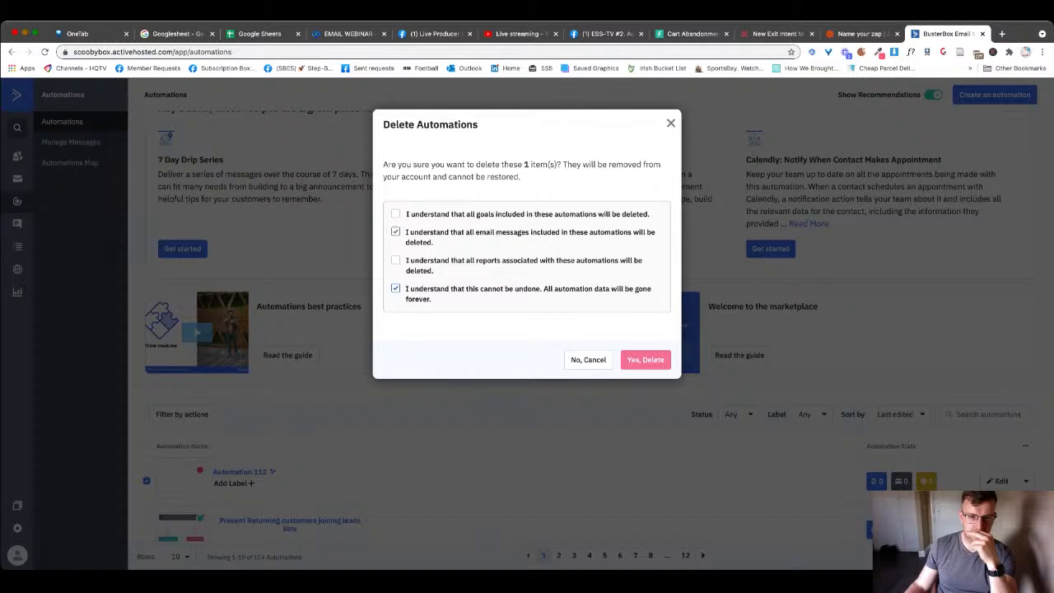
{"action": "left_click", "coordinate": [395, 213]}
{"action": "left_click", "coordinate": [396, 259]}
{"action": "left_click", "coordinate": [645, 359]}
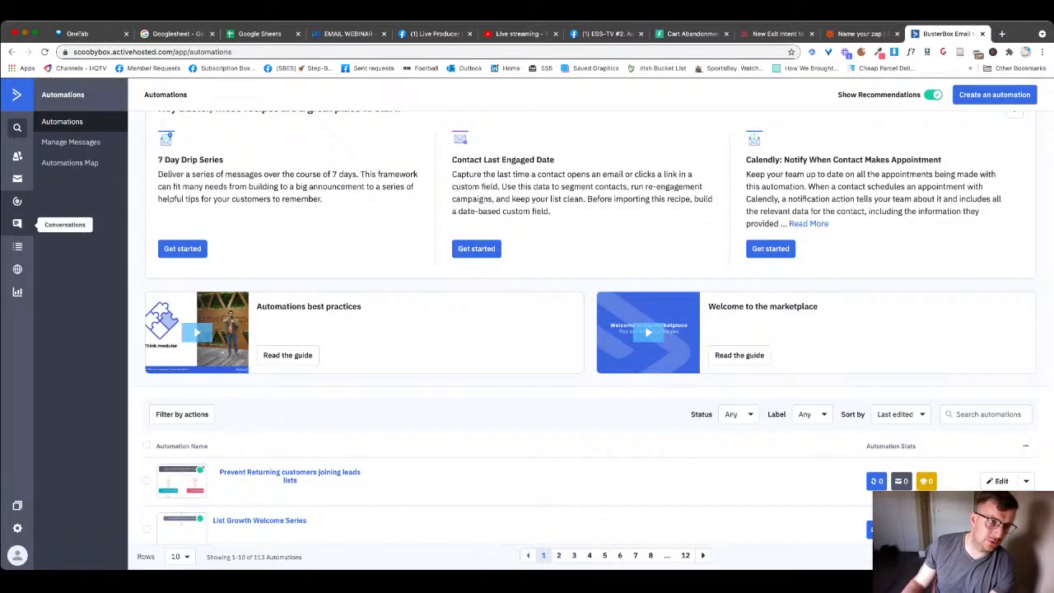
{"action": "left_click", "coordinate": [18, 178]}
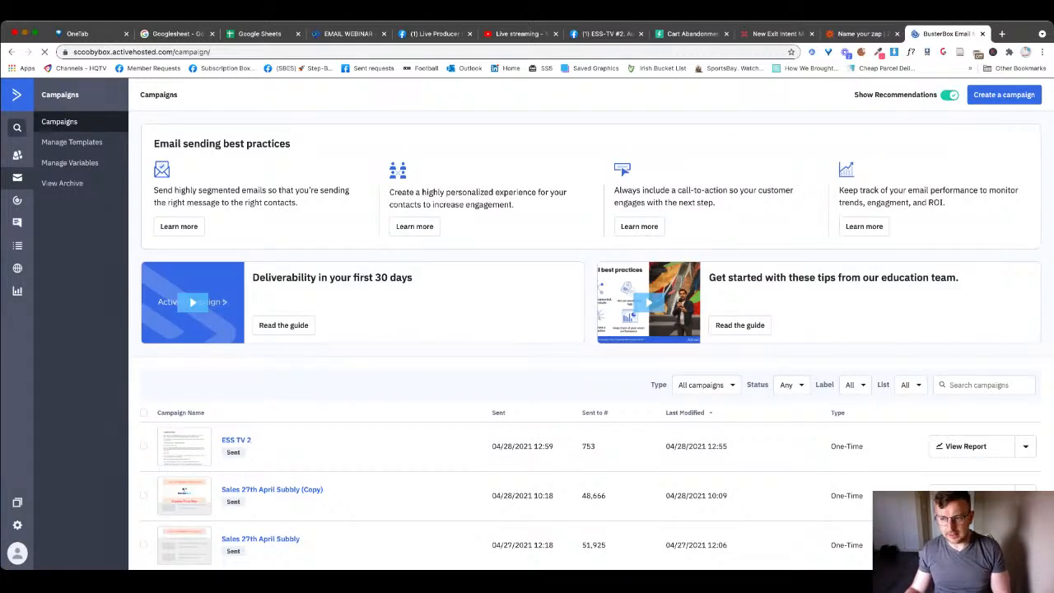
- Create an 'ESS TV 2 (Copy)' resend for Sub Box Email Marketing and edit its Non-Openers segment
{"action": "left_click", "coordinate": [1025, 445]}
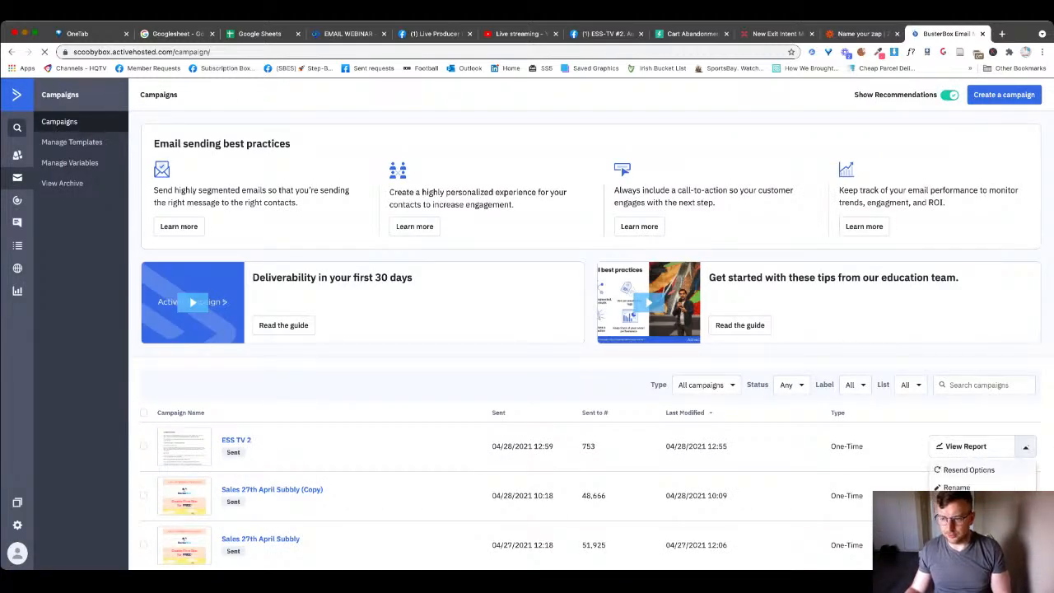
{"action": "left_click", "coordinate": [968, 470]}
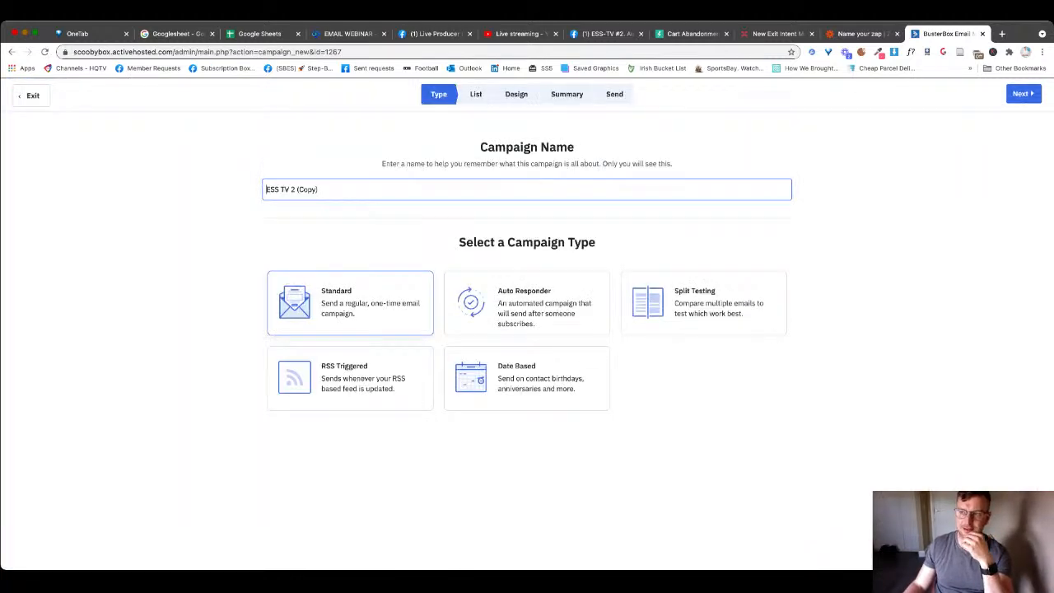
{"action": "left_click", "coordinate": [1023, 93]}
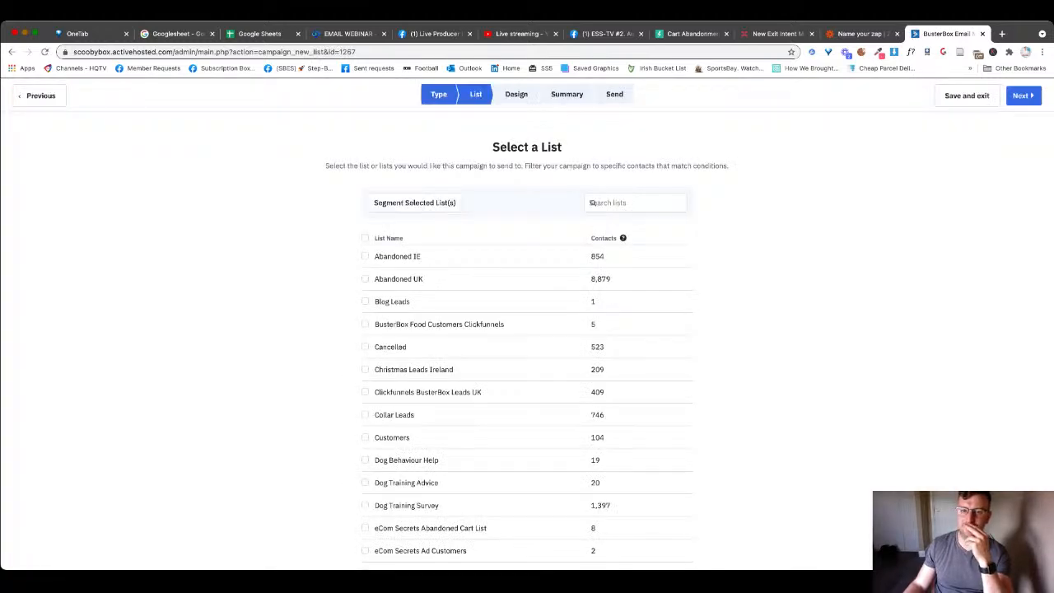
{"action": "scroll", "coordinate": [591, 203], "scroll_direction": "down", "scroll_amount": 20}
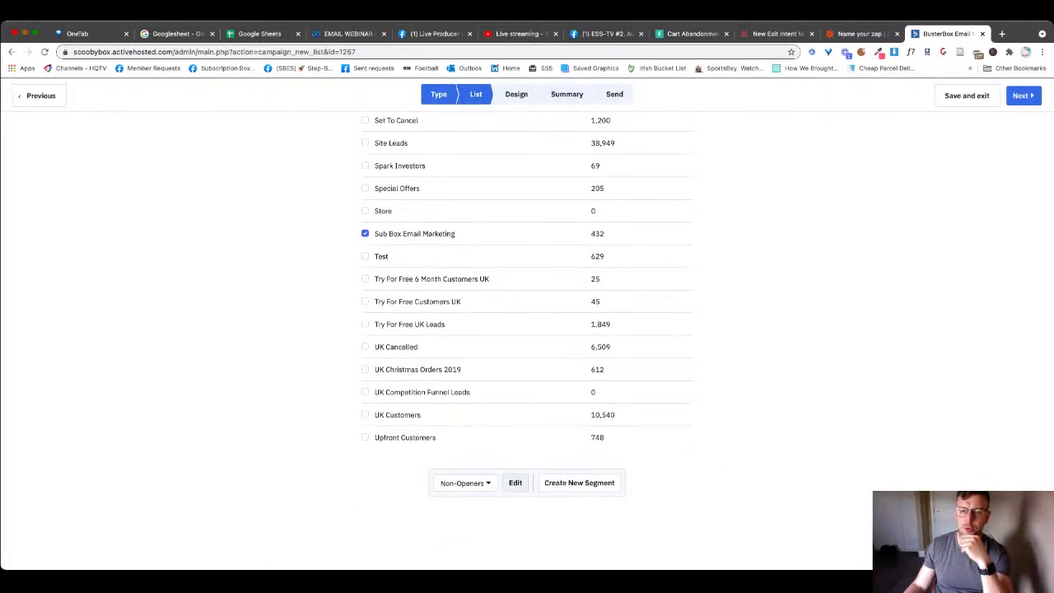
{"action": "left_click", "coordinate": [514, 482]}
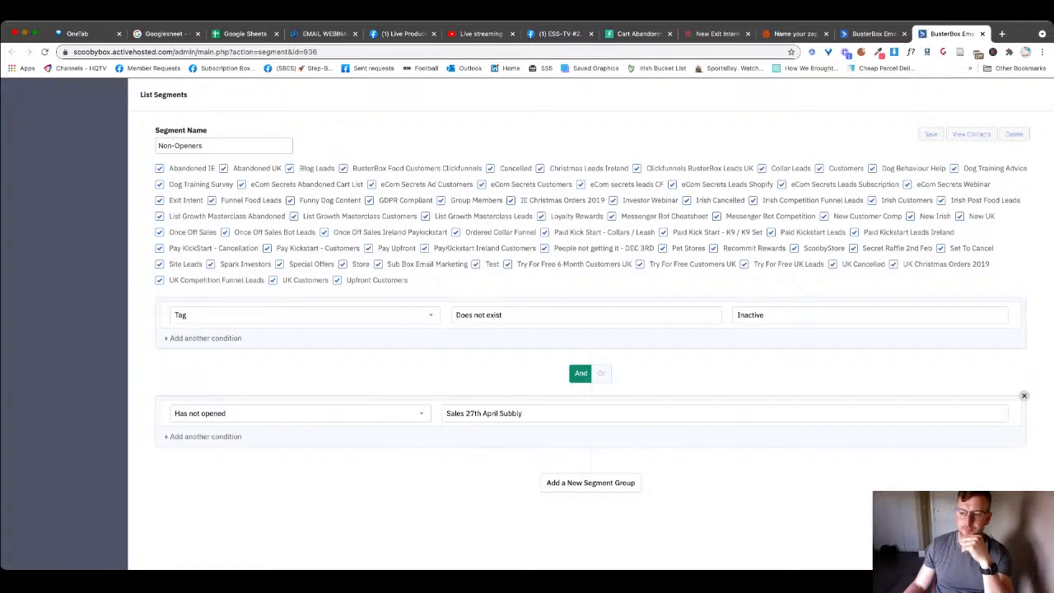
- Remove the has-not-opened Sales 27th April Subbly group from Non-Openers, save, and go to the ESS-TV #2 event
{"action": "key", "text": "ctrl+a"}
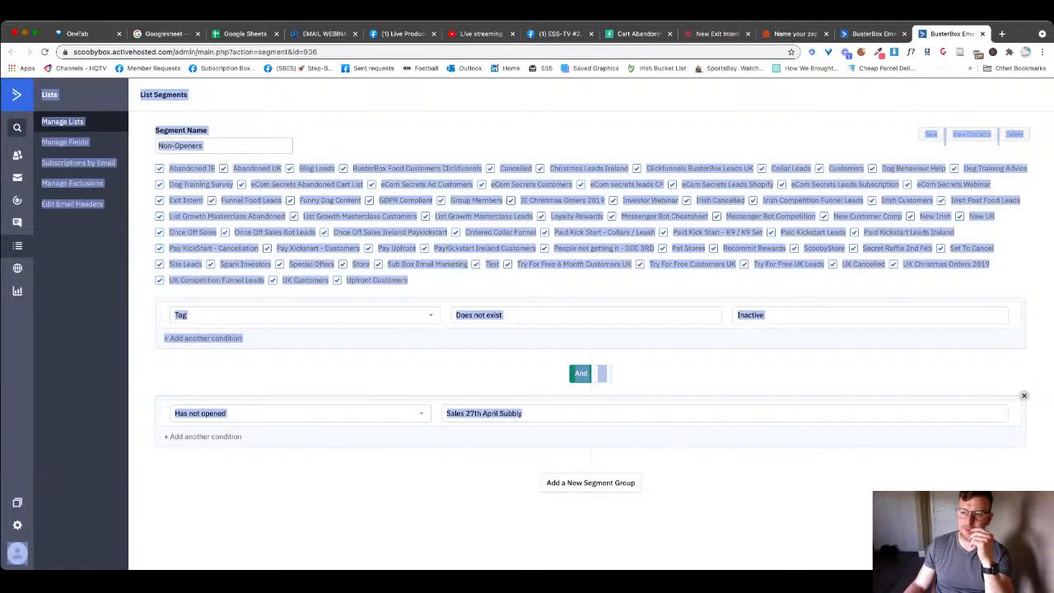
{"action": "left_click", "coordinate": [1026, 405]}
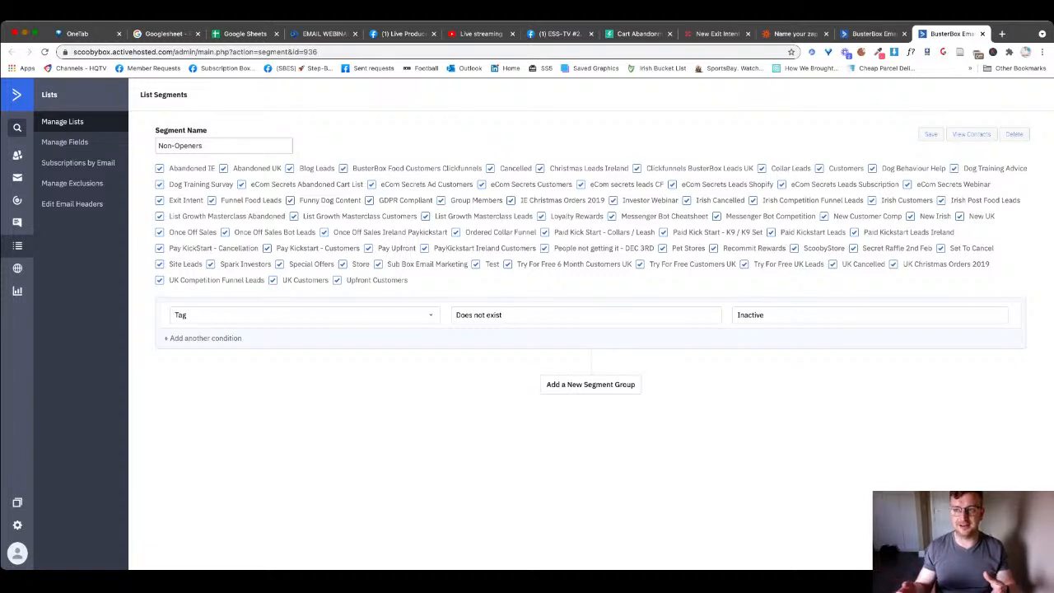
{"action": "left_click", "coordinate": [931, 135]}
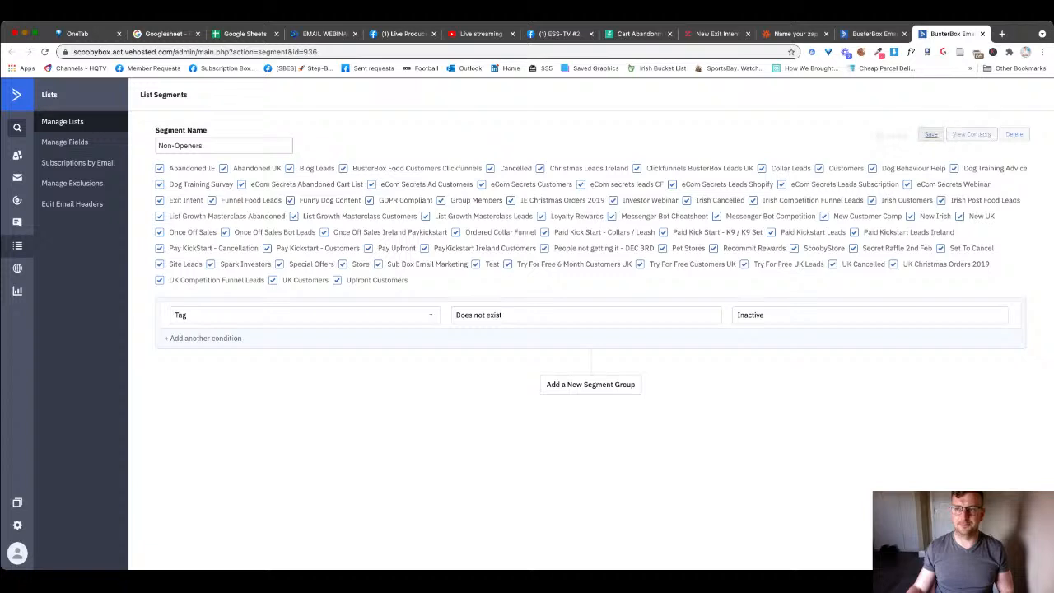
{"action": "left_click", "coordinate": [982, 34]}
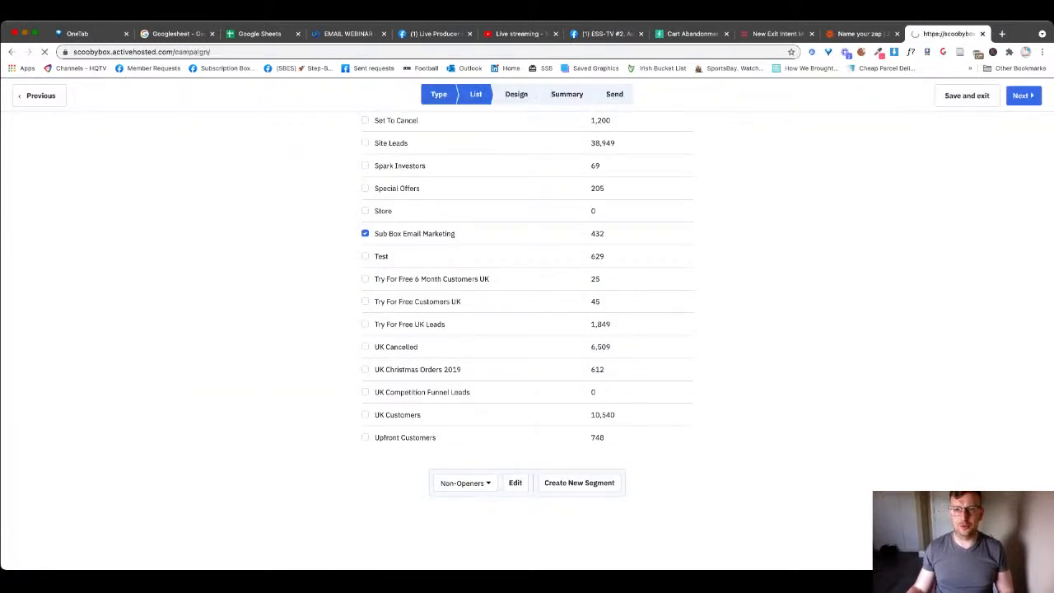
{"action": "left_click", "coordinate": [606, 34]}
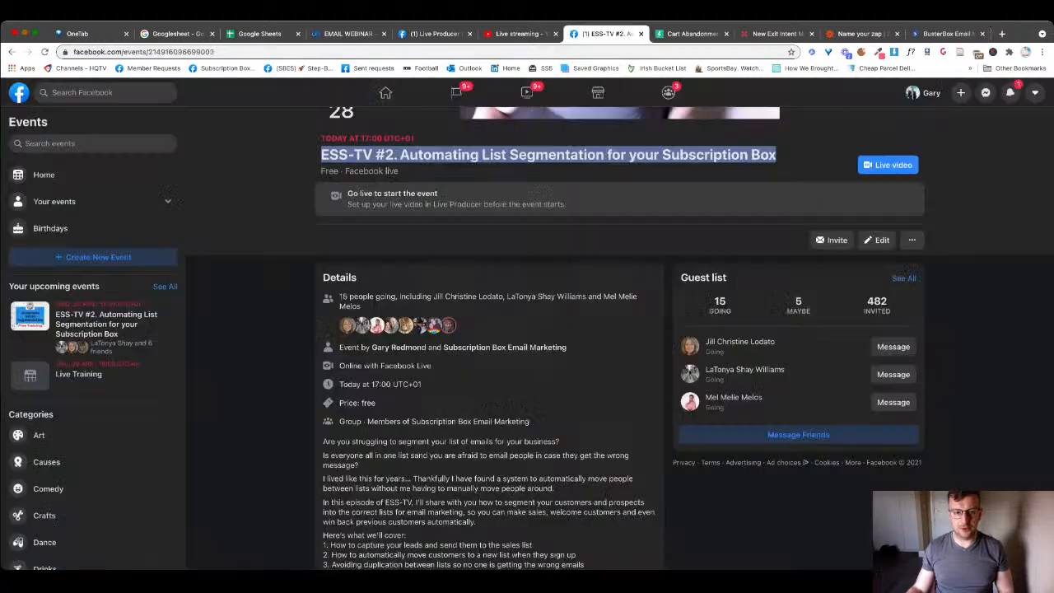
- Switch to the Live Producer dashboard and review the live stream's viewers, comments and reactions
{"action": "left_click", "coordinate": [434, 34]}
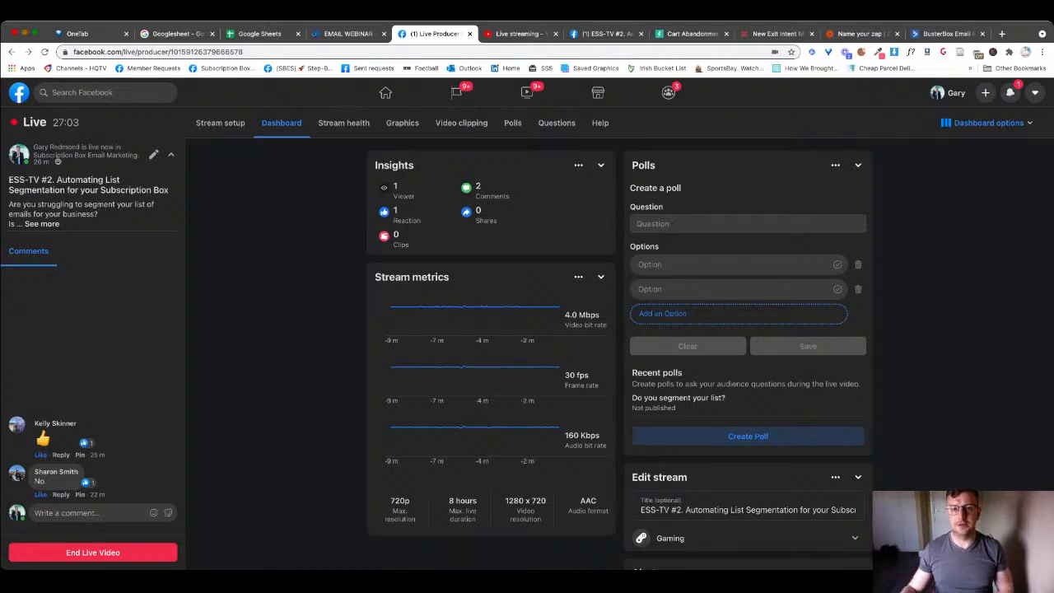
{"action": "scroll", "coordinate": [618, 354], "scroll_direction": "down", "scroll_amount": 1}
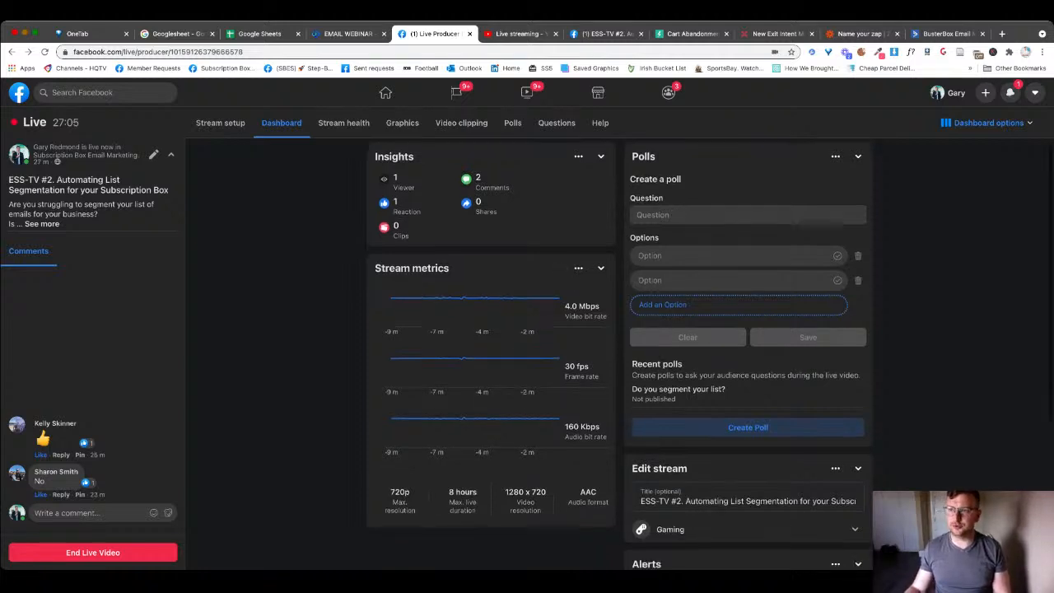
{"action": "scroll", "coordinate": [617, 354], "scroll_direction": "down", "scroll_amount": 3}
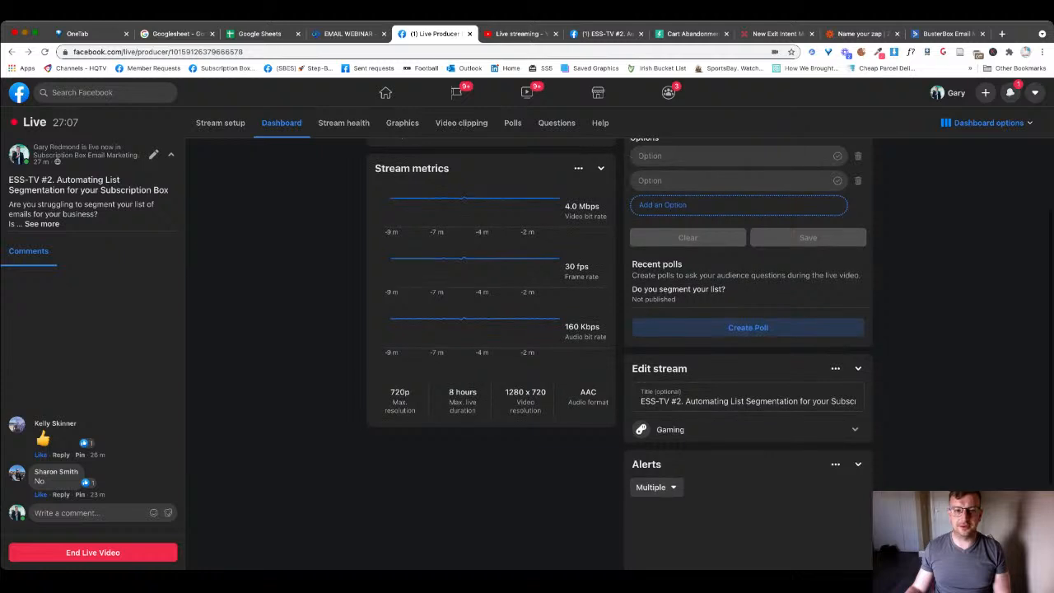
{"action": "scroll", "coordinate": [618, 354], "scroll_direction": "up", "scroll_amount": 3}
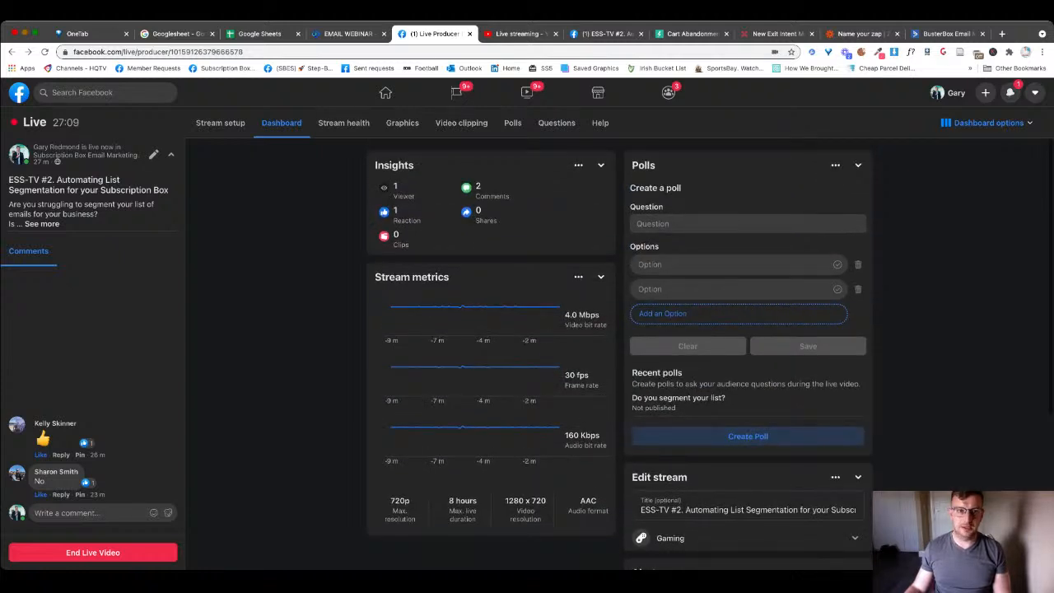
{"action": "scroll", "coordinate": [617, 354], "scroll_direction": "up", "scroll_amount": 1}
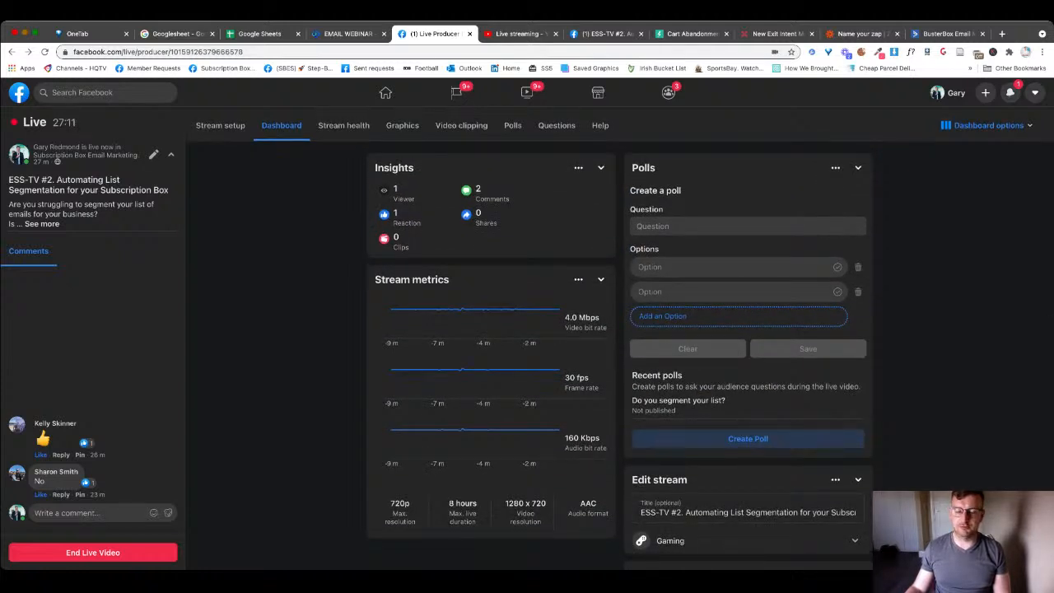